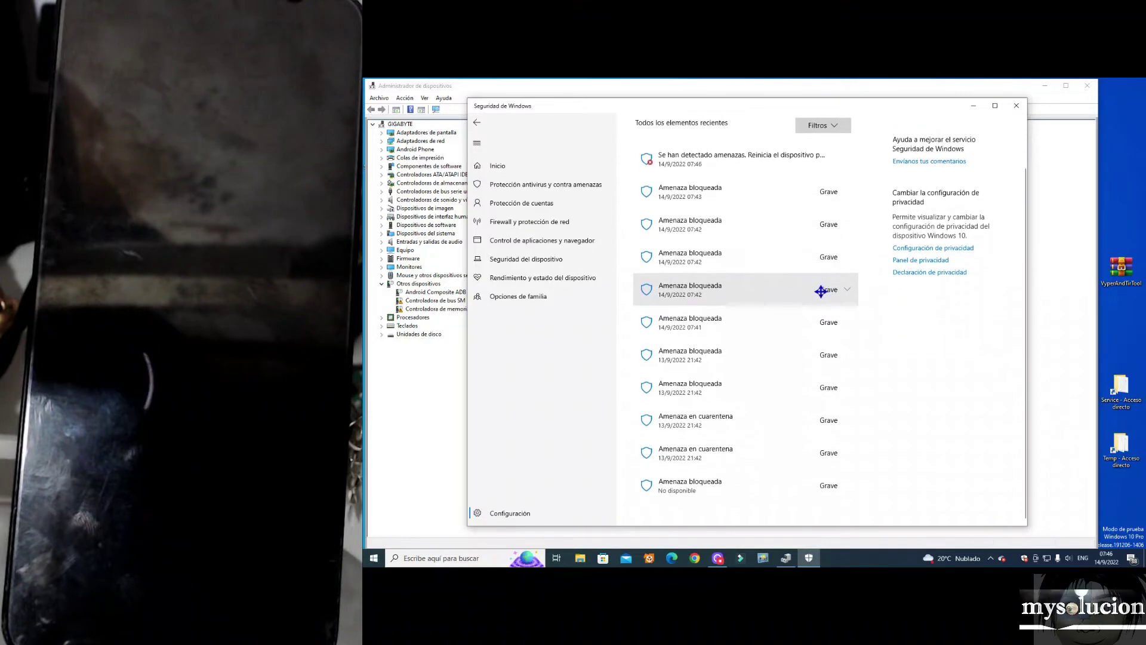
Review the blocked threats in the protection history and the current antivirus threat status, and close Windows Security
{"action": "left_click", "coordinate": [848, 504]}
{"action": "scroll", "coordinate": [845, 296], "scroll_direction": "up", "scroll_amount": 3}
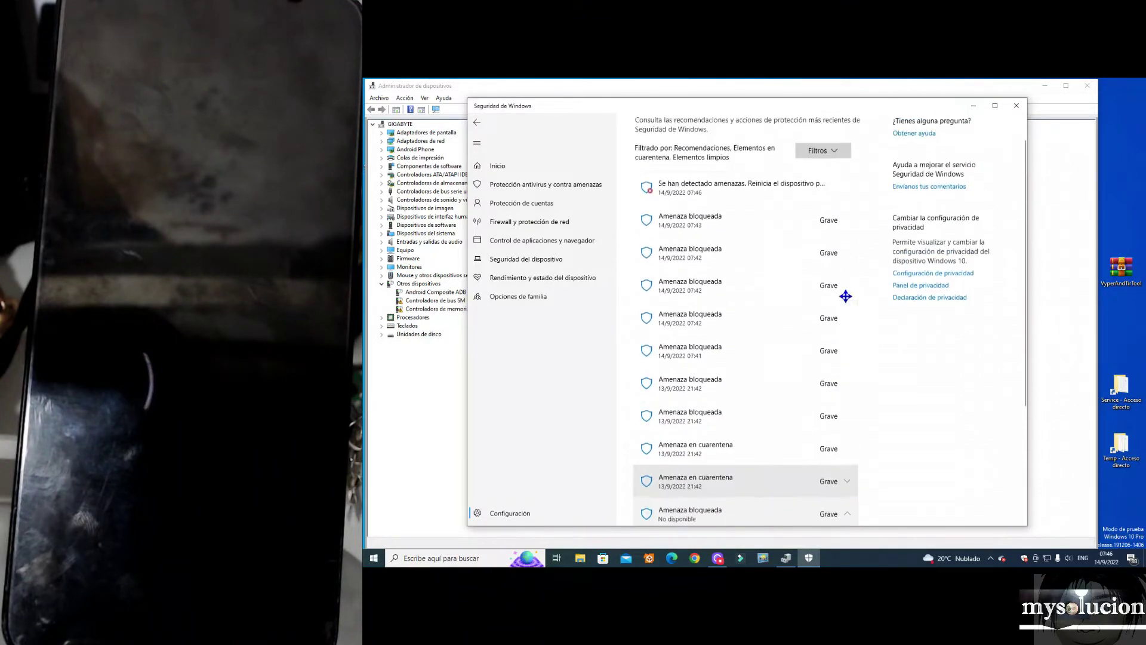
{"action": "left_click", "coordinate": [507, 166]}
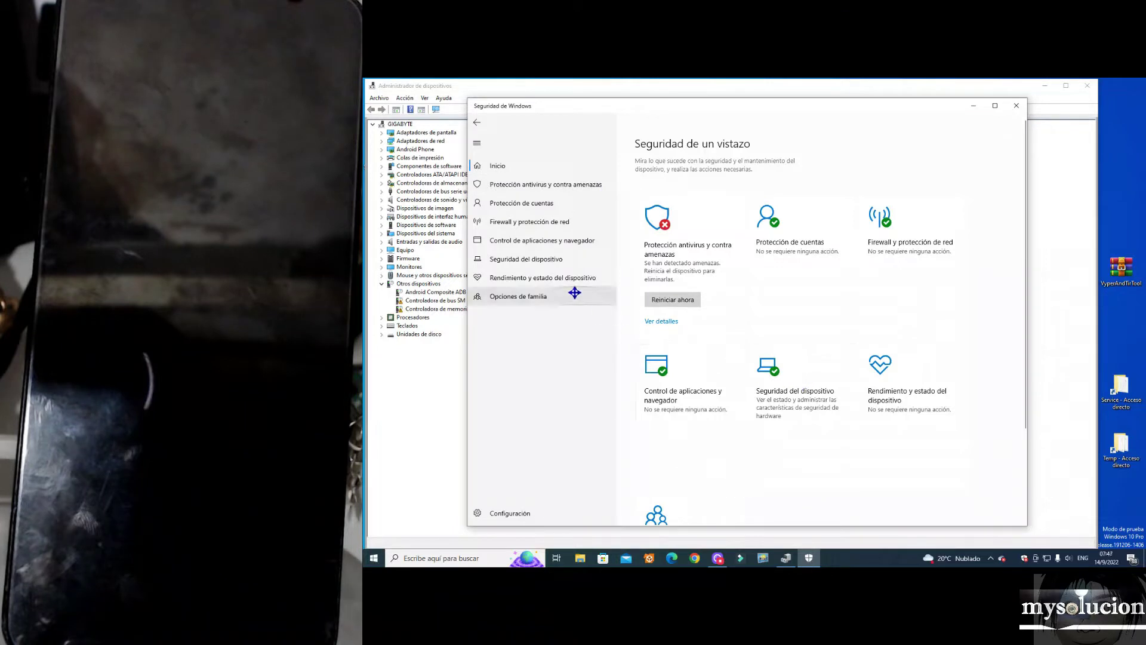
{"action": "left_click", "coordinate": [545, 184]}
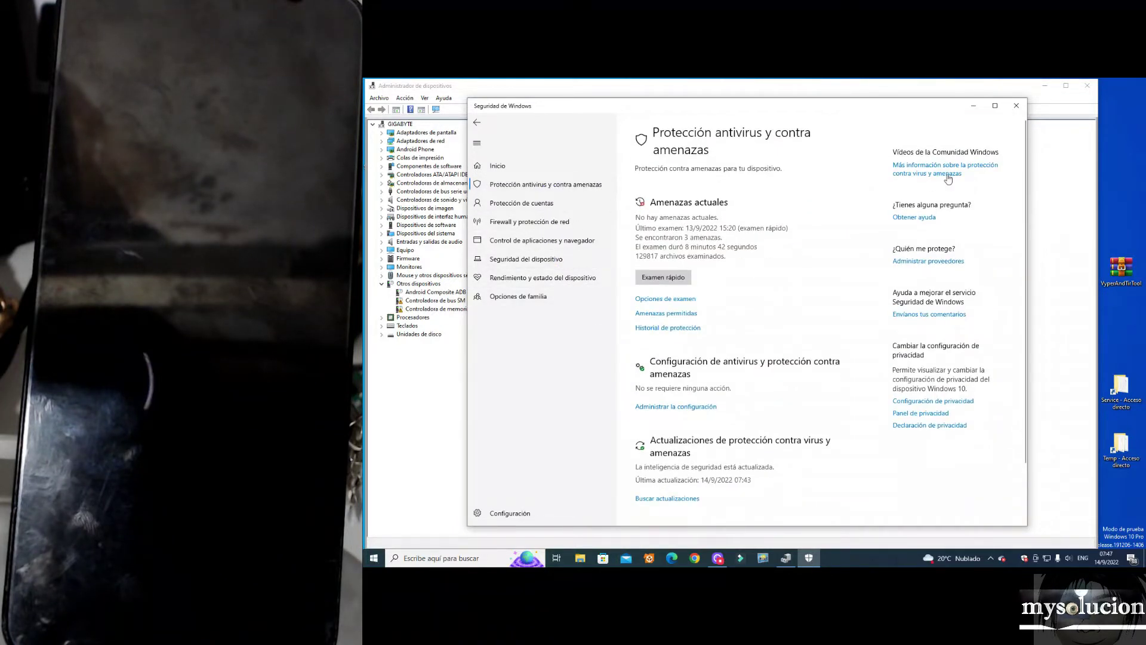
{"action": "left_click", "coordinate": [1016, 105]}
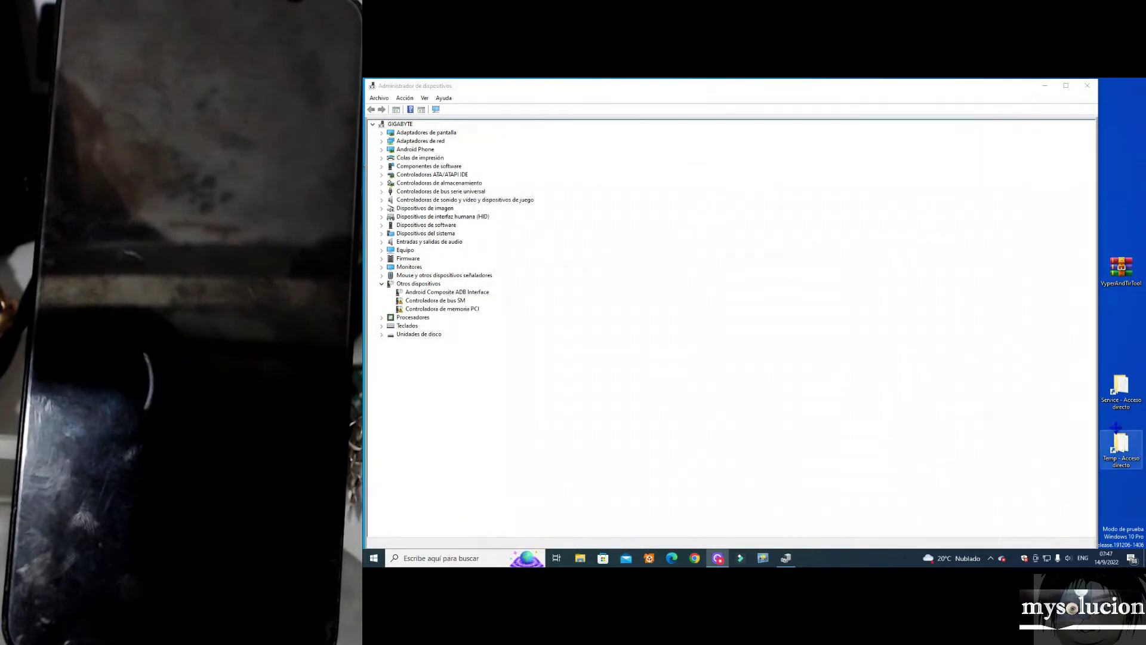
Delete all files in the Temp folder, skipping the file in use, and close the folder
{"action": "double_click", "coordinate": [1122, 462]}
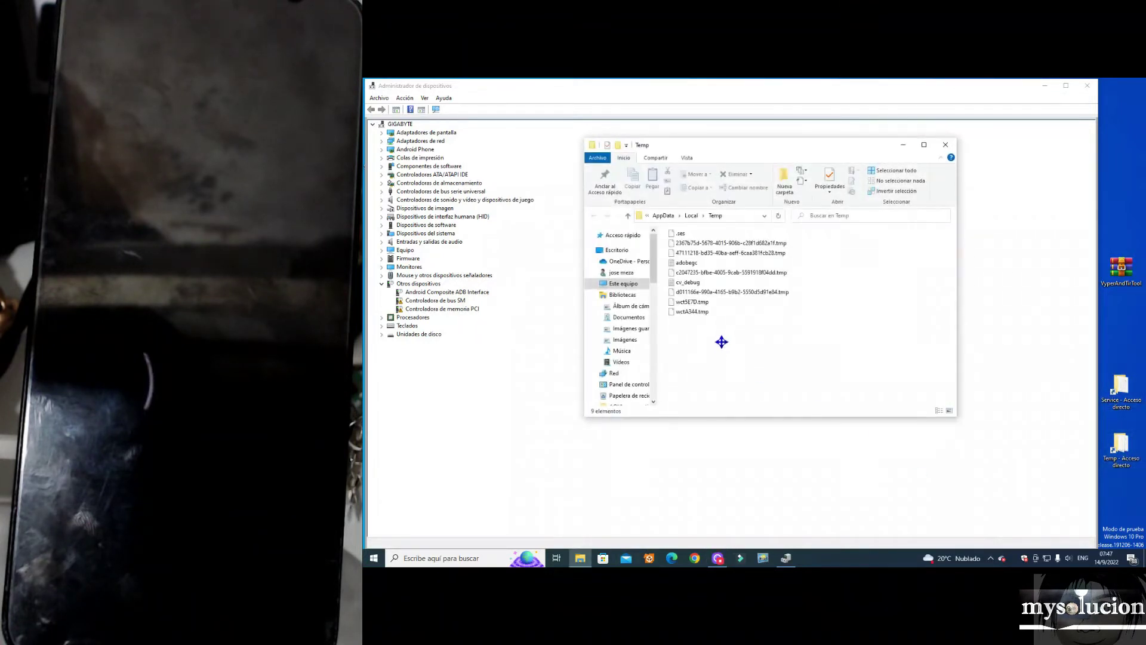
{"action": "left_click_drag", "start_coordinate": [724, 341], "coordinate": [674, 236]}
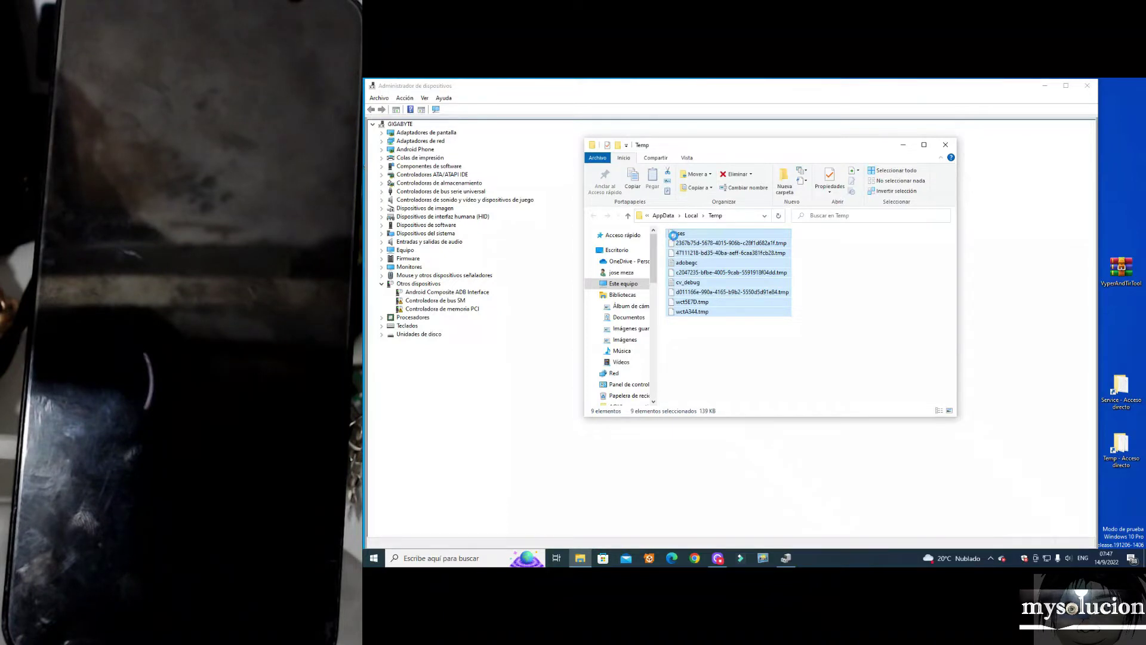
{"action": "right_click", "coordinate": [673, 236]}
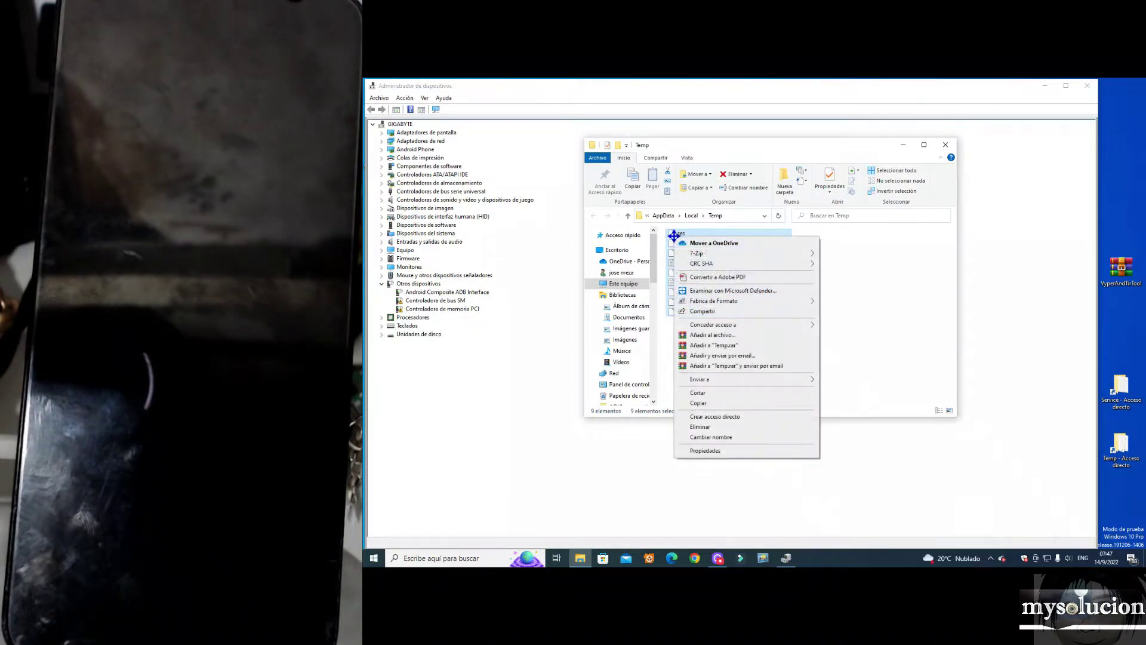
{"action": "left_click", "coordinate": [701, 427]}
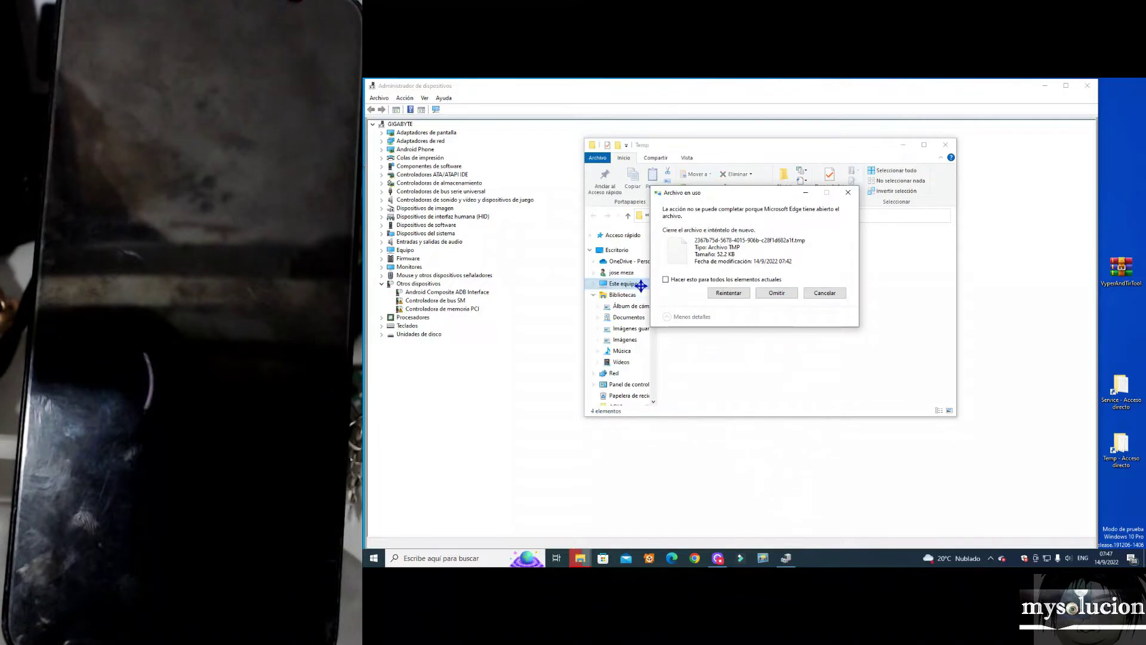
{"action": "left_click", "coordinate": [765, 293]}
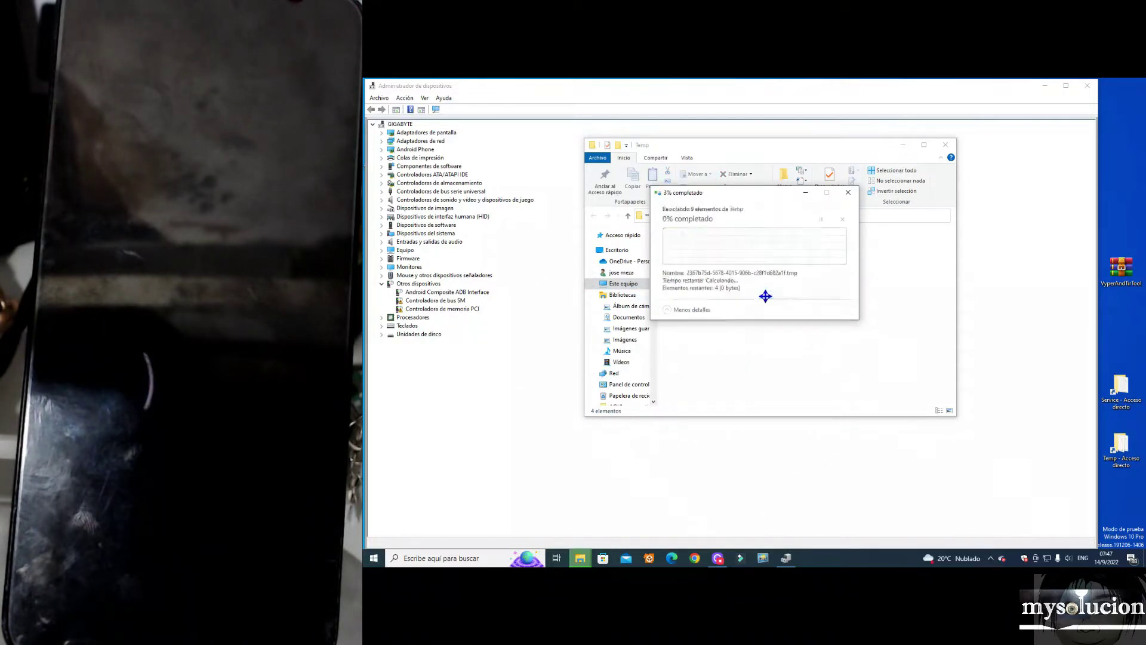
{"action": "left_click", "coordinate": [945, 144]}
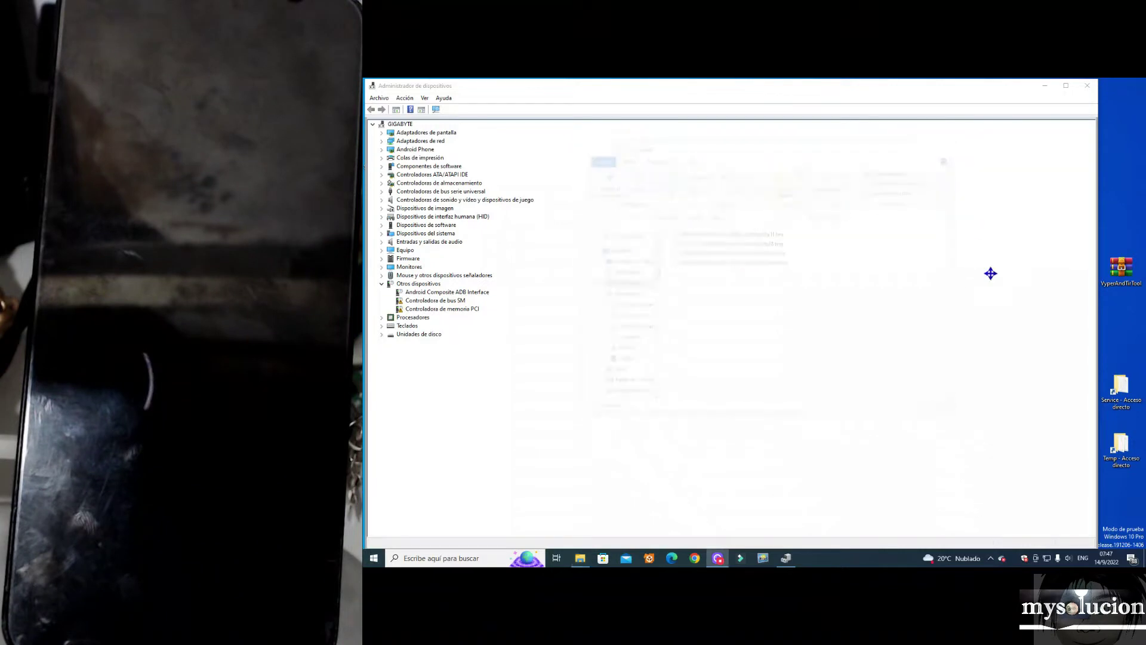
Delete DetectionHistory, Detections, History and Unknown from the Service scan history folder and close the folder
{"action": "double_click", "coordinate": [1117, 389]}
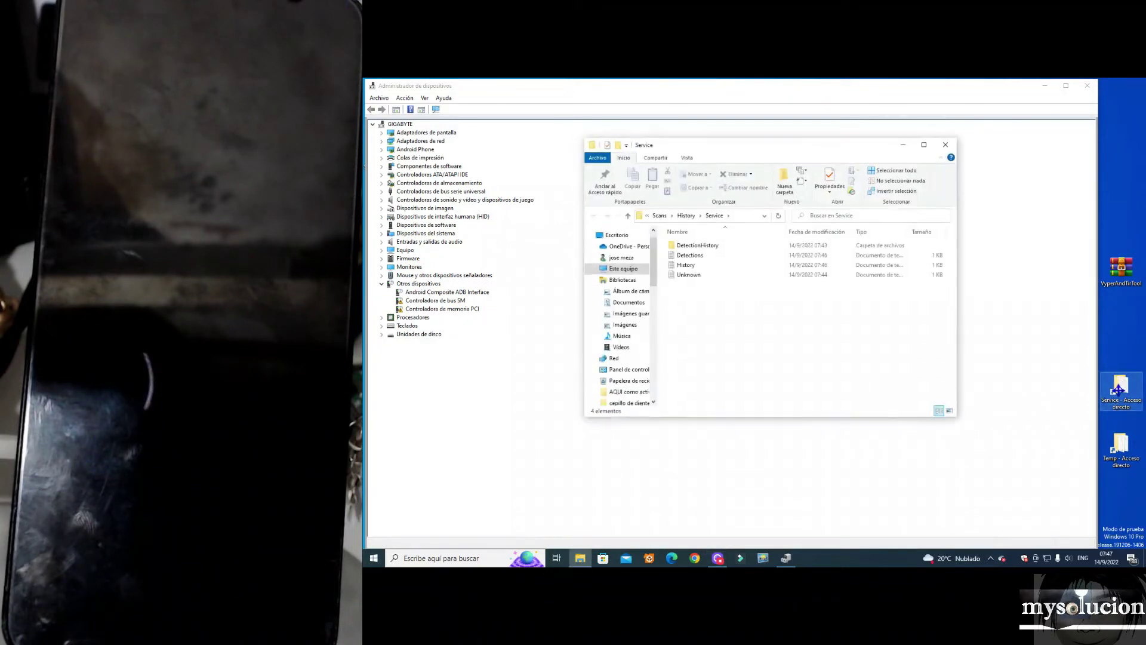
{"action": "left_click", "coordinate": [707, 275]}
{"action": "left_click", "coordinate": [693, 247], "text": "shift"}
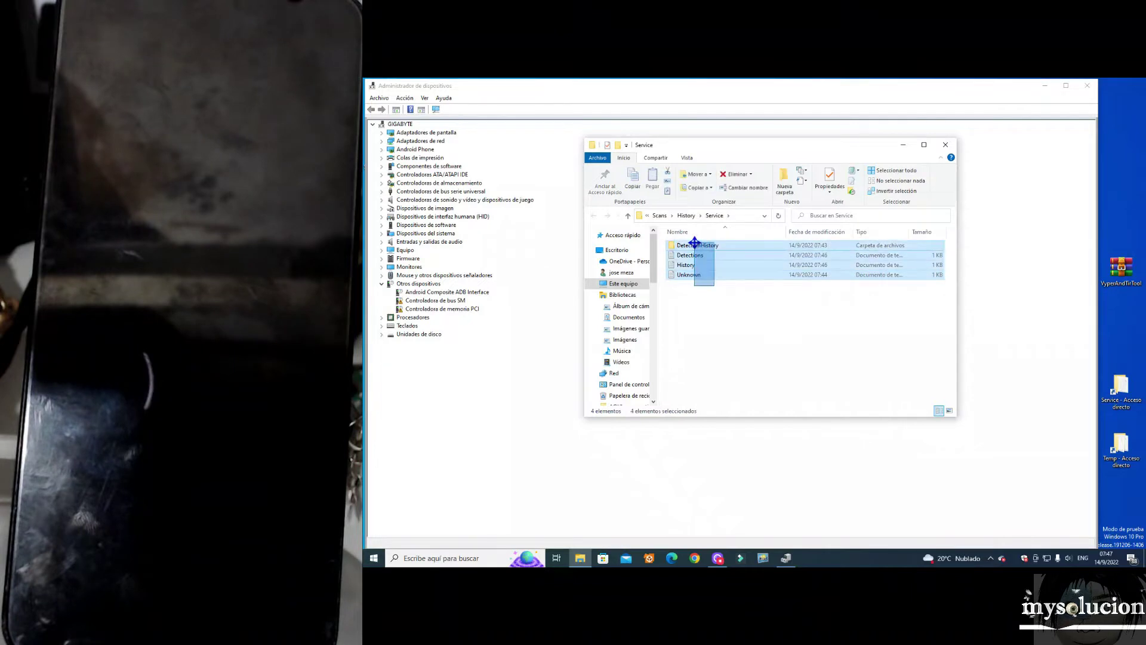
{"action": "right_click", "coordinate": [693, 248]}
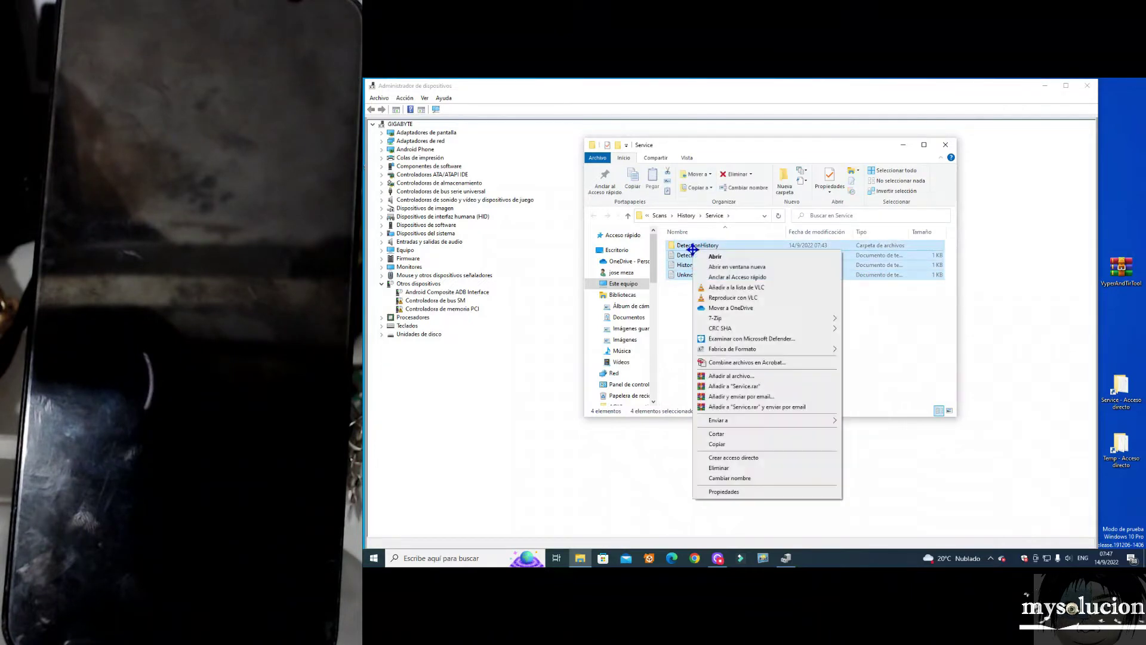
{"action": "left_click", "coordinate": [729, 468]}
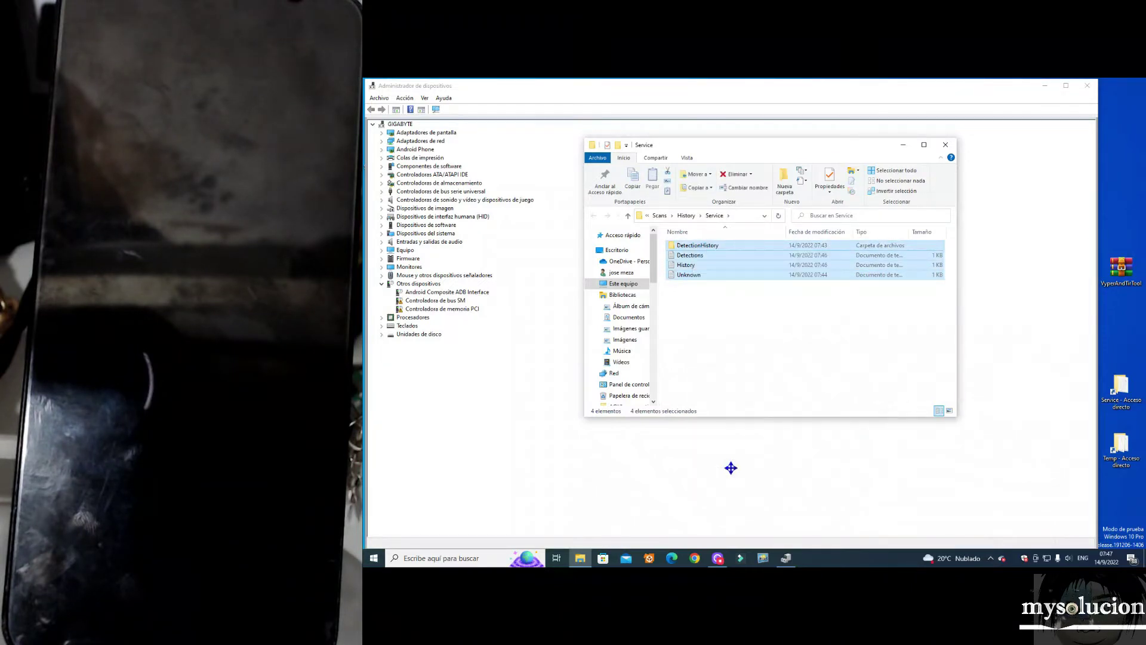
{"action": "left_click", "coordinate": [946, 145]}
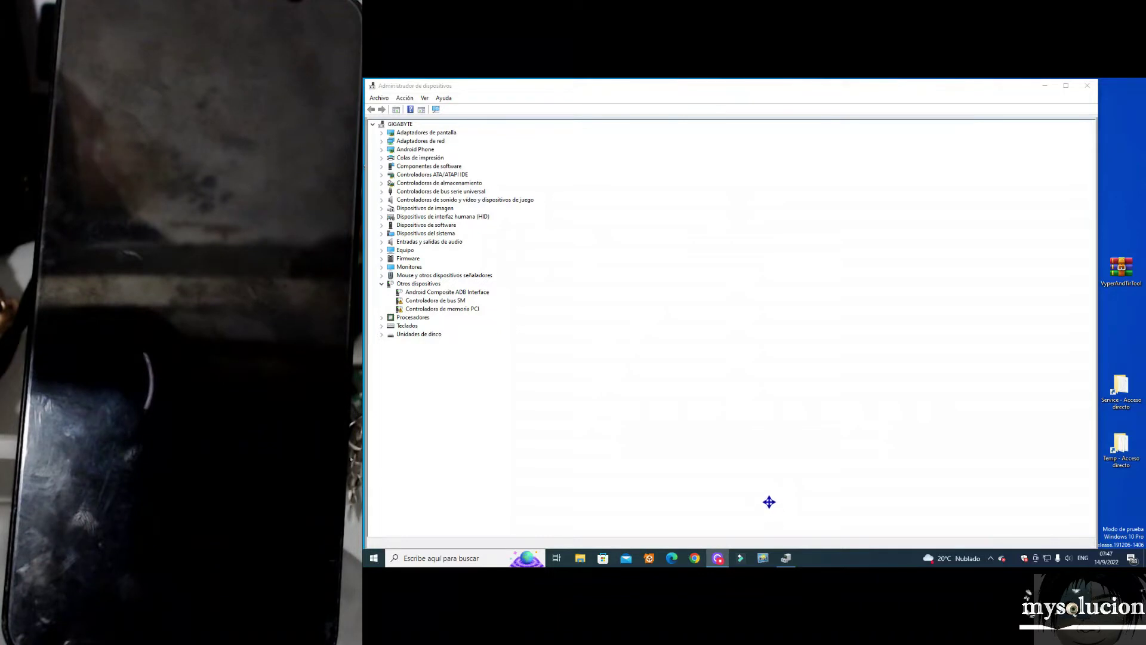
Open Windows Security and start a quick scan in virus and threat protection
{"action": "left_click", "coordinate": [1026, 557]}
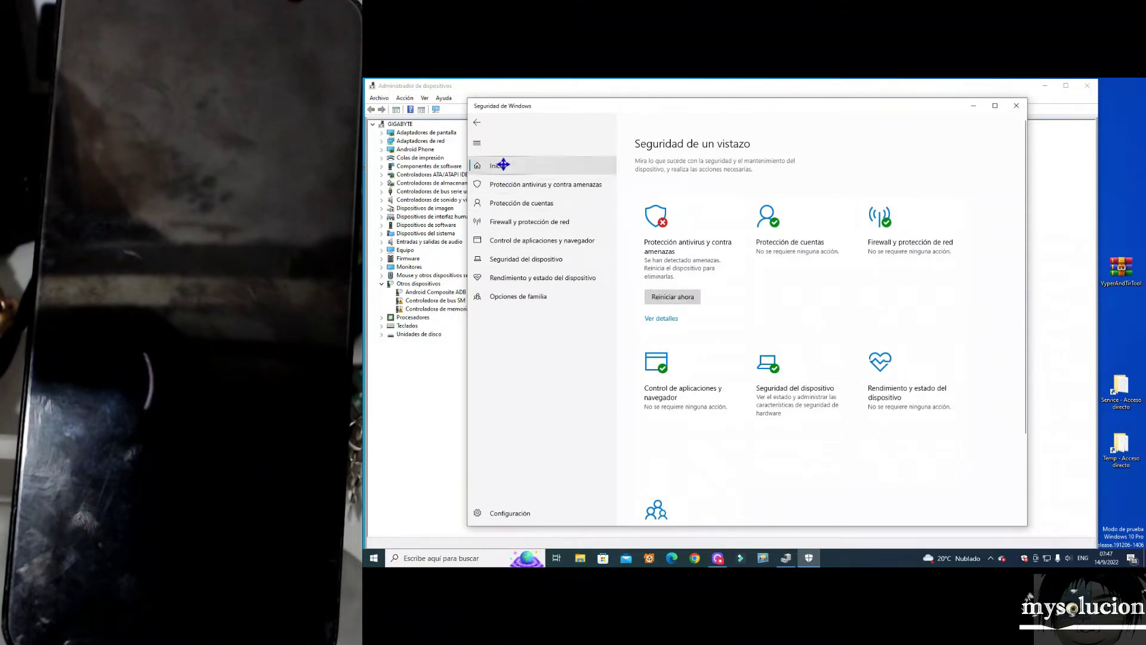
{"action": "left_click", "coordinate": [511, 185]}
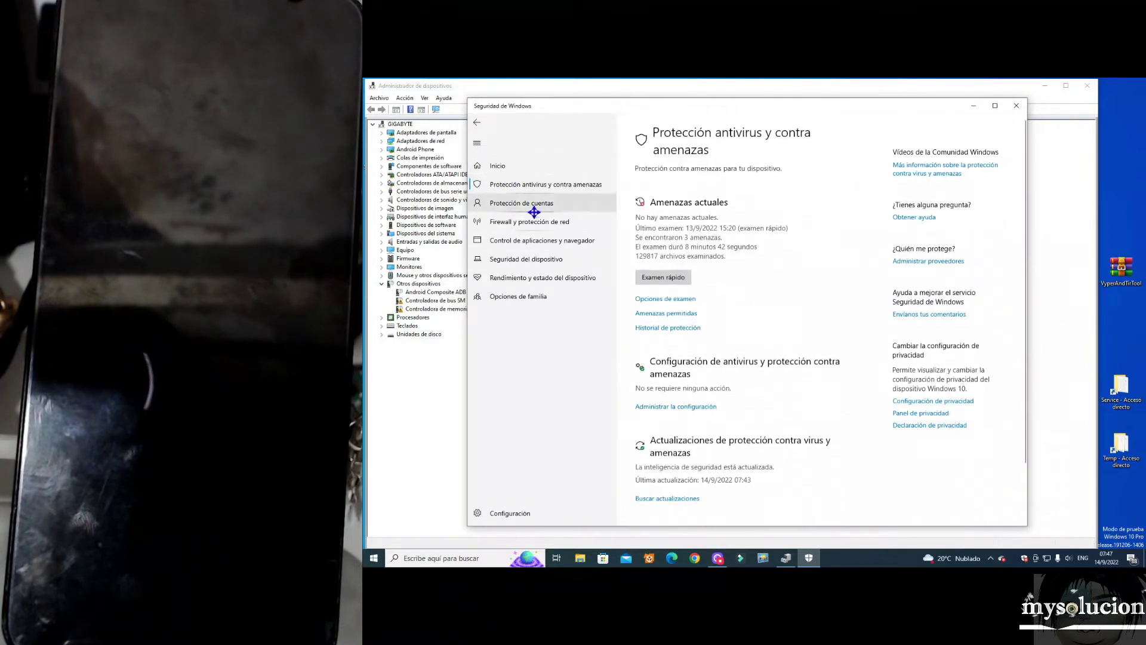
{"action": "left_click", "coordinate": [678, 279]}
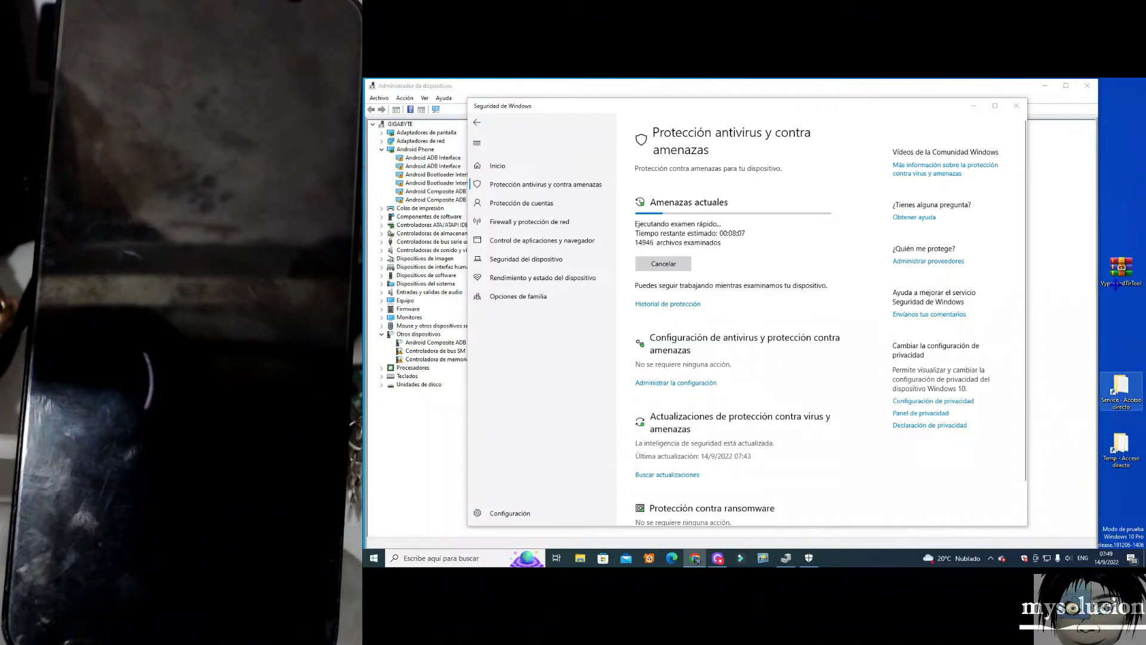
Open the VyperAndTirTool archive from the desktop, examine its folders and files, and minimize it
{"action": "left_click", "coordinate": [1115, 280]}
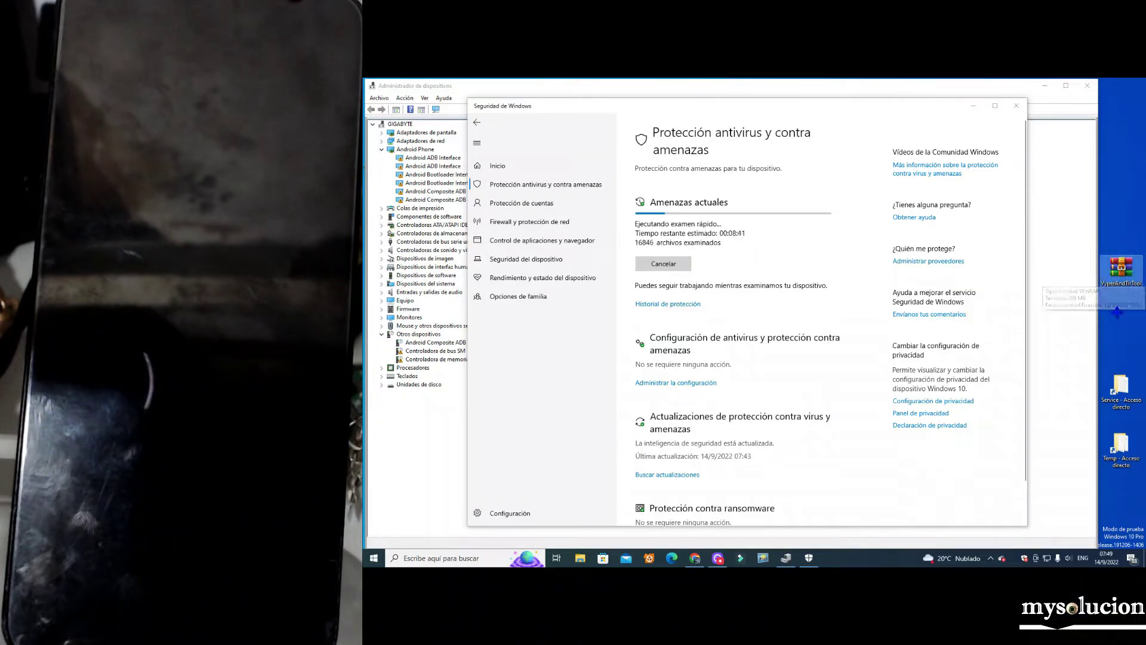
{"action": "double_click", "coordinate": [1121, 269]}
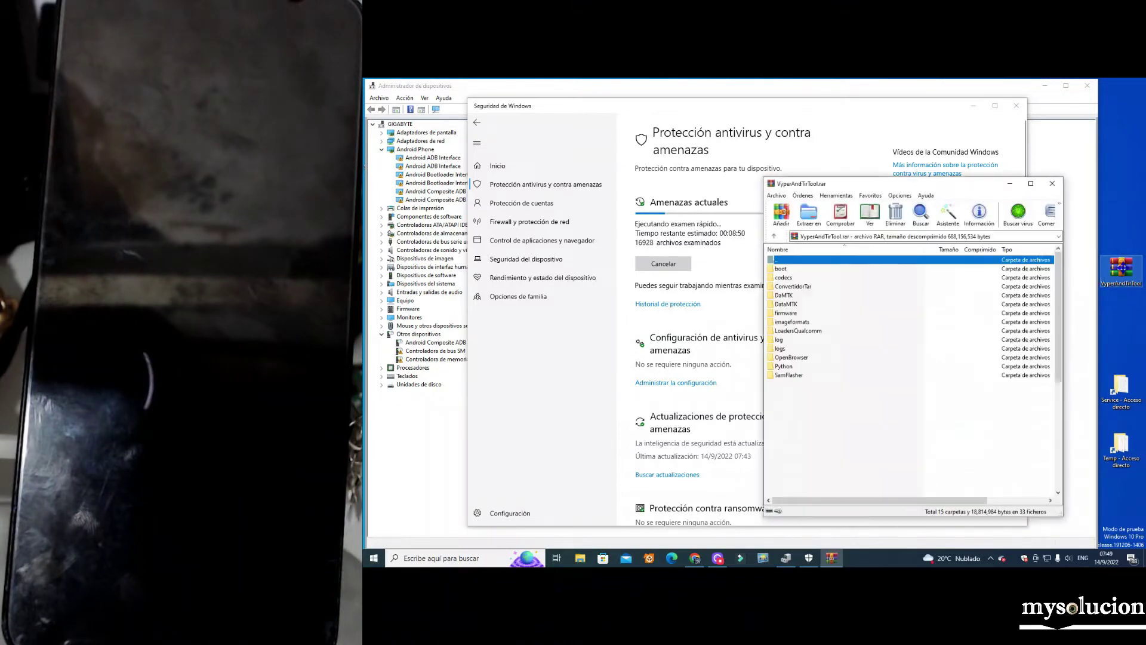
{"action": "scroll", "coordinate": [859, 289], "scroll_direction": "down", "scroll_amount": 4}
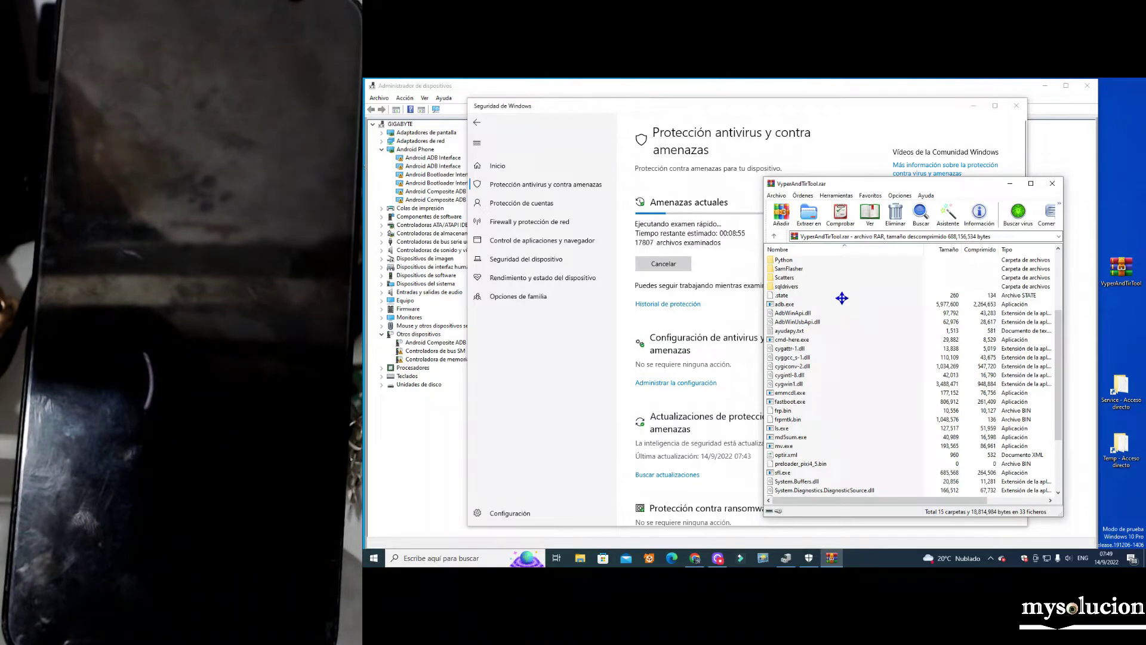
{"action": "scroll", "coordinate": [842, 297], "scroll_direction": "down", "scroll_amount": 4}
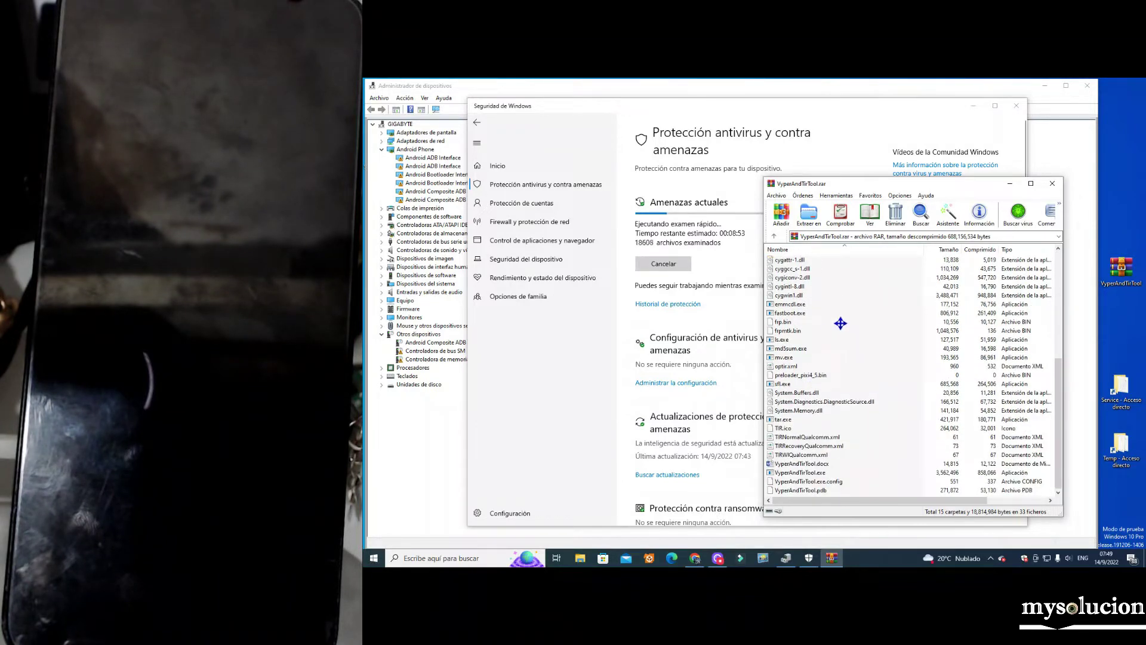
{"action": "scroll", "coordinate": [832, 391], "scroll_direction": "up", "scroll_amount": 7}
{"action": "scroll", "coordinate": [832, 396], "scroll_direction": "down", "scroll_amount": 7}
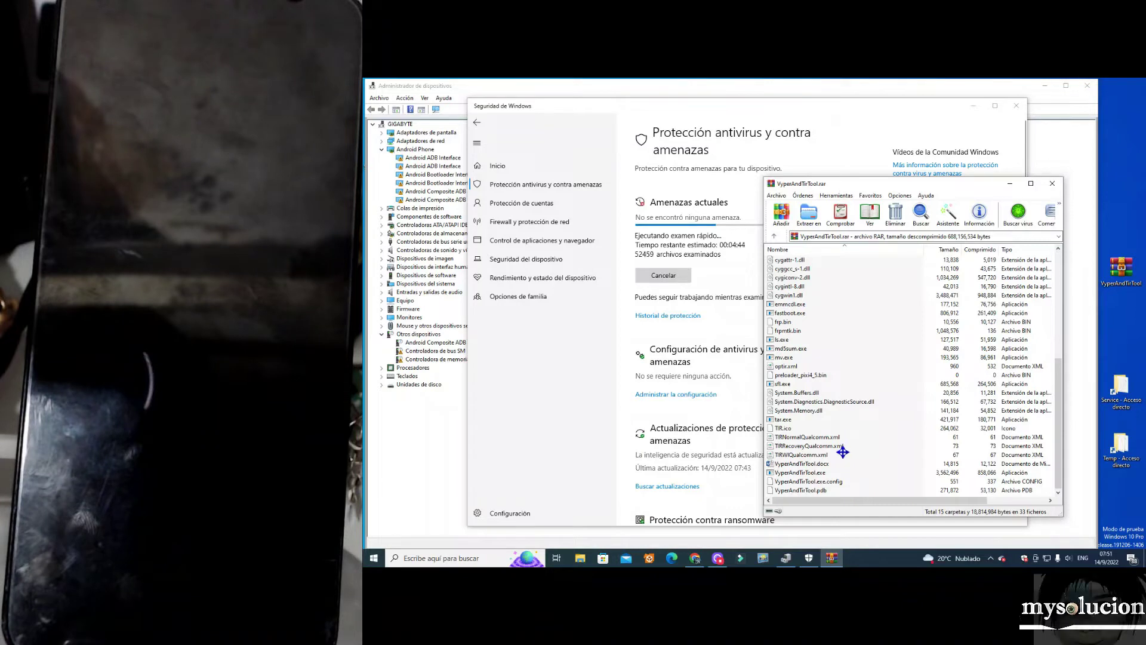
{"action": "left_click", "coordinate": [1010, 183]}
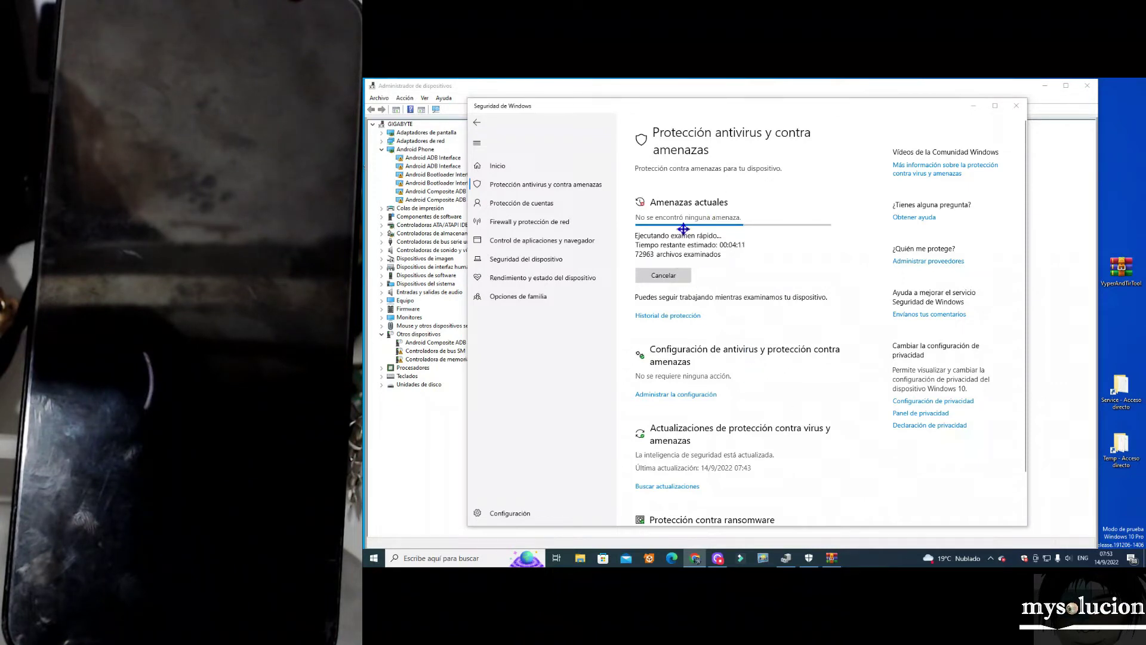
{"action": "key", "text": "alt+Tab"}
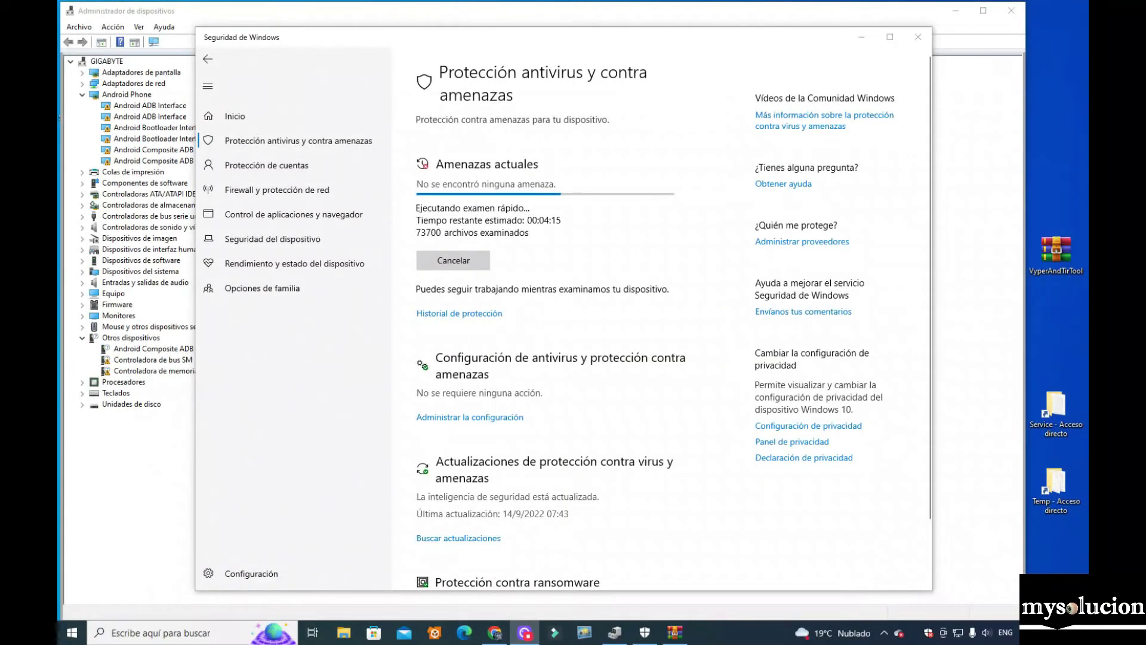
{"action": "left_click", "coordinate": [196, 633]}
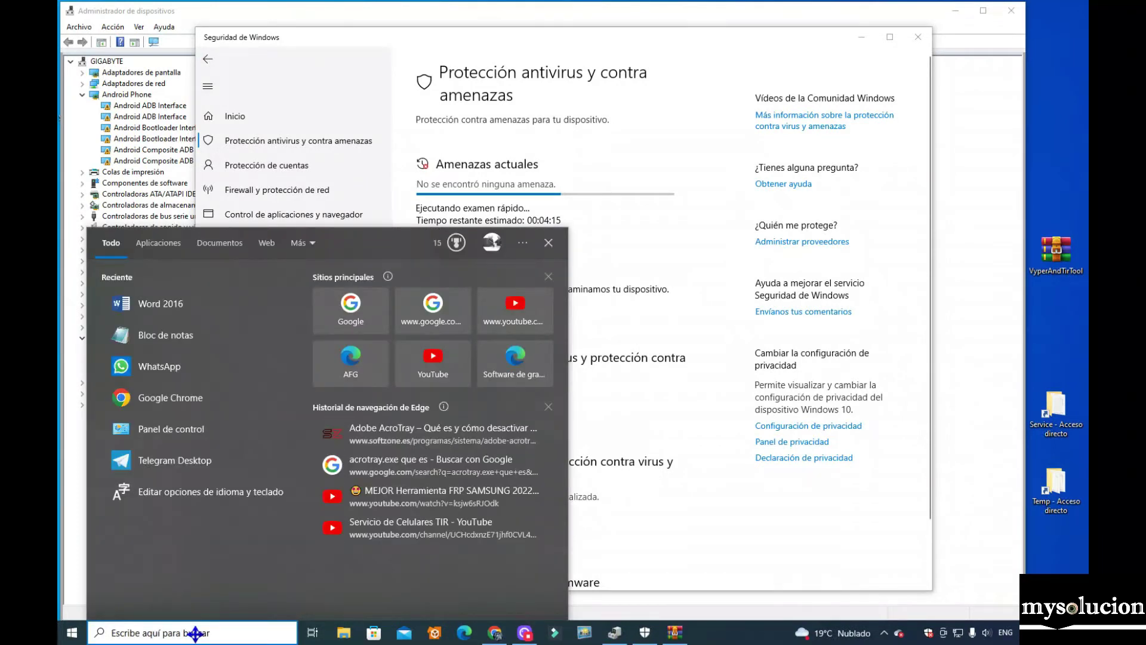
{"action": "type", "text": "siste"}
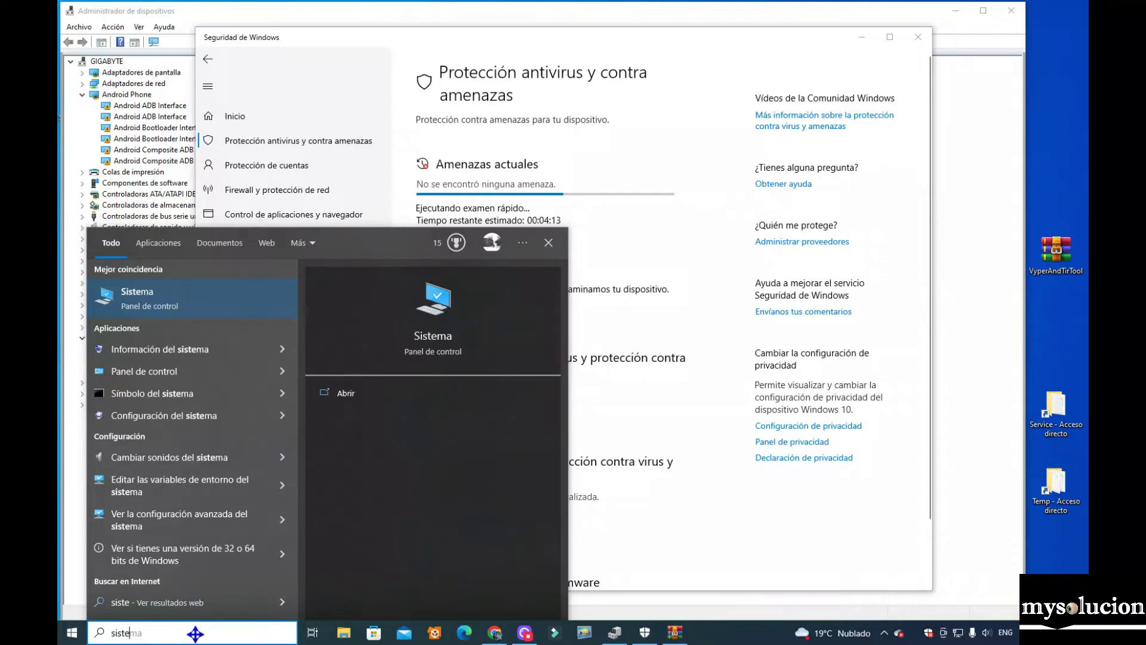
{"action": "key", "text": "BackSpace"}
{"action": "key", "text": "BackSpace"}
{"action": "key", "text": "BackSpace"}
{"action": "key", "text": "BackSpace"}
{"action": "key", "text": "BackSpace"}
{"action": "type", "text": "r"}
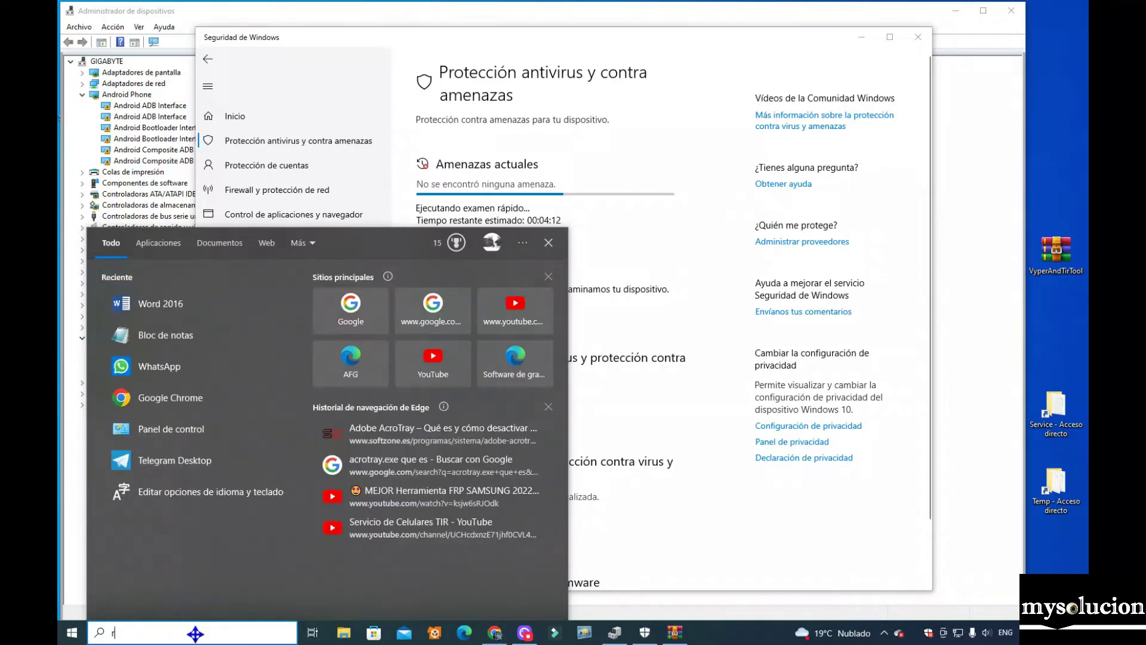
{"action": "type", "text": "es"}
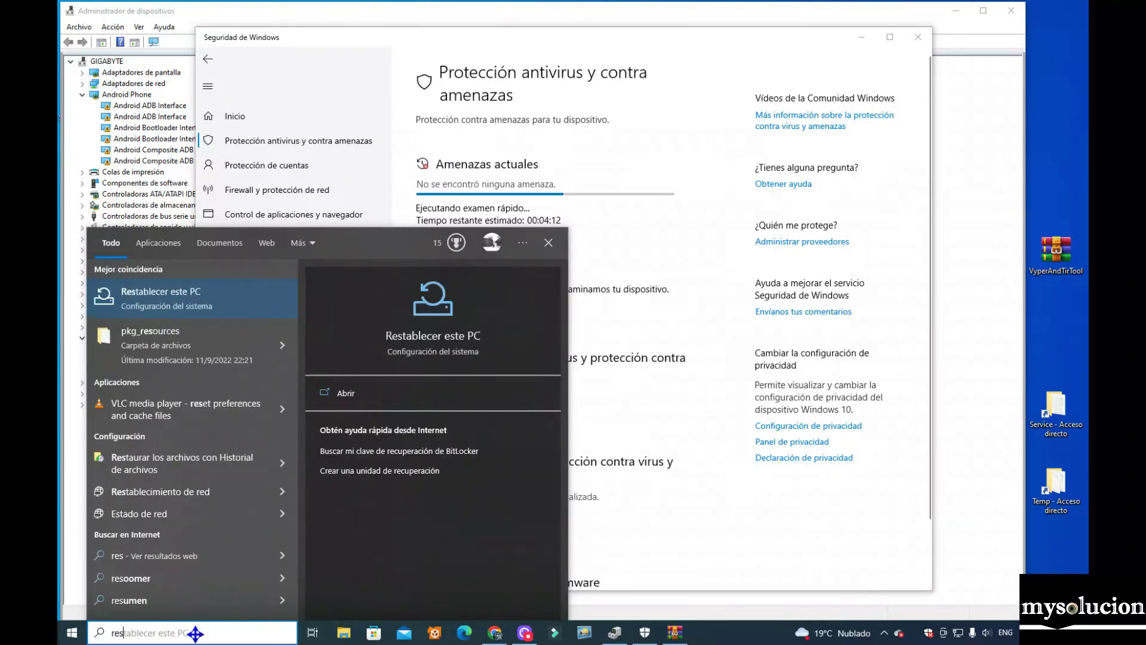
{"action": "key", "text": "BackSpace"}
{"action": "key", "text": "BackSpace"}
{"action": "key", "text": "BackSpace"}
Search Windows for "punto" and open the Crear un punto de restauración settings
{"action": "type", "text": "pun"}
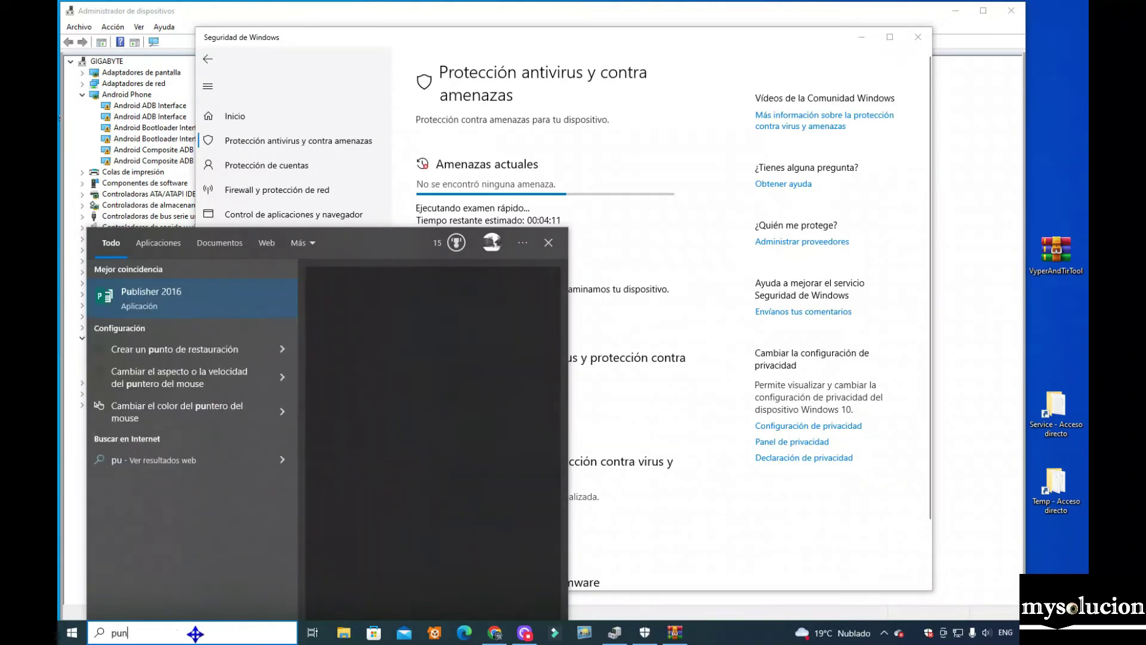
{"action": "type", "text": "to"}
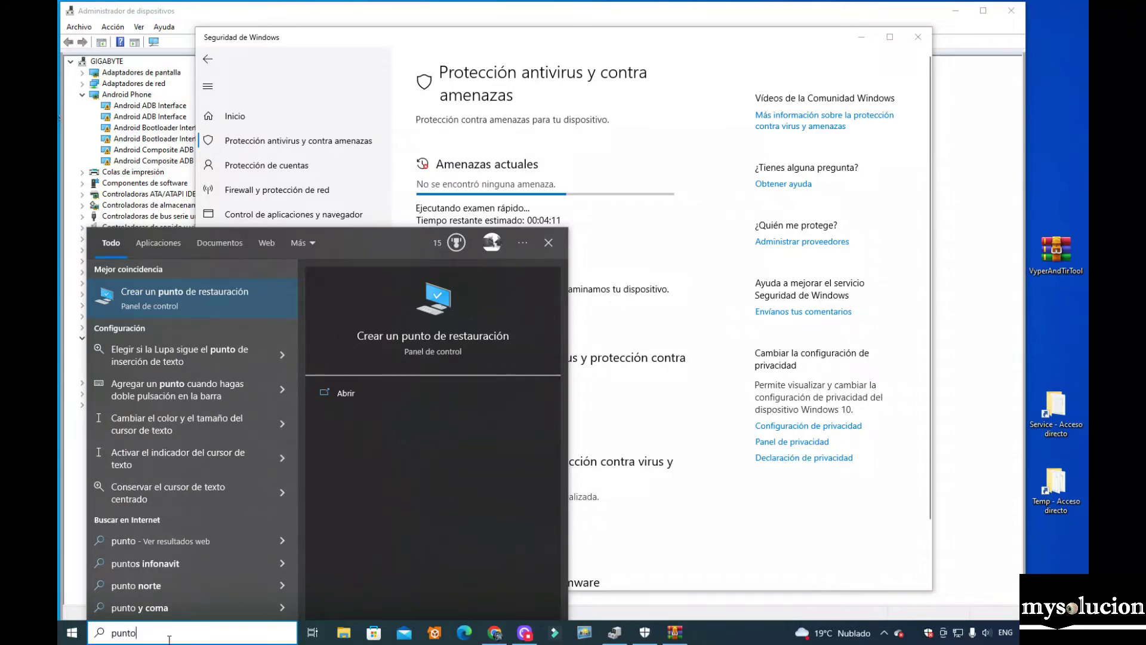
{"action": "left_click", "coordinate": [176, 301]}
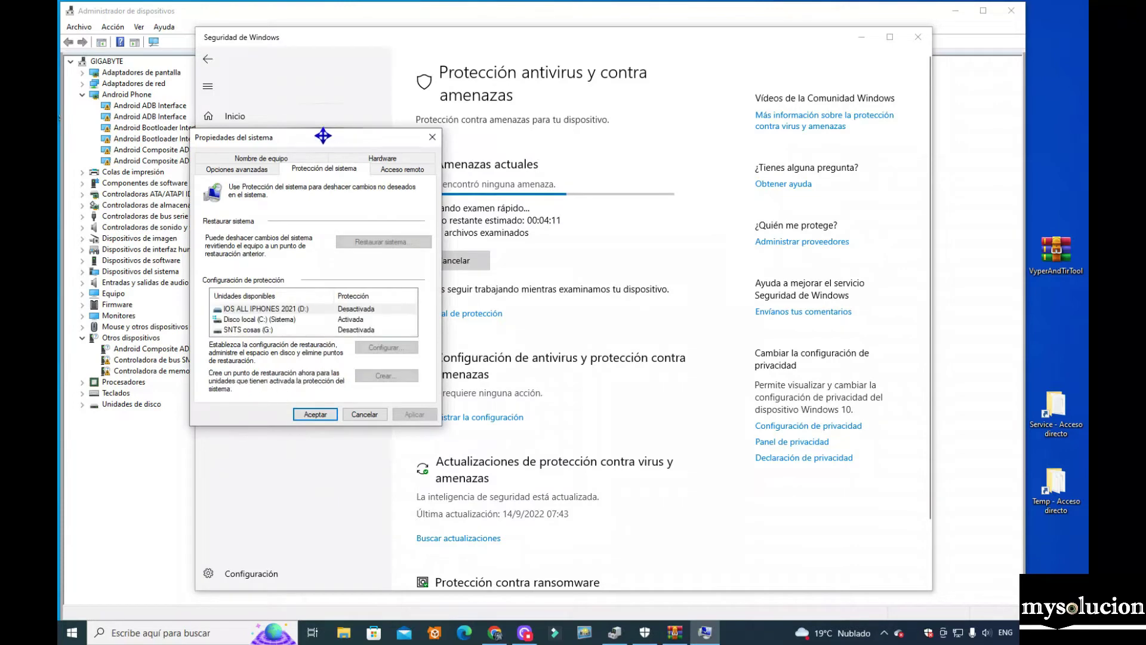
Reposition the system properties dialog, select Disco local (C:) (Sistema), and start the System Restore wizard
{"action": "left_click_drag", "start_coordinate": [323, 136], "coordinate": [496, 191]}
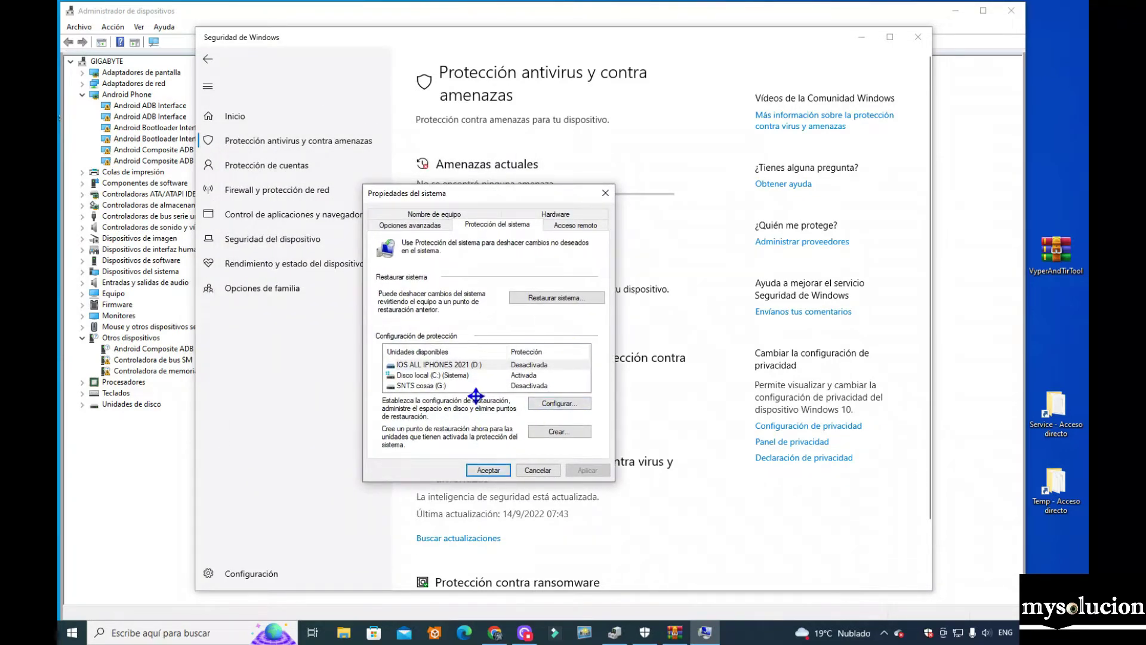
{"action": "left_click", "coordinate": [447, 376]}
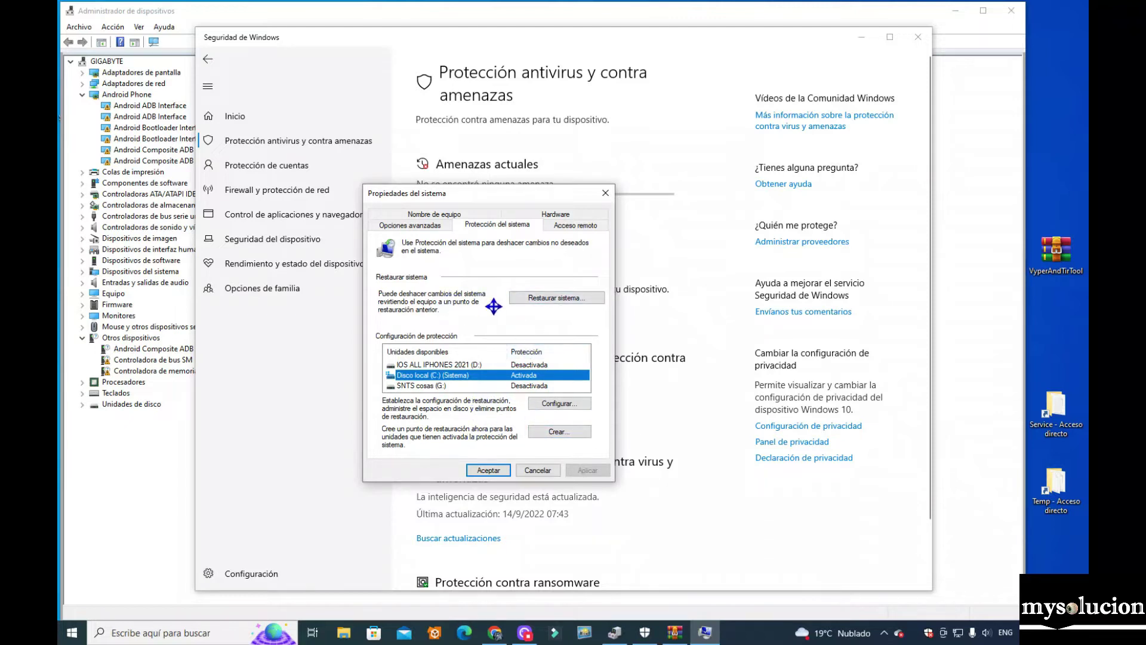
{"action": "left_click", "coordinate": [547, 296]}
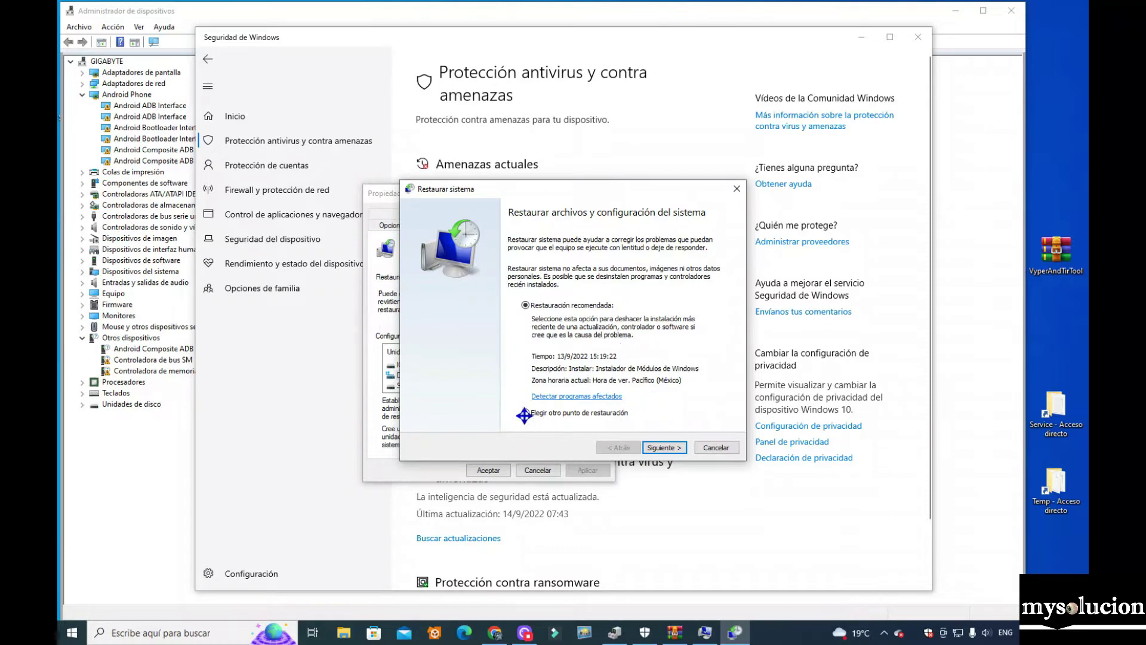
List the available restore points, select the one dated 11/9/2022 19:04:14, and return to the antivirus protection window
{"action": "left_click", "coordinate": [670, 449]}
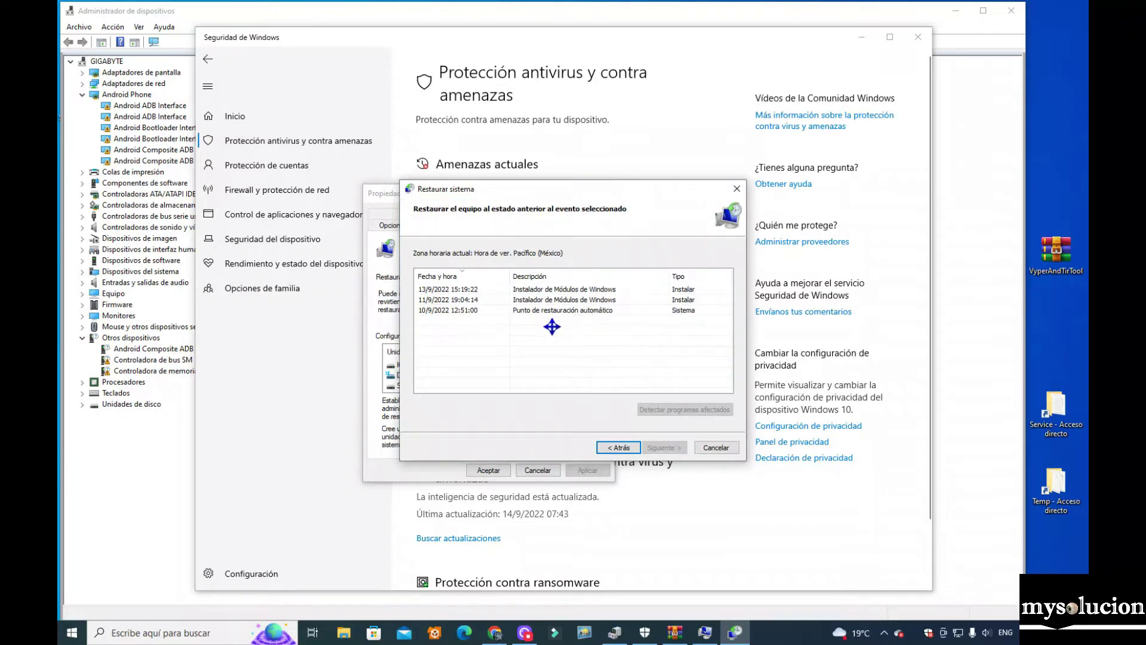
{"action": "left_click", "coordinate": [438, 300]}
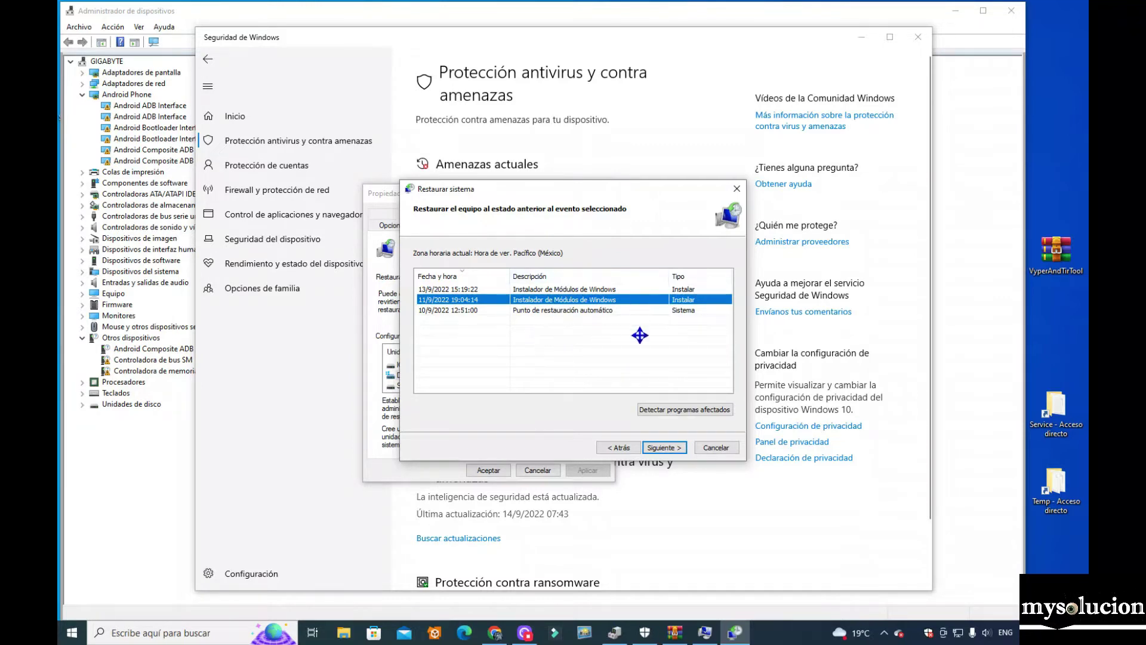
{"action": "left_click", "coordinate": [695, 65]}
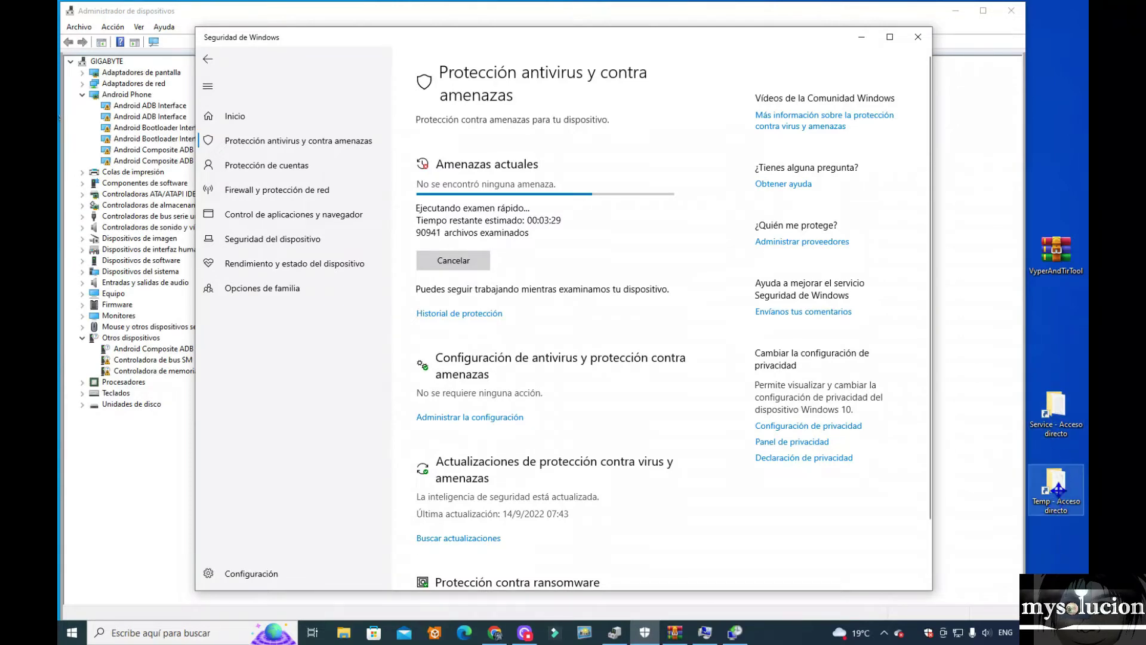
Open the Temp folder from its desktop shortcut, examine the remaining temporary files, and close it
{"action": "left_click", "coordinate": [1054, 420]}
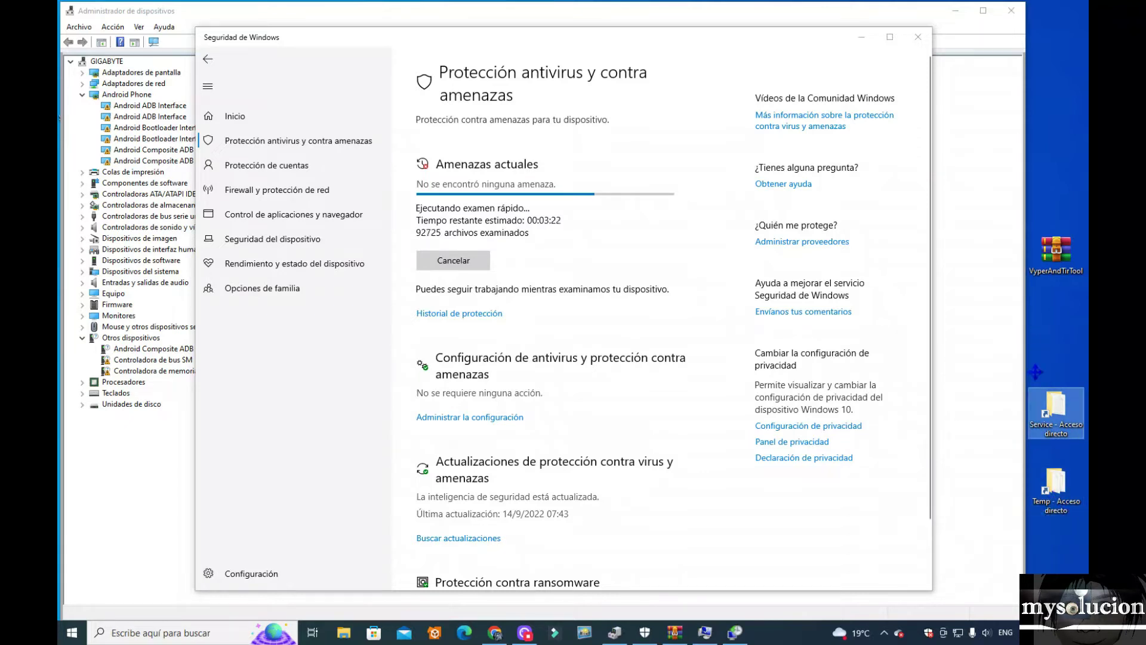
{"action": "left_click", "coordinate": [1055, 484]}
{"action": "double_click", "coordinate": [1055, 483]}
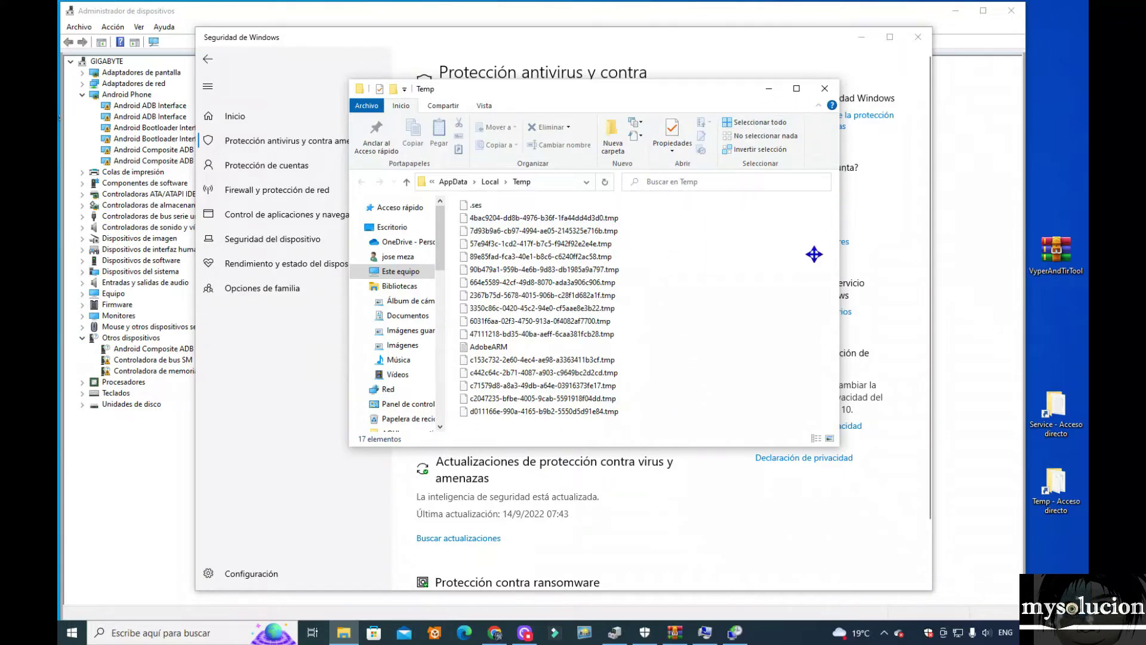
{"action": "left_click", "coordinate": [823, 90]}
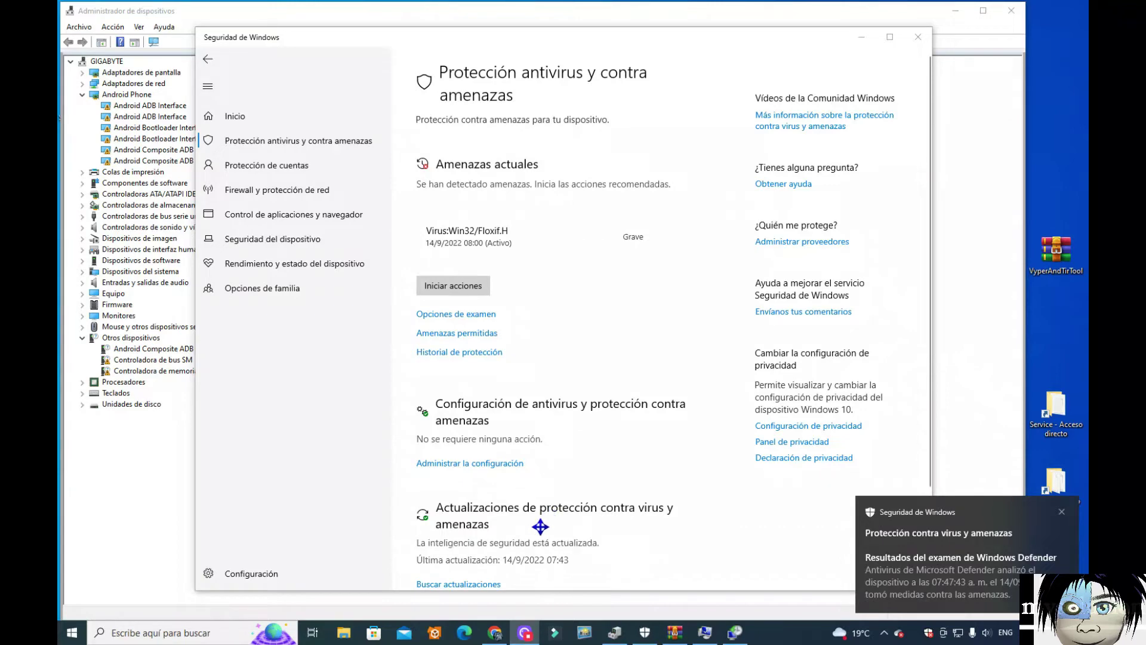
Review the scan results and apply the Poner en cuarentena action to the Virus:Win32/Floxif.H threat
{"action": "scroll", "coordinate": [549, 510], "scroll_direction": "down", "scroll_amount": 1}
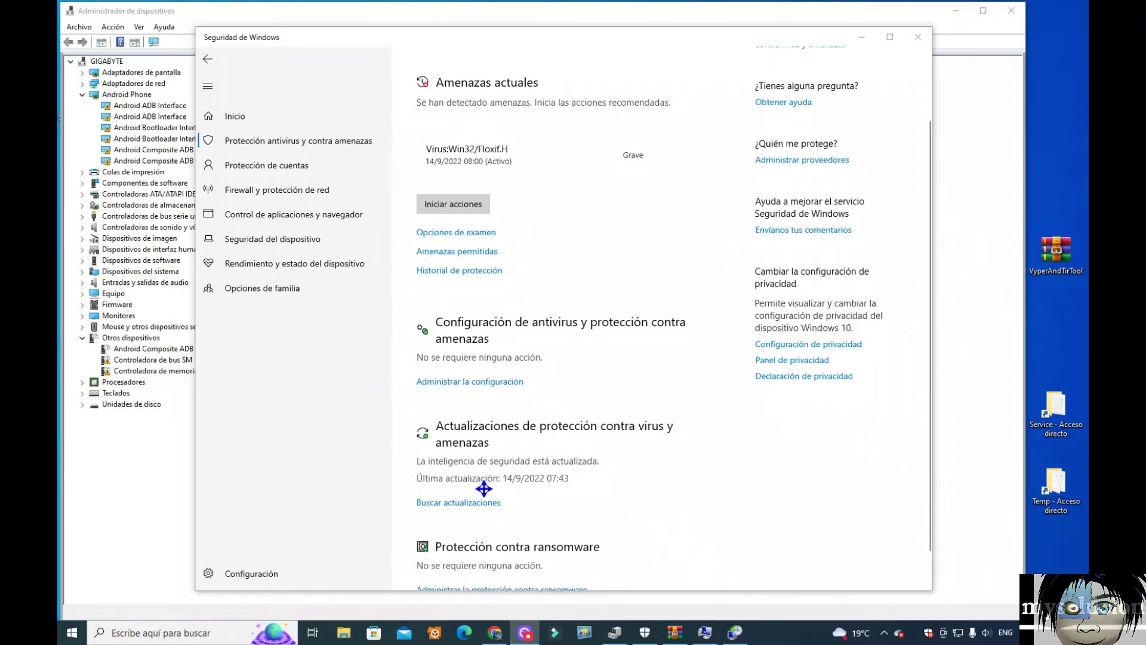
{"action": "scroll", "coordinate": [555, 488], "scroll_direction": "down", "scroll_amount": 1}
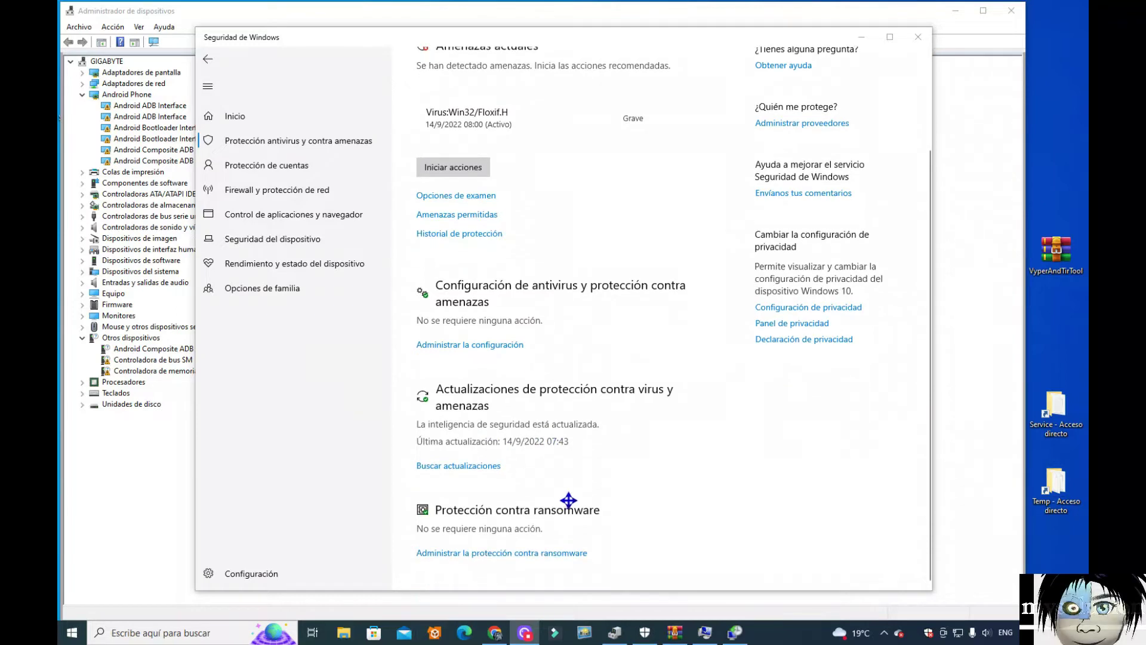
{"action": "scroll", "coordinate": [577, 528], "scroll_direction": "up", "scroll_amount": 3}
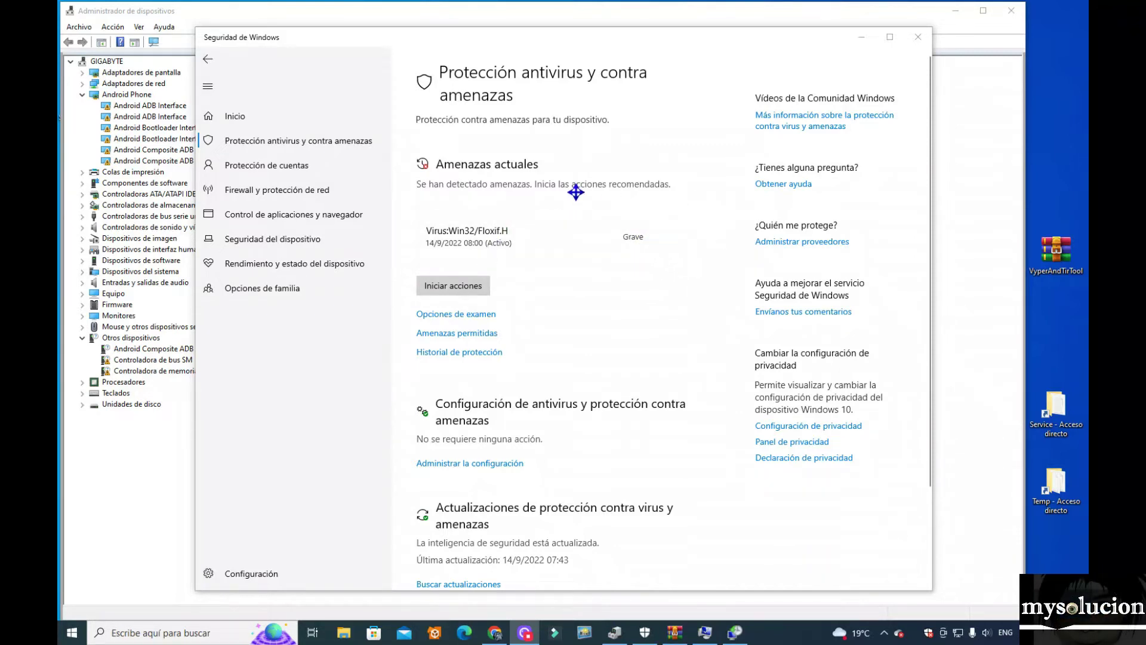
{"action": "left_click", "coordinate": [660, 240]}
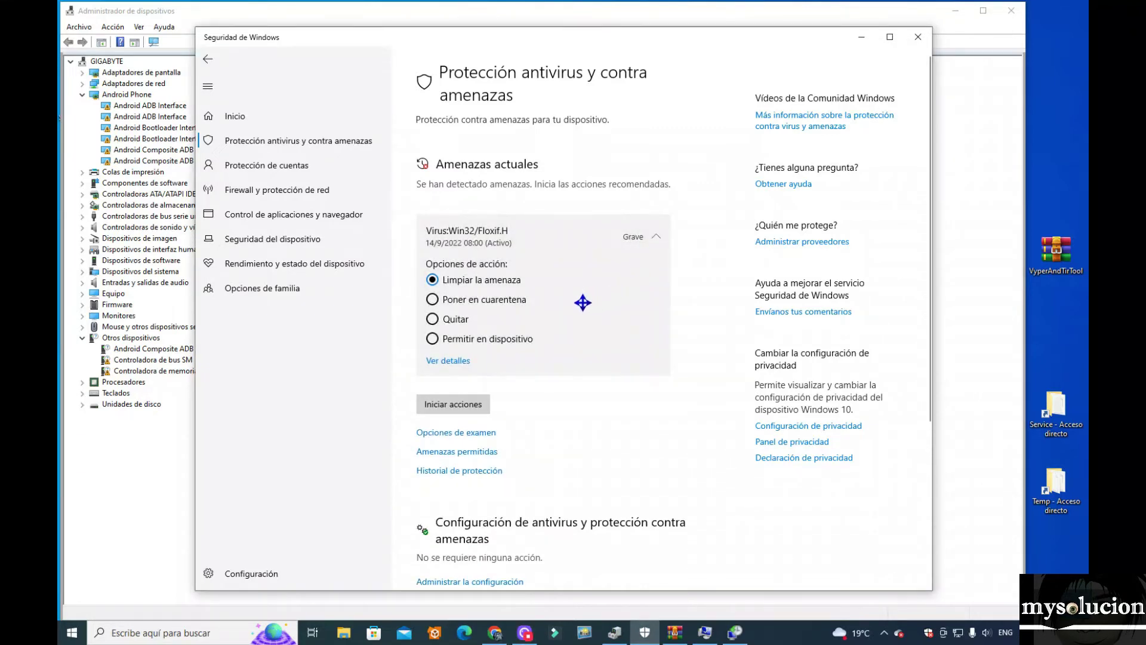
{"action": "left_click", "coordinate": [433, 299]}
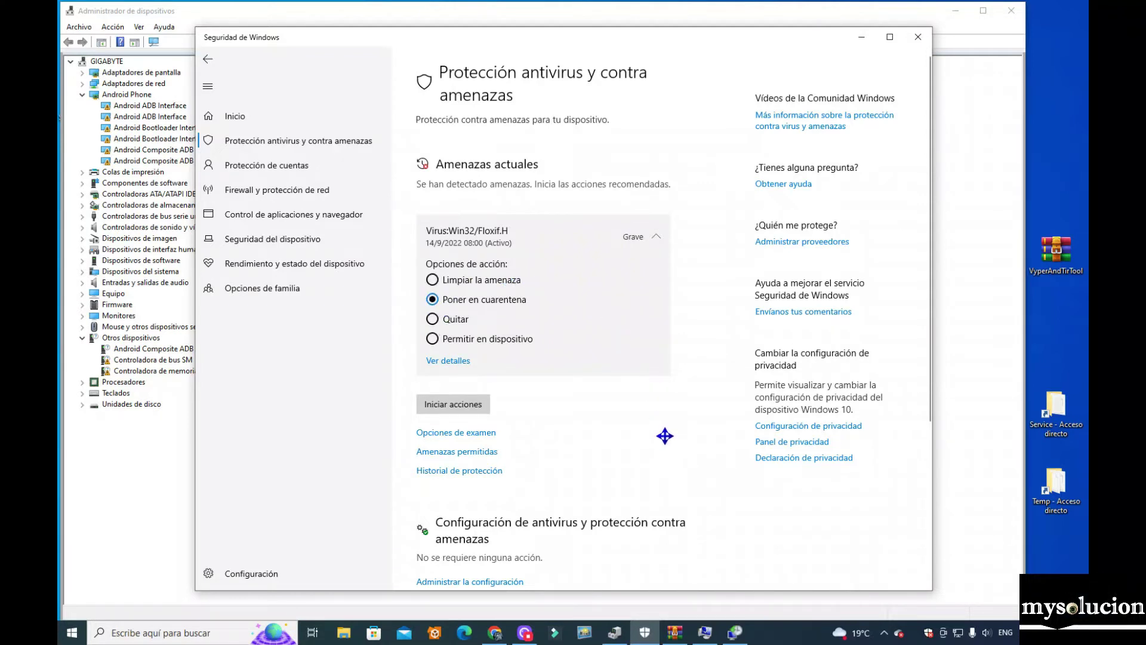
{"action": "left_click", "coordinate": [455, 404]}
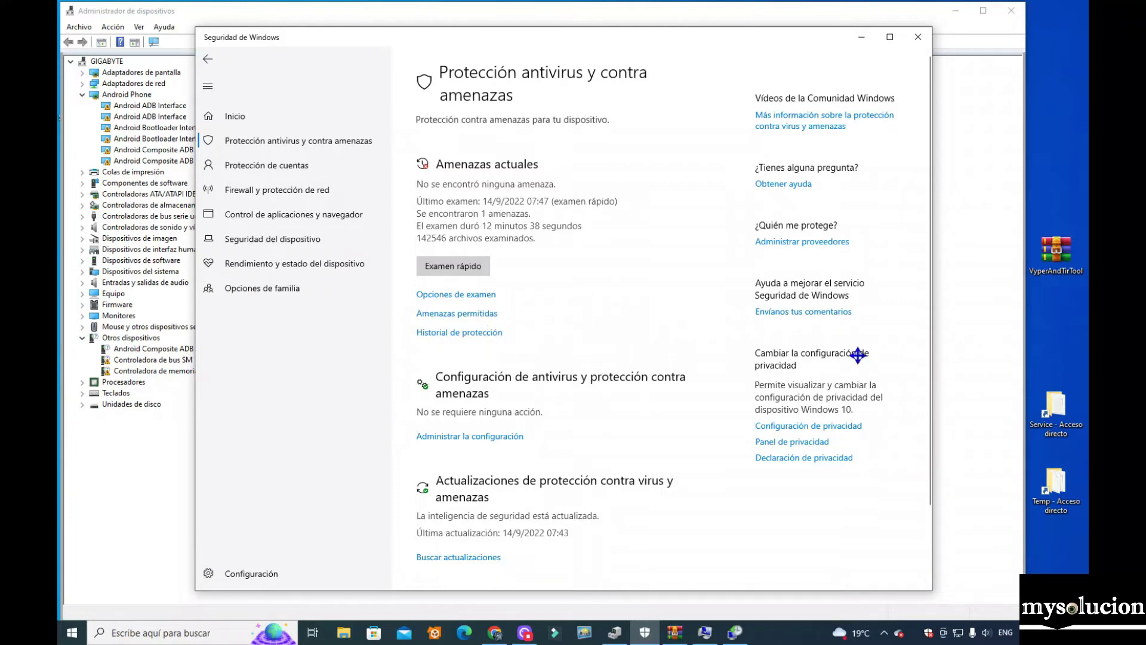
Open the Service folder from its desktop shortcut and check the detection history items it contains
{"action": "left_click", "coordinate": [1057, 412]}
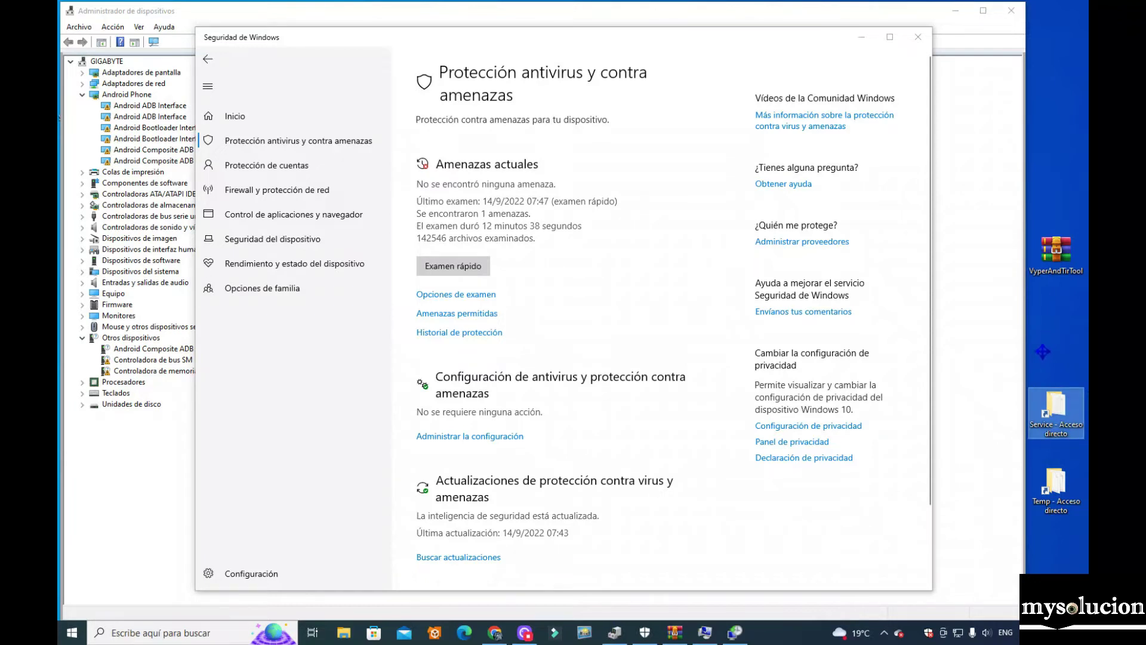
{"action": "double_click", "coordinate": [1061, 406]}
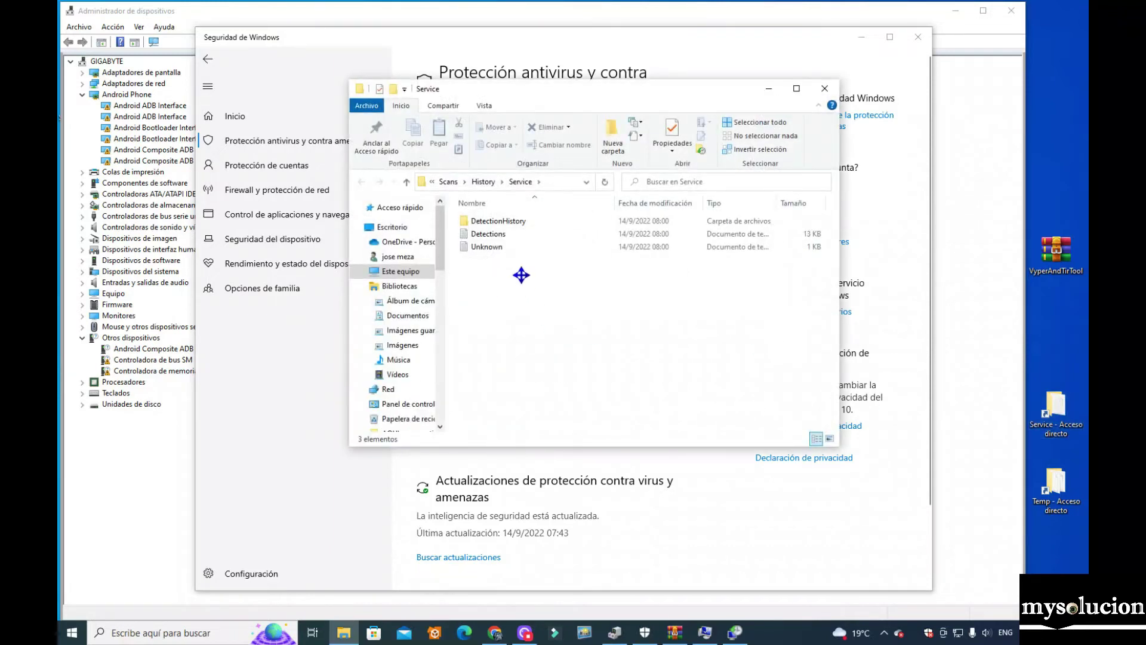
{"action": "left_click_drag", "start_coordinate": [514, 261], "coordinate": [490, 223]}
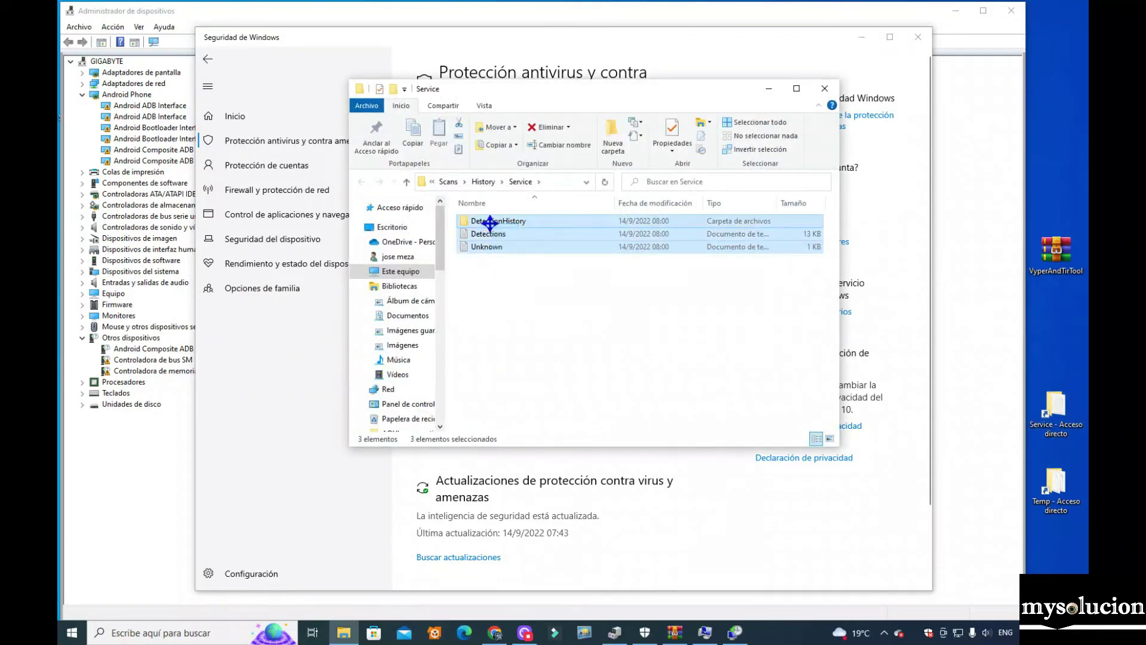
{"action": "left_click", "coordinate": [575, 266]}
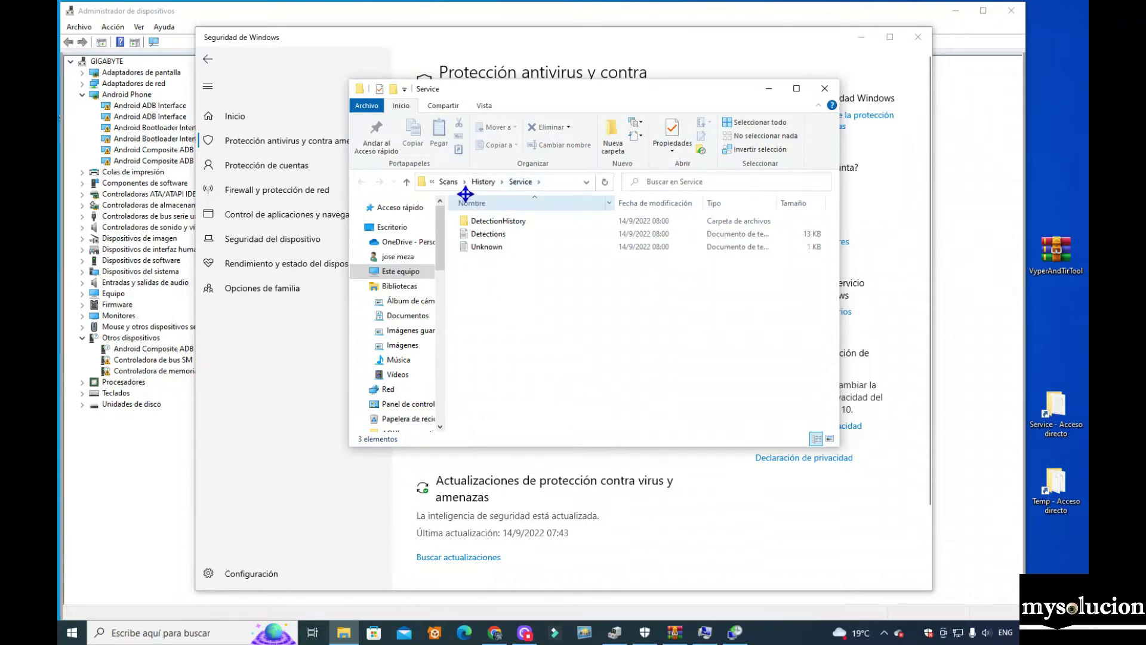
Trace the Service folder's location upward through Scans, Windows Defender and Microsoft to ProgramData
{"action": "left_click", "coordinate": [448, 183]}
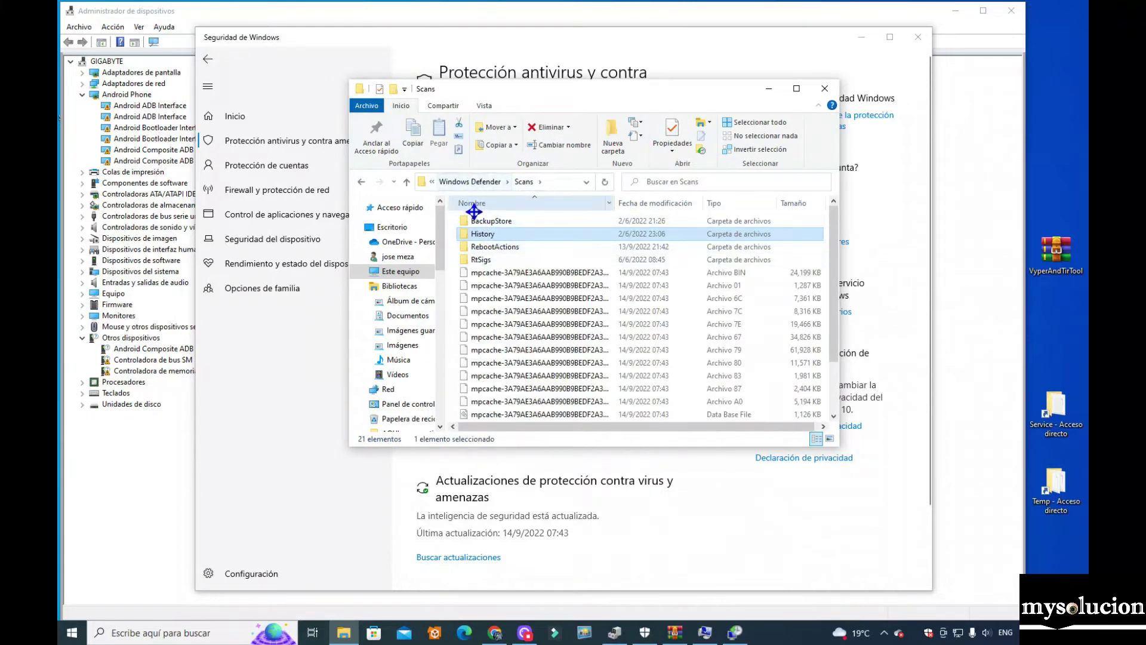
{"action": "left_click", "coordinate": [470, 181]}
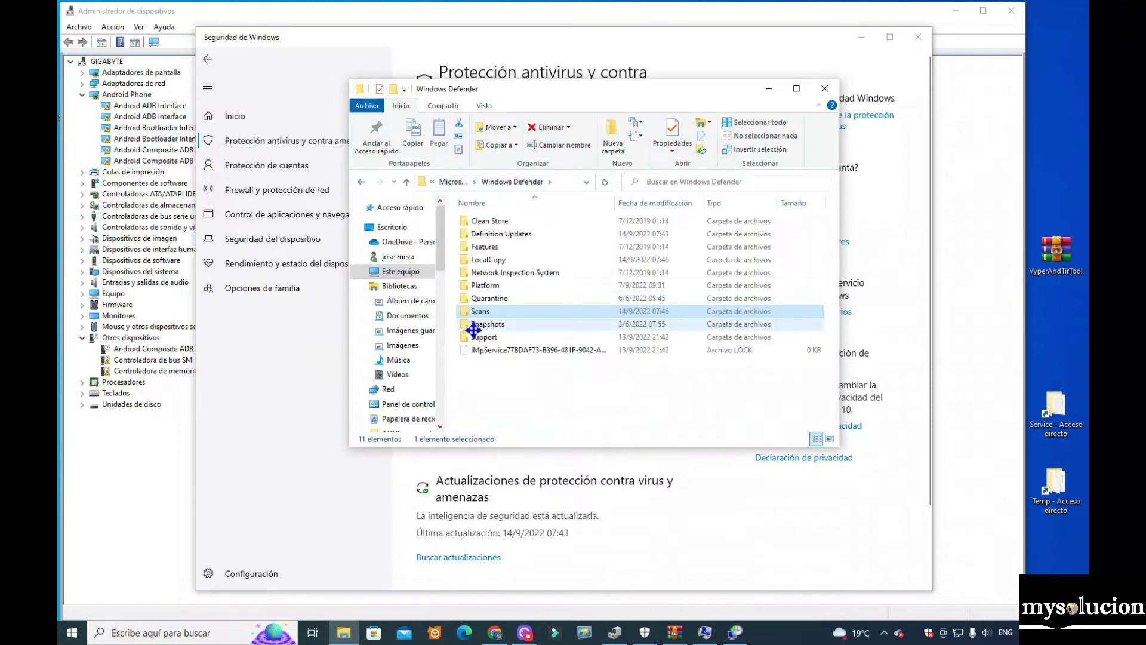
{"action": "left_click", "coordinate": [448, 182]}
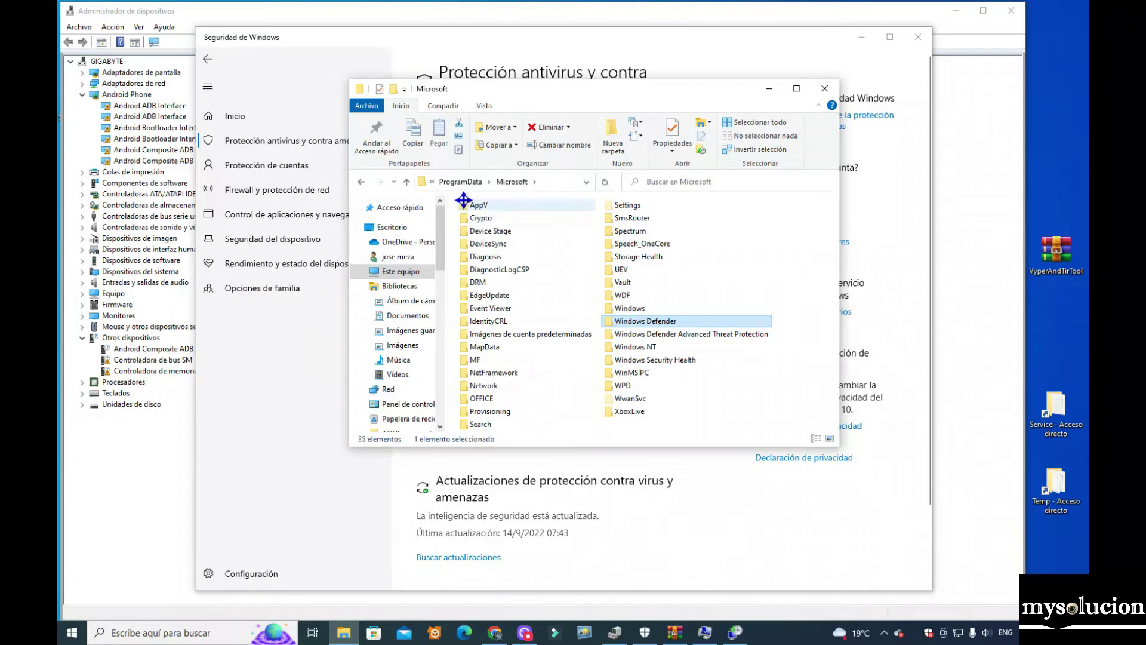
{"action": "left_click", "coordinate": [459, 181]}
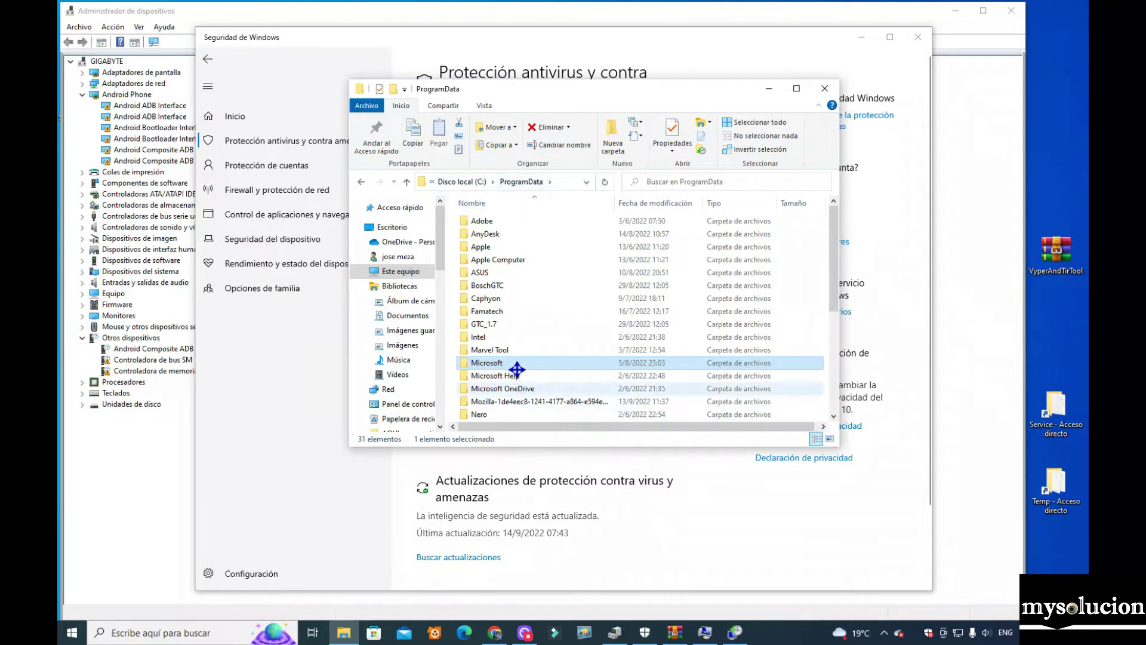
Navigate from ProgramData through Microsoft, Windows Defender, Scans and History, look into Store, and open the Service folder
{"action": "double_click", "coordinate": [492, 363]}
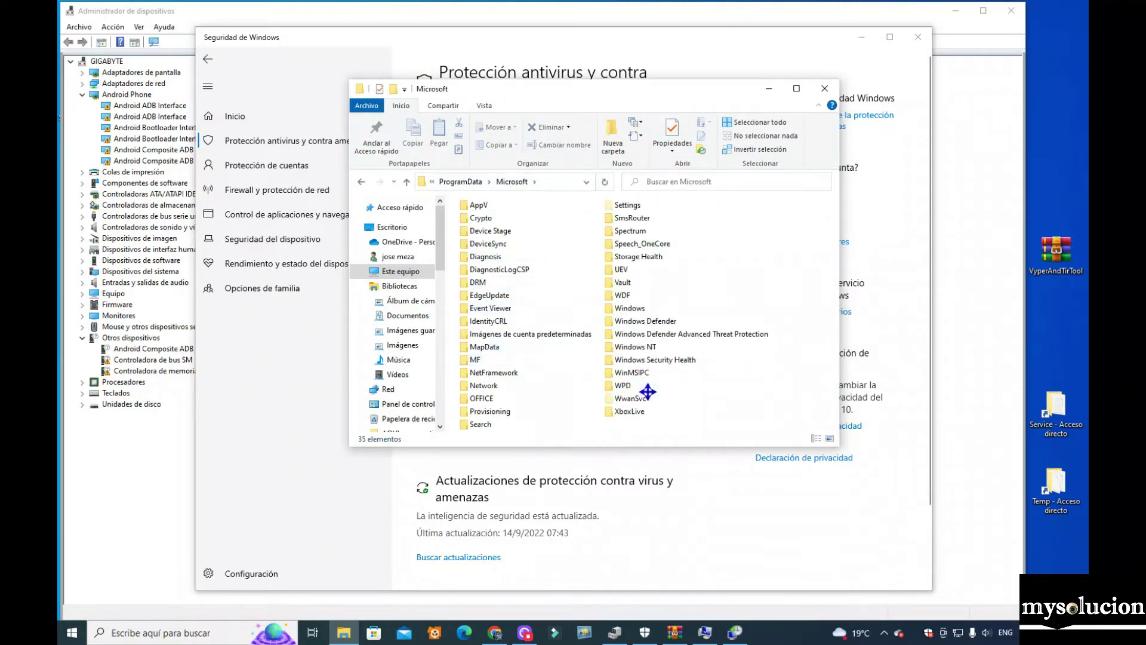
{"action": "left_click", "coordinate": [626, 322]}
{"action": "double_click", "coordinate": [626, 322]}
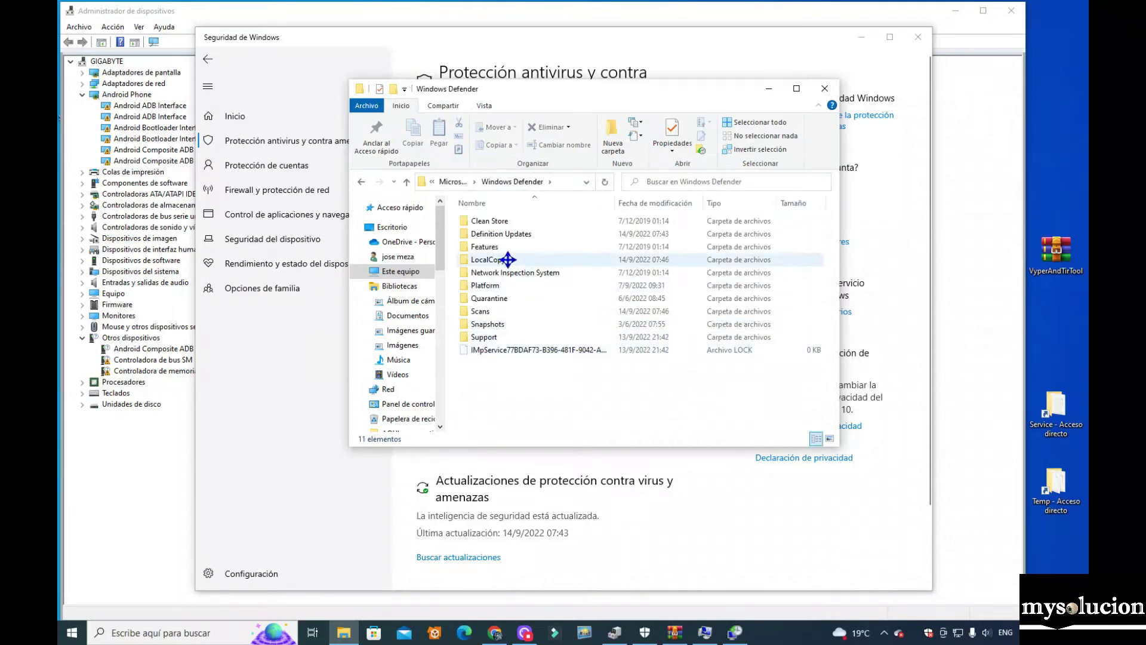
{"action": "double_click", "coordinate": [483, 311]}
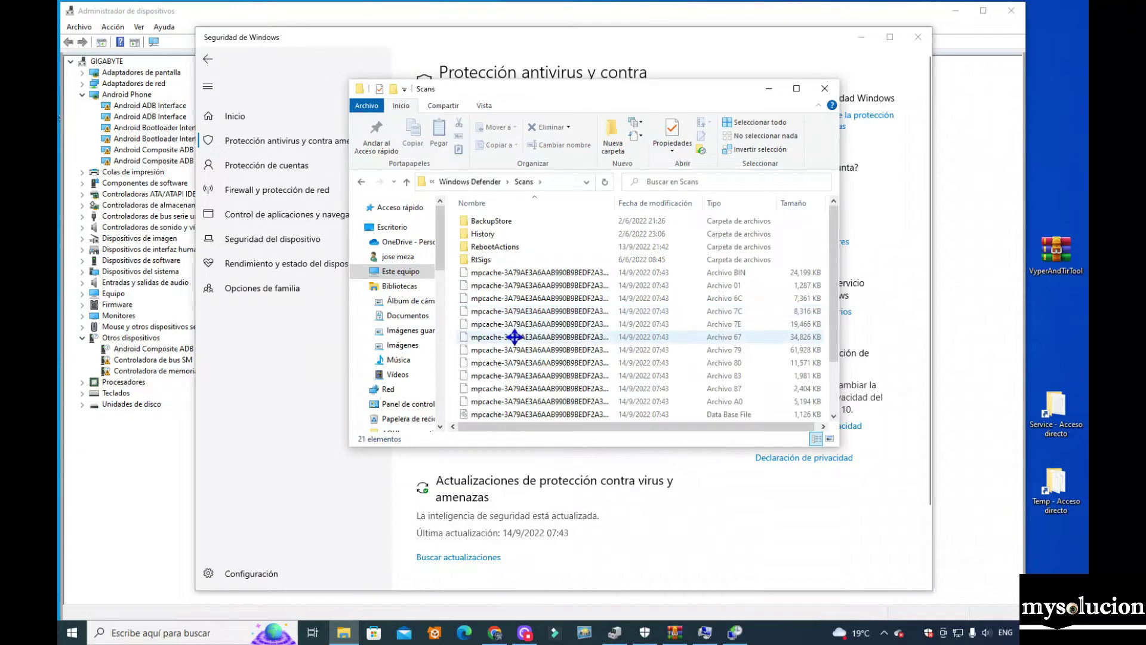
{"action": "double_click", "coordinate": [489, 233]}
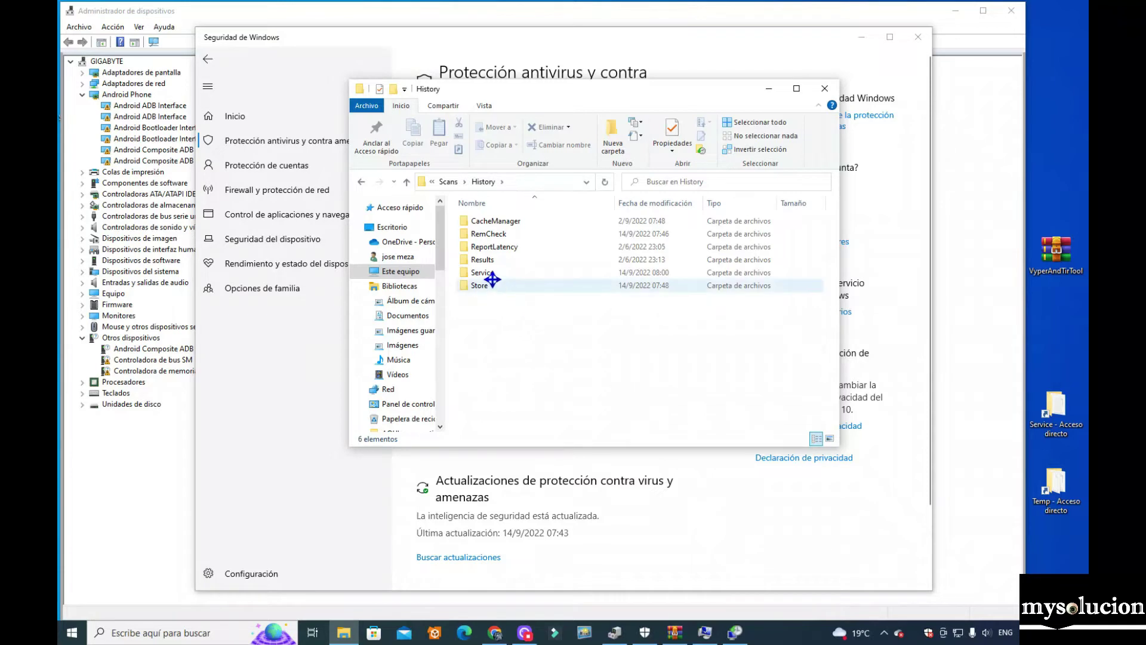
{"action": "double_click", "coordinate": [493, 284]}
{"action": "key", "text": "alt+Left"}
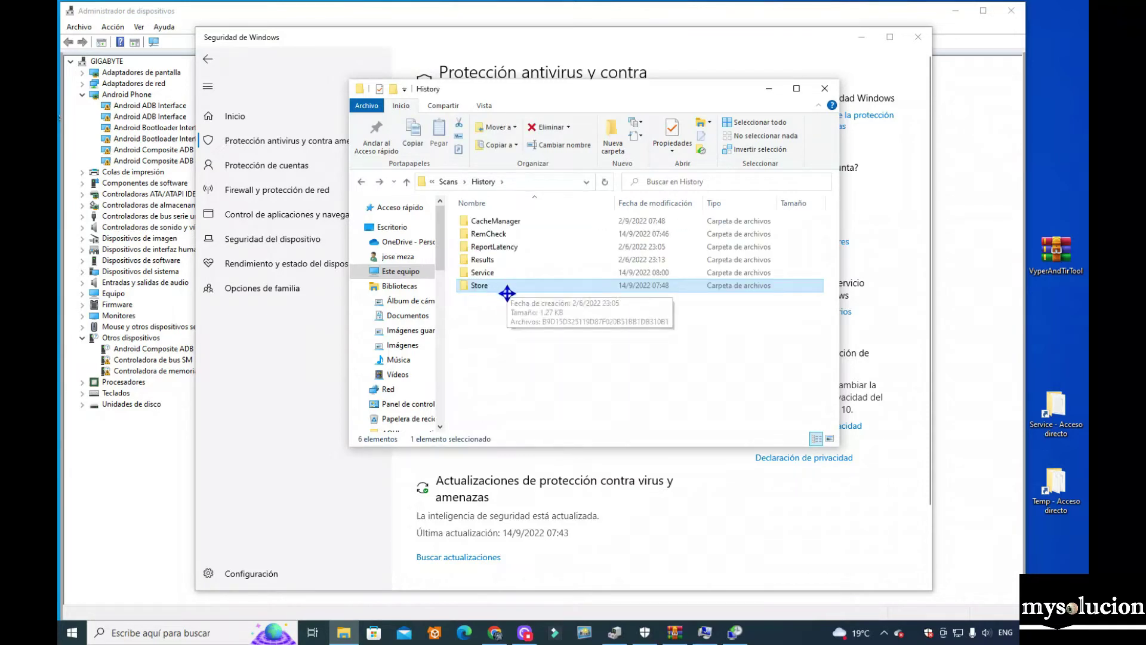
{"action": "double_click", "coordinate": [492, 273]}
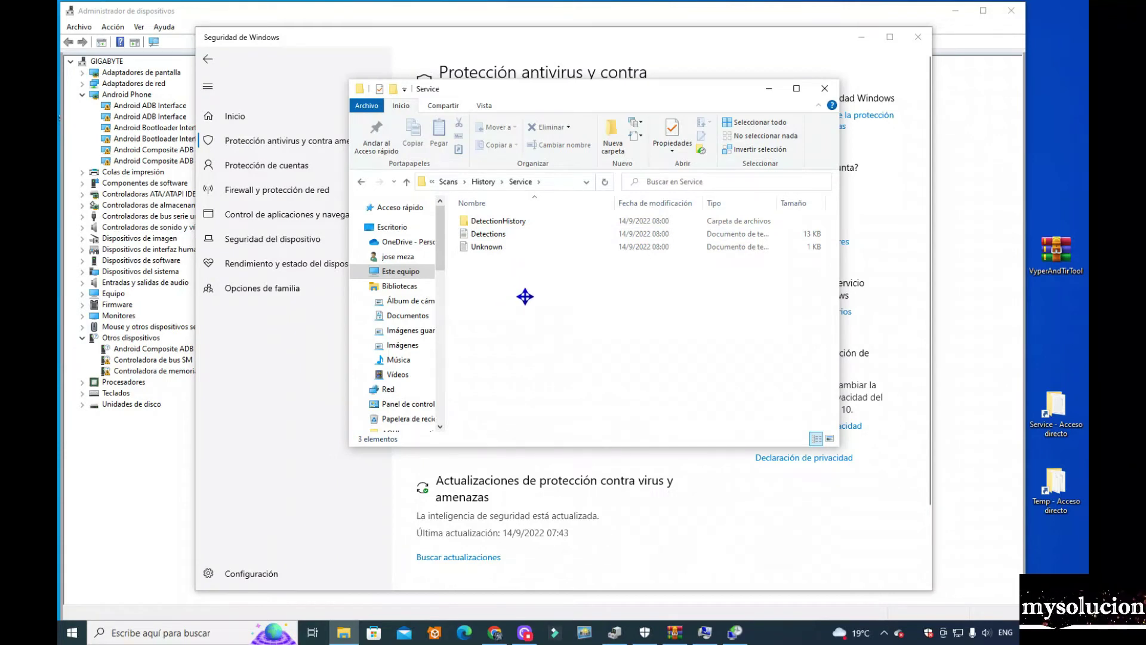
Delete the DetectionHistory, Detections and Unknown items from the Service folder, skipping any file in use
{"action": "left_click_drag", "start_coordinate": [501, 254], "coordinate": [486, 221]}
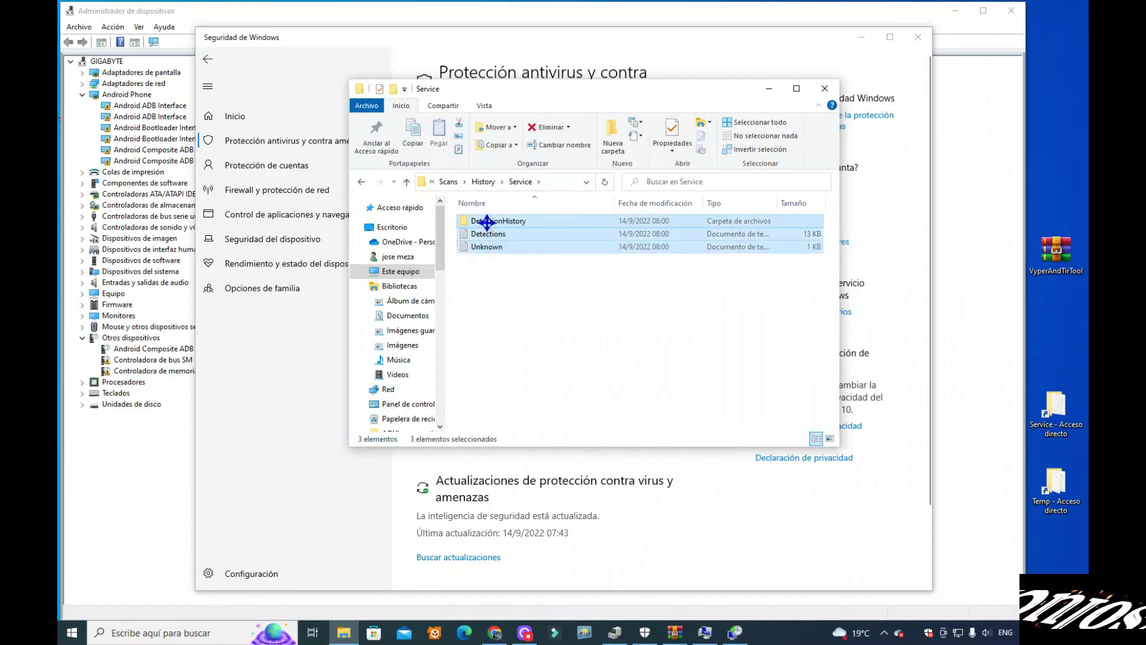
{"action": "right_click", "coordinate": [486, 222]}
{"action": "left_click", "coordinate": [521, 510]}
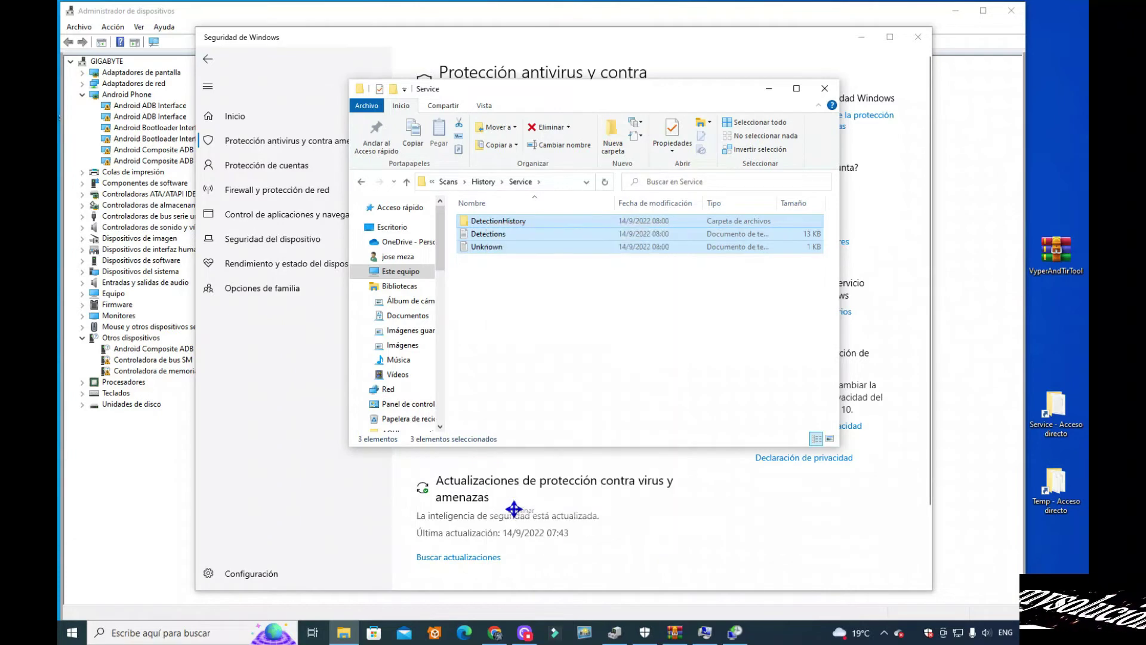
{"action": "left_click", "coordinate": [465, 265]}
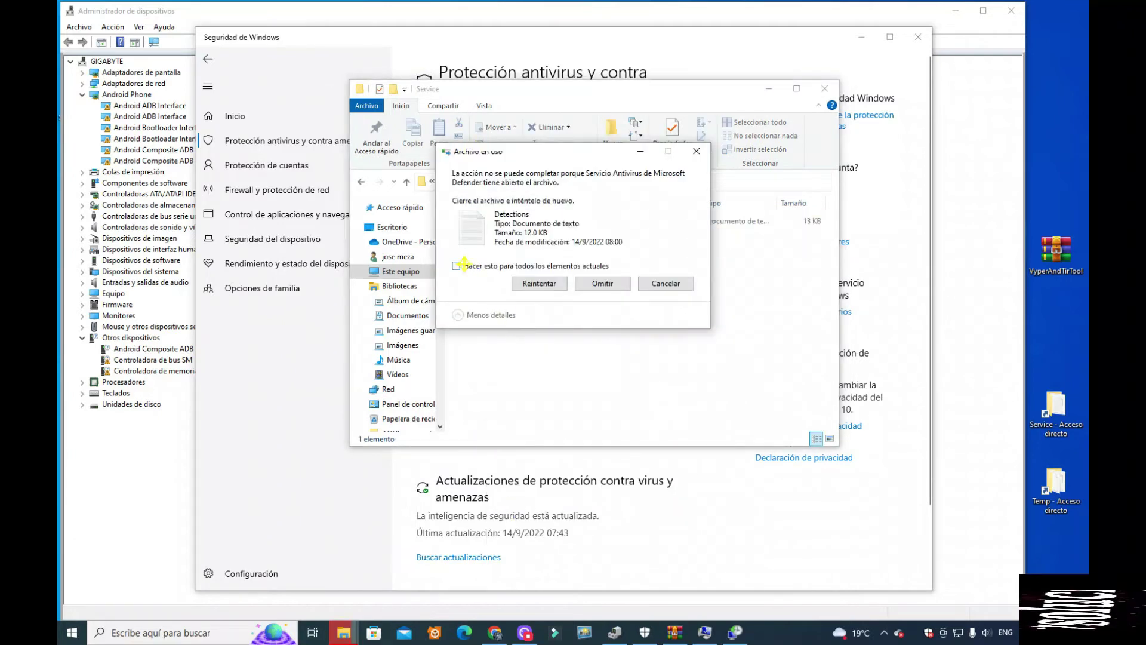
{"action": "left_click", "coordinate": [602, 284]}
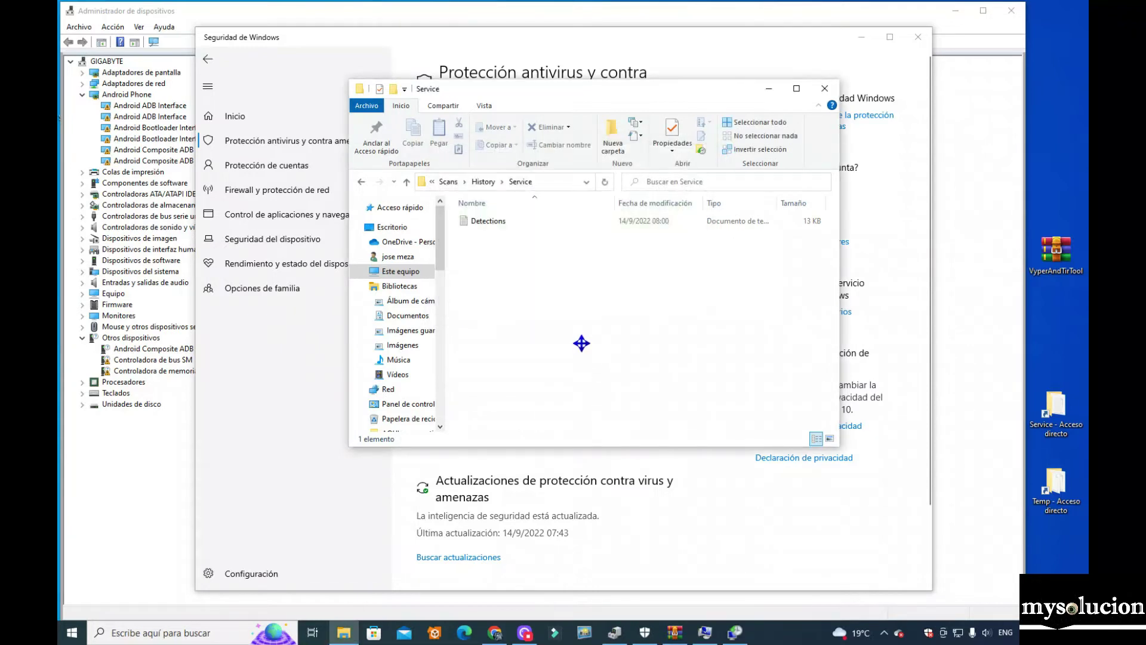
{"action": "left_click", "coordinate": [499, 224]}
{"action": "left_click", "coordinate": [510, 299]}
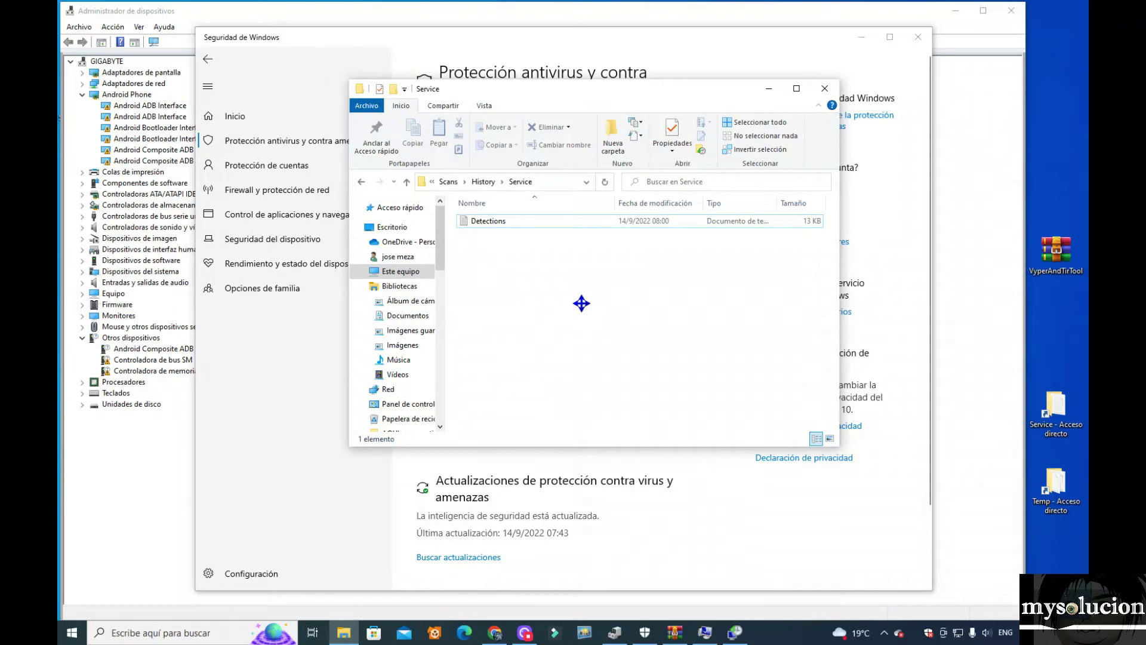
{"action": "left_click", "coordinate": [484, 220]}
{"action": "left_click", "coordinate": [517, 287]}
Search Windows for "panel" and open Panel de control
{"action": "left_click", "coordinate": [206, 632]}
{"action": "type", "text": "panel"}
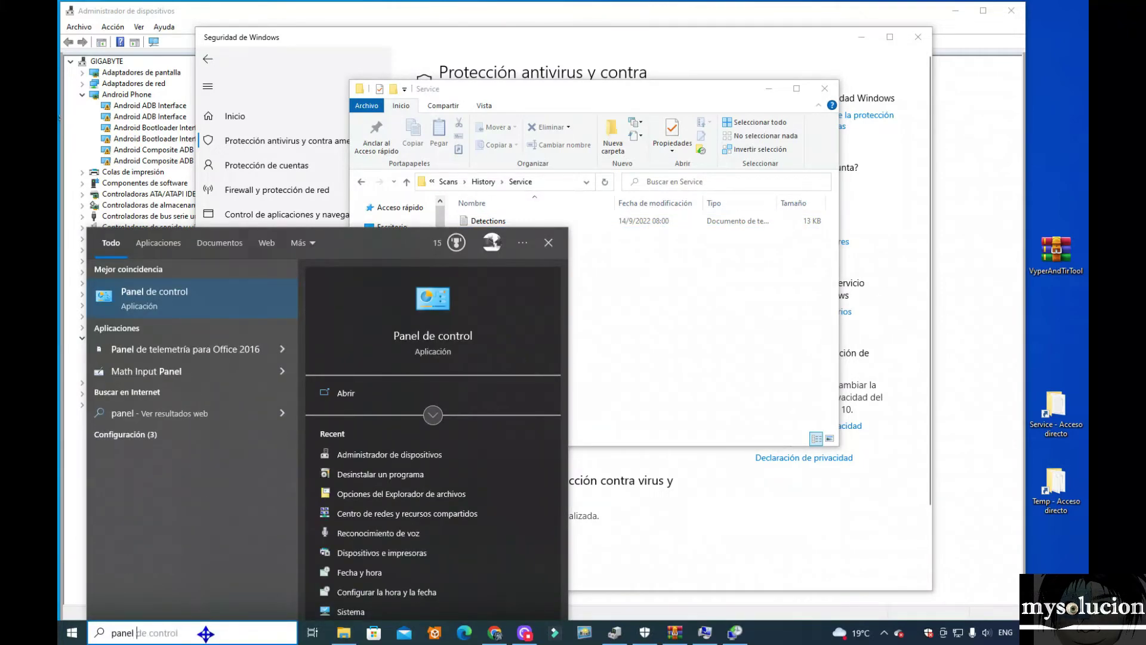
{"action": "left_click", "coordinate": [187, 297]}
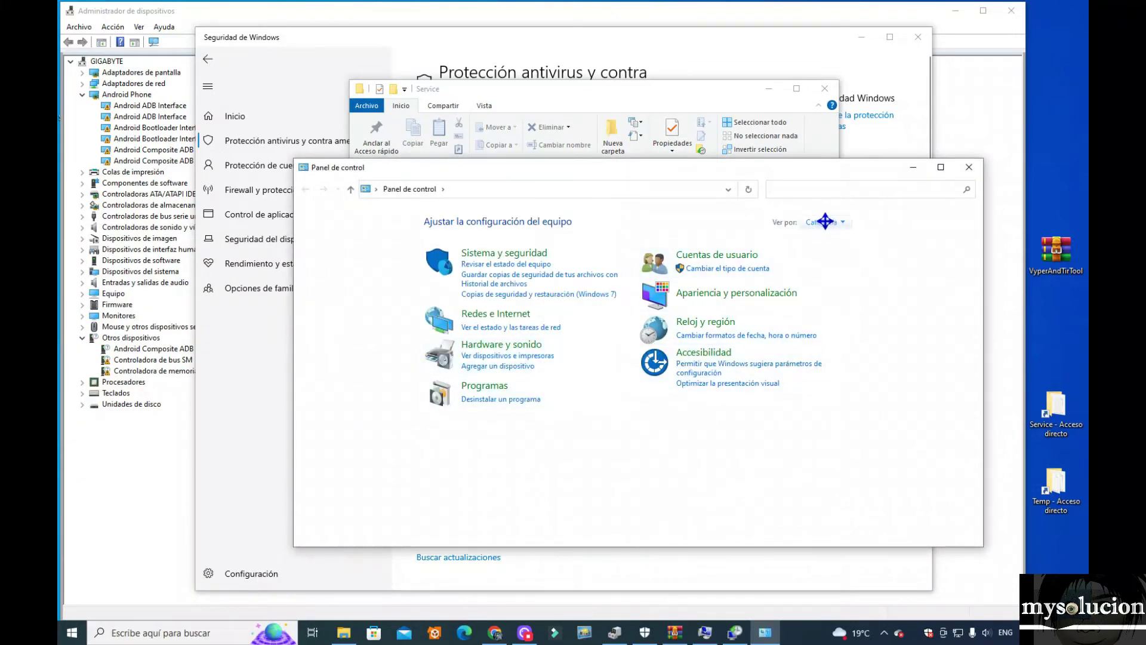
Show the control panel items as Iconos pequeños and open Opciones del Explorador de archivos
{"action": "left_click", "coordinate": [825, 221]}
{"action": "left_click", "coordinate": [840, 270]}
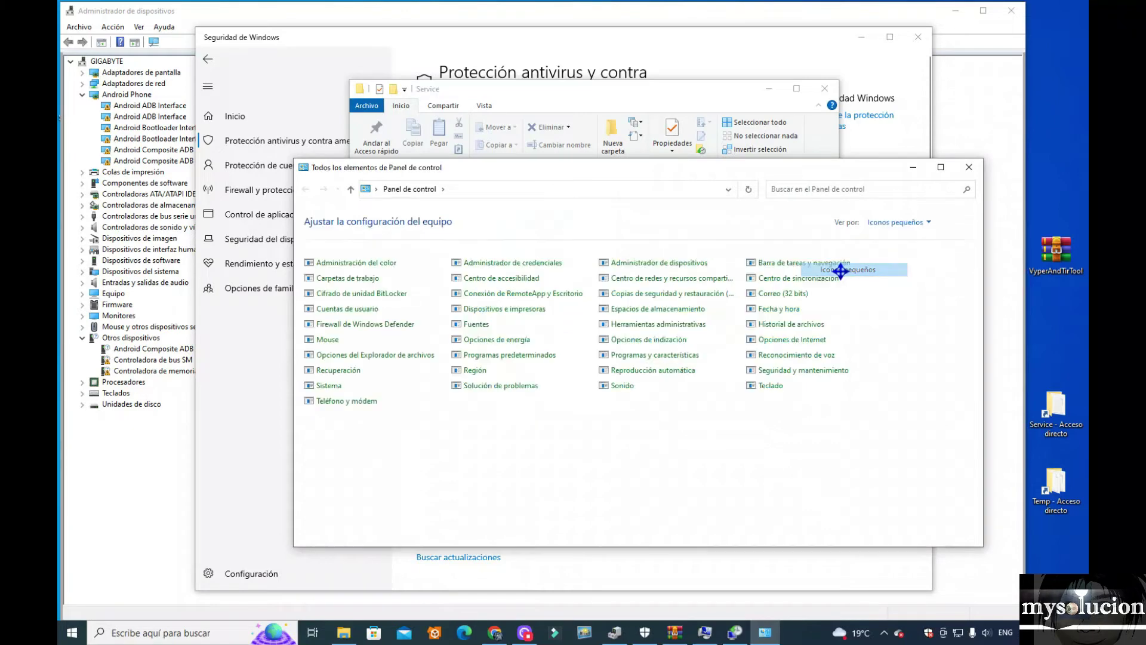
{"action": "left_click", "coordinate": [385, 356]}
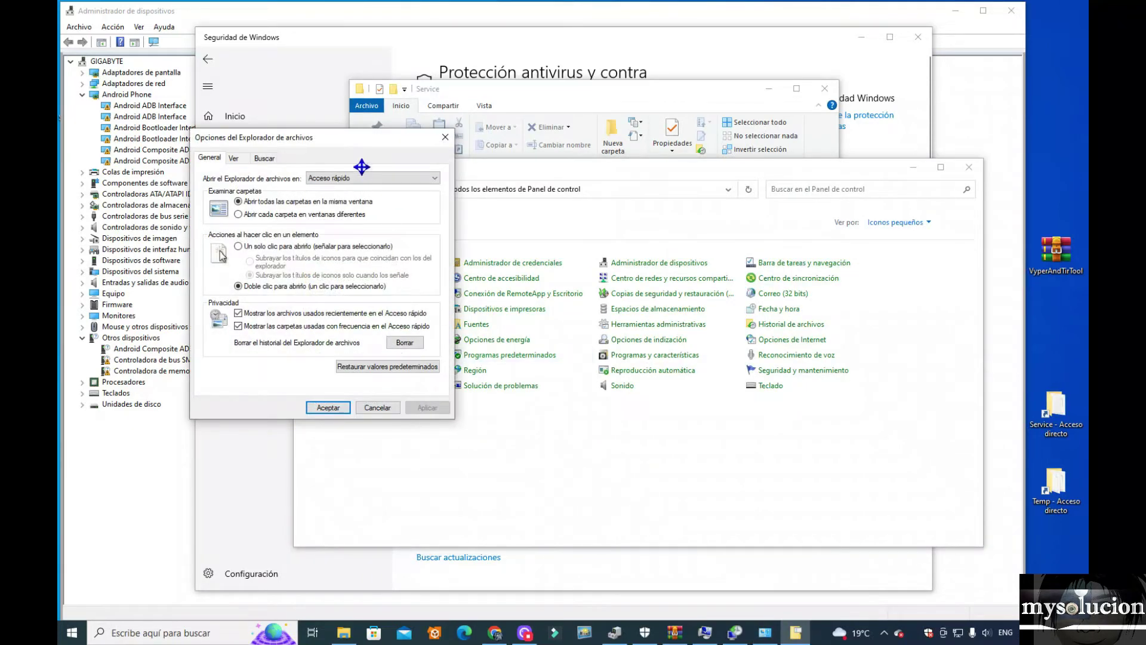
Review the Ver settings in Opciones del Explorador de archivos, discard the dialog, and close Panel de control
{"action": "left_click", "coordinate": [234, 158]}
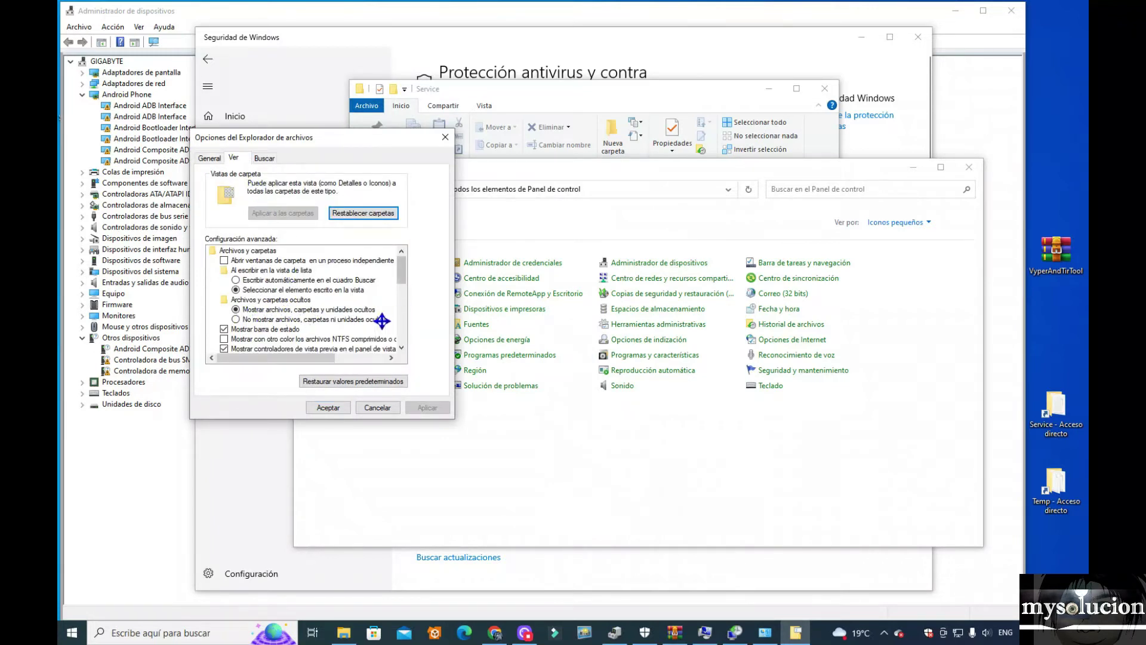
{"action": "left_click", "coordinate": [373, 408]}
{"action": "left_click", "coordinate": [969, 168]}
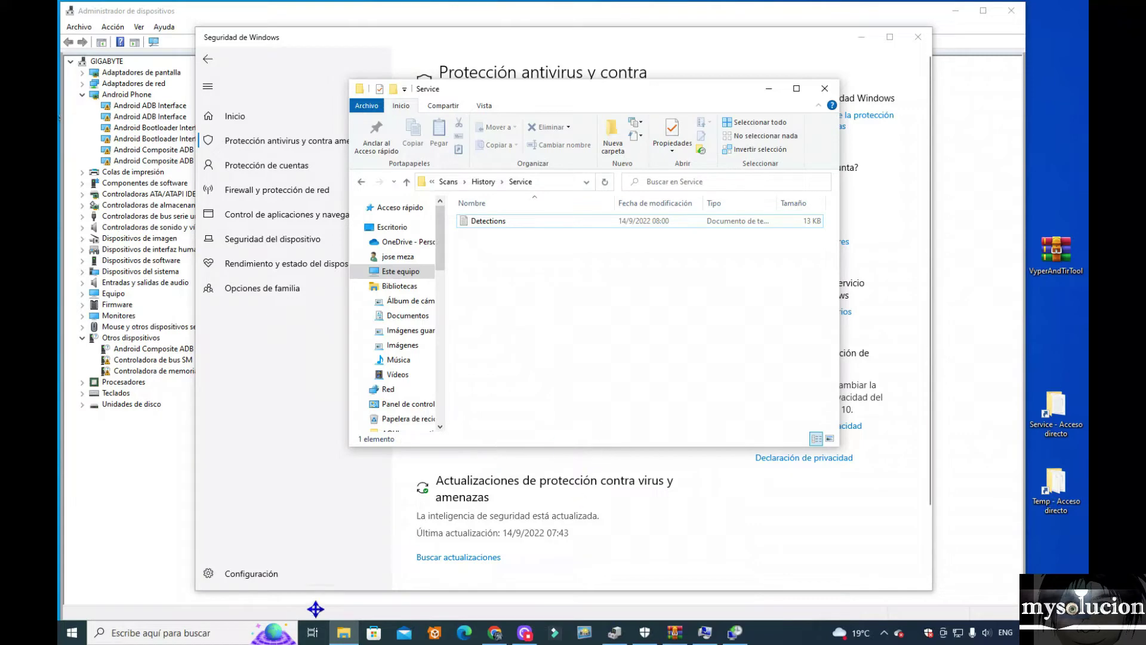
Find Este equipo through a Windows search, open it, and open Disco local (C:)
{"action": "left_click", "coordinate": [199, 634]}
{"action": "type", "text": "ew"}
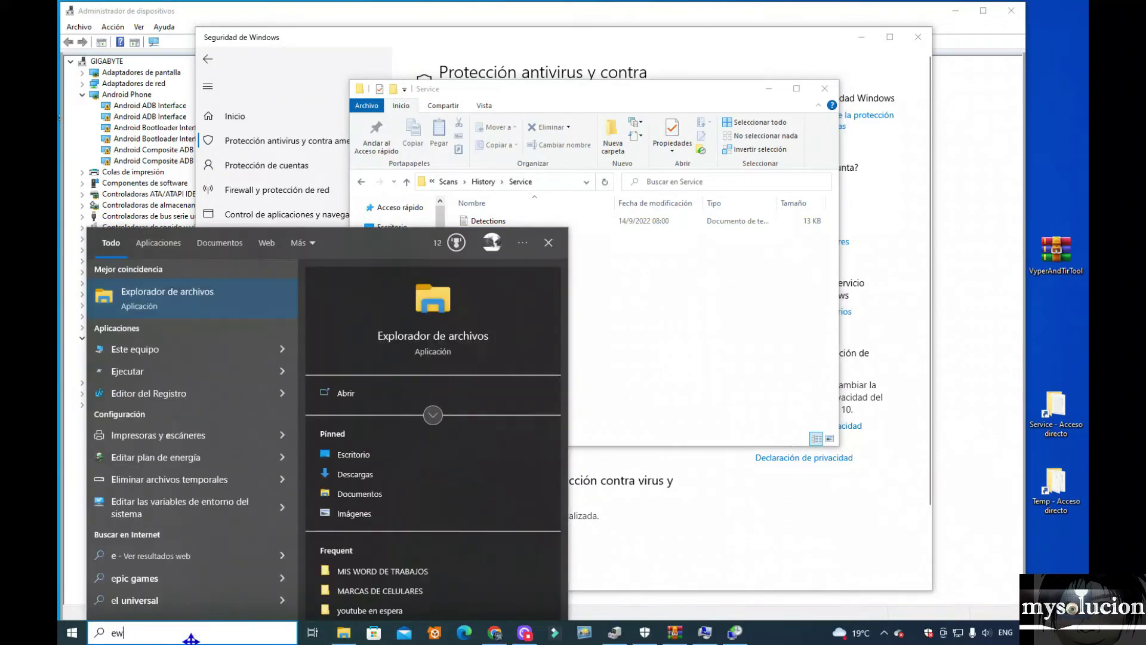
{"action": "type", "text": "ui"}
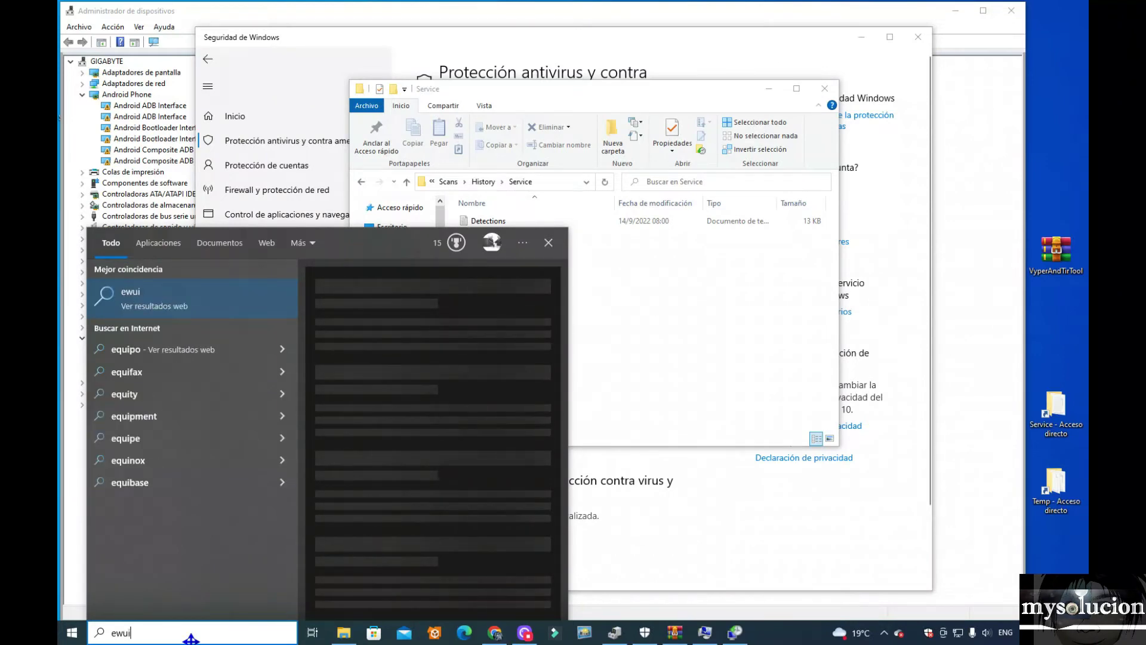
{"action": "key", "text": "BackSpace"}
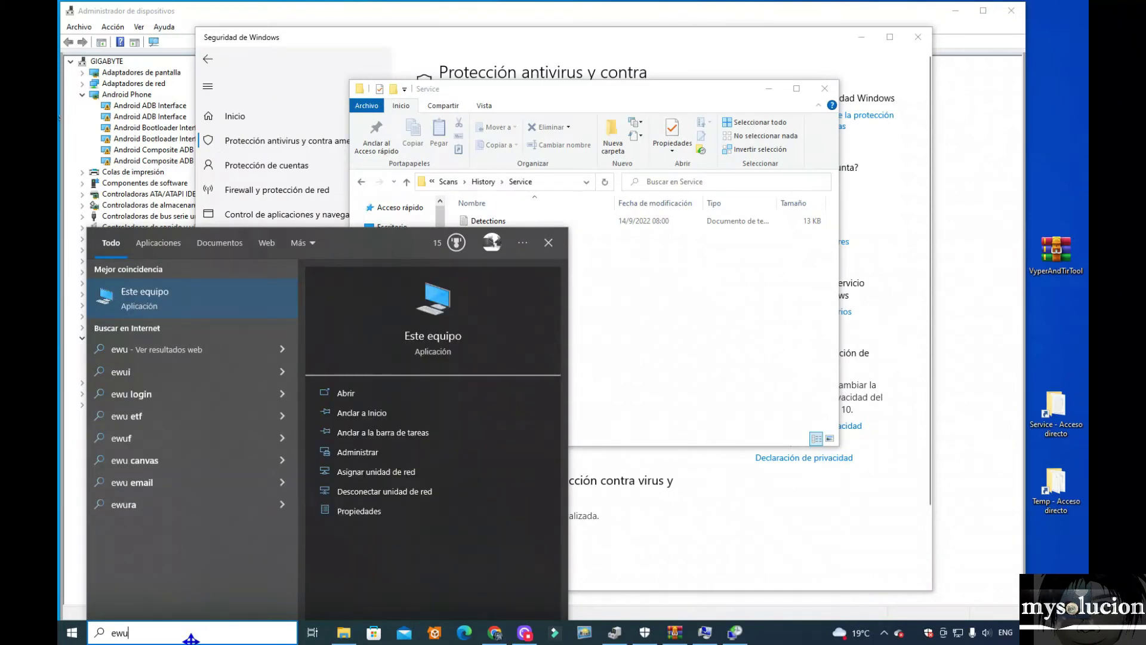
{"action": "left_click", "coordinate": [165, 293]}
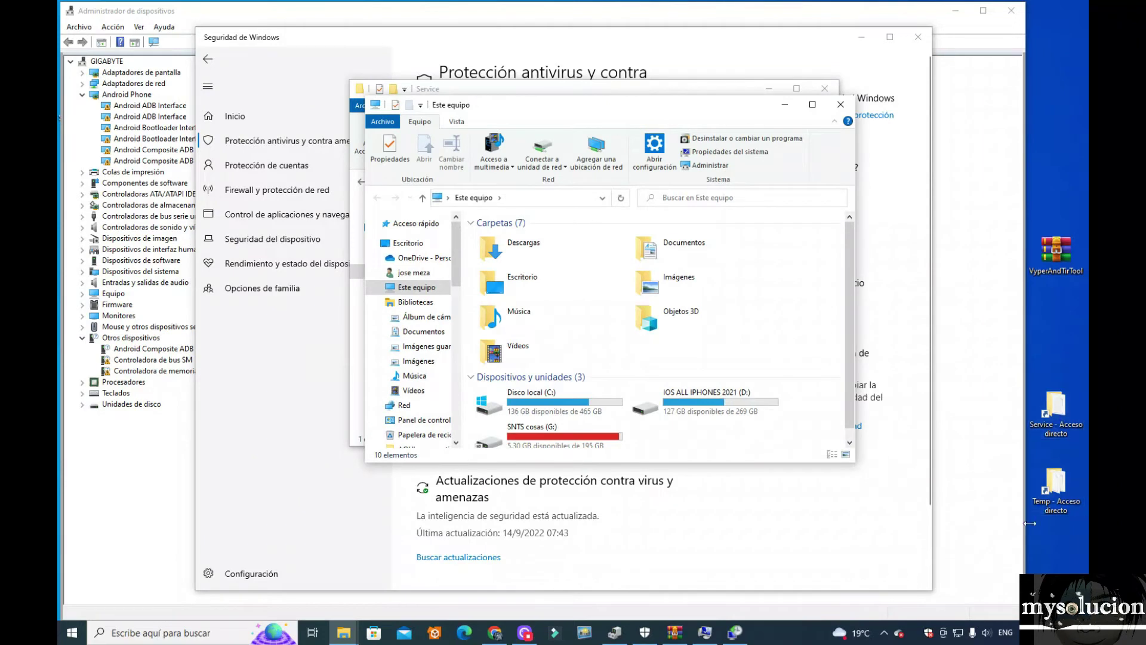
{"action": "double_click", "coordinate": [570, 407]}
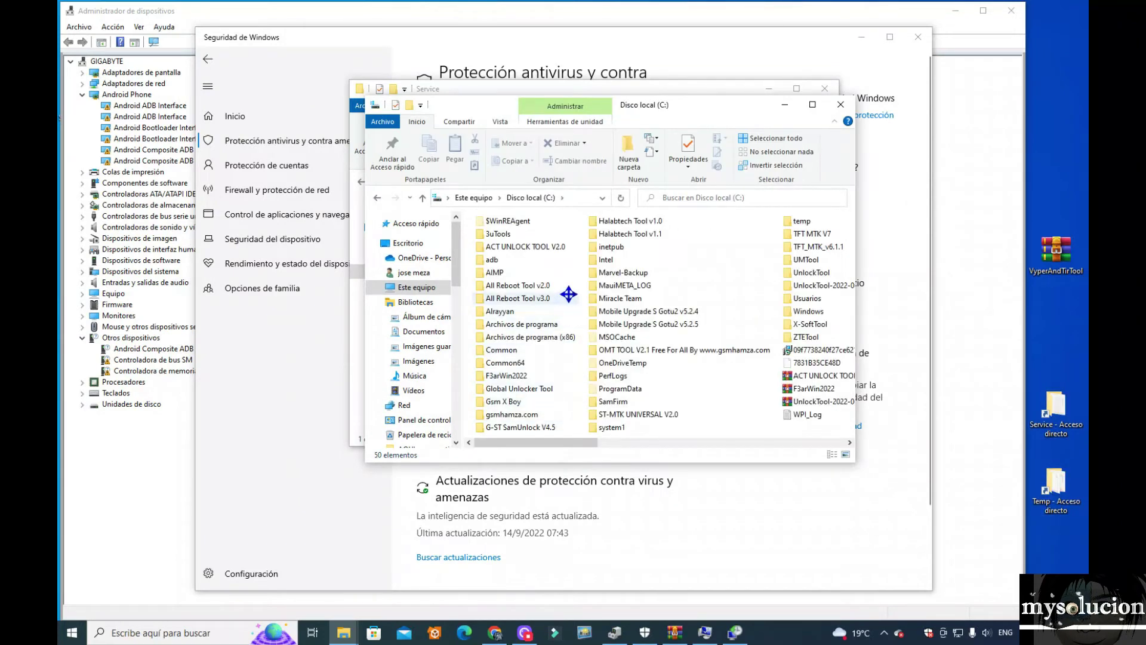
Navigate from Disco local (C:) through Usuarios, the user's profile folder, AppData and Local, and open the Temp folder
{"action": "scroll", "coordinate": [567, 304], "scroll_direction": "right", "scroll_amount": 2}
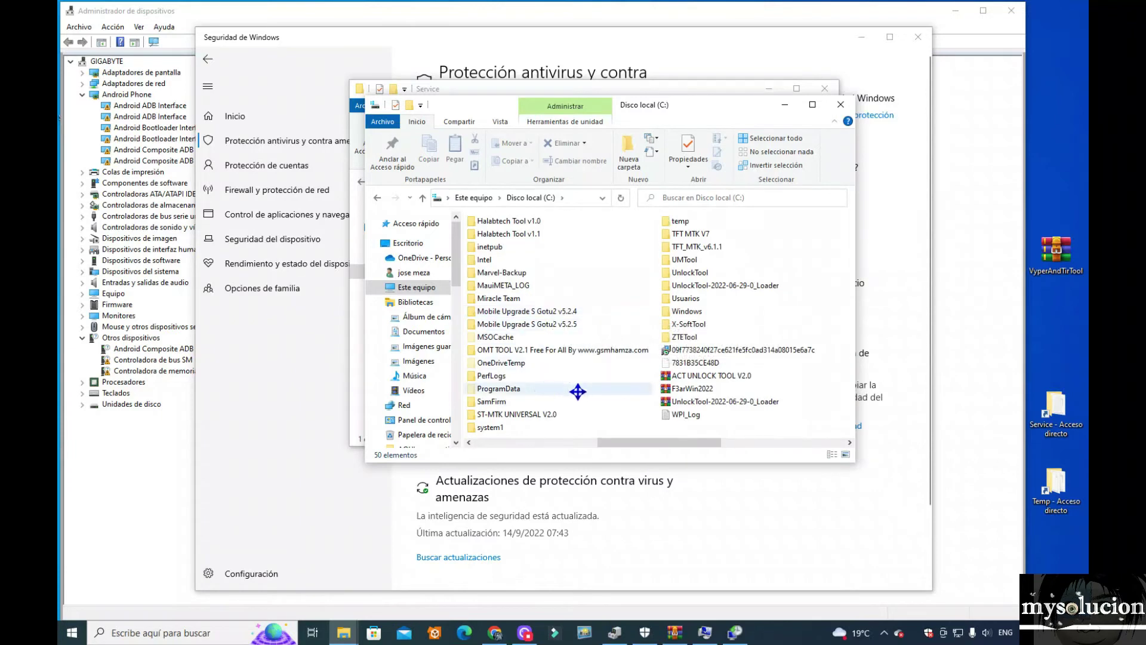
{"action": "left_click", "coordinate": [688, 298]}
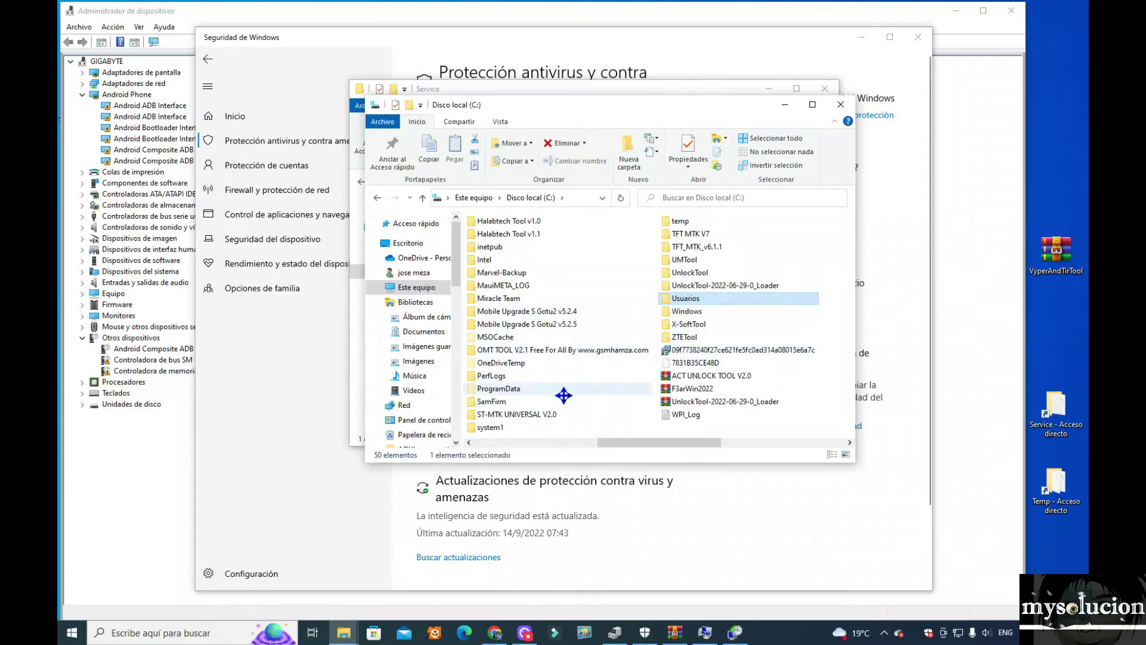
{"action": "double_click", "coordinate": [696, 299]}
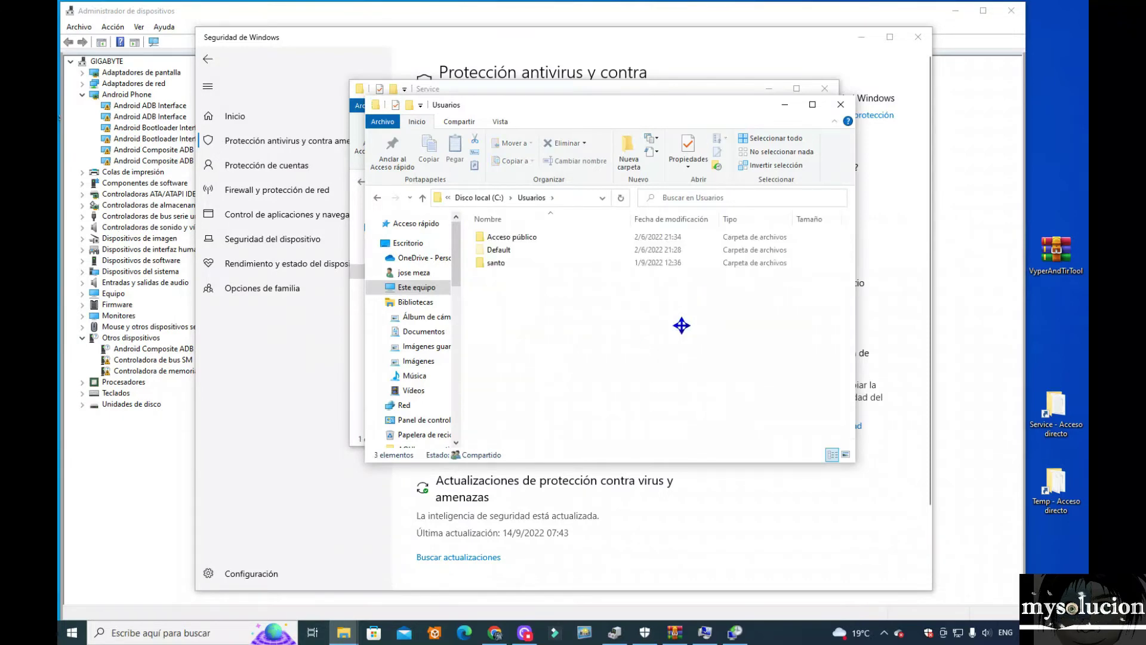
{"action": "double_click", "coordinate": [500, 263]}
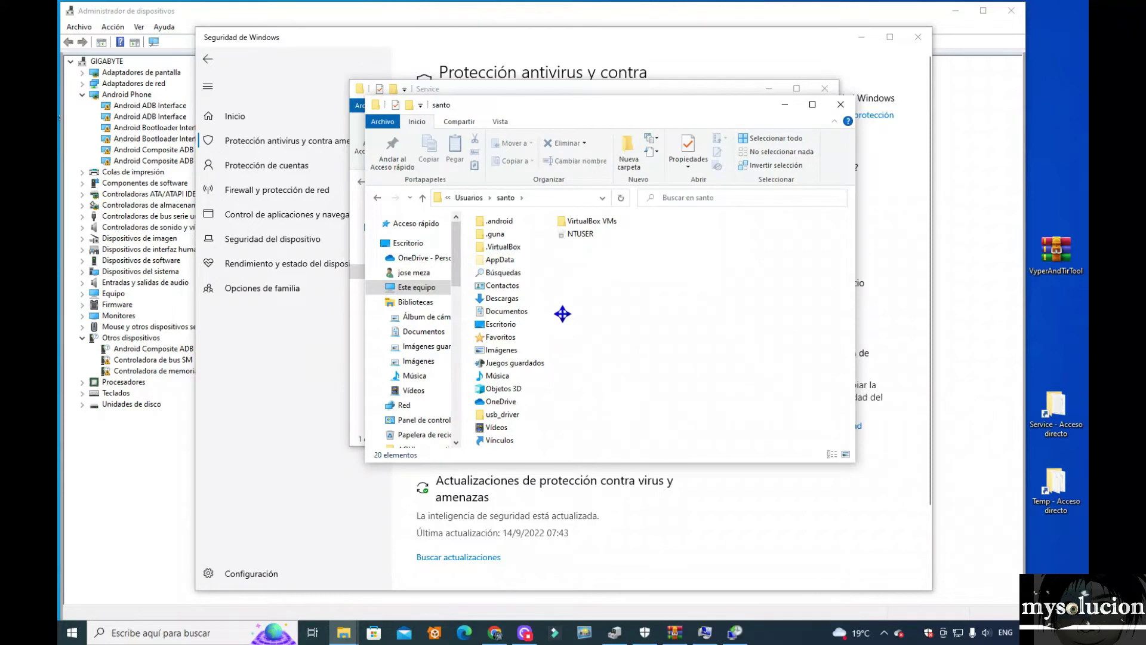
{"action": "left_click", "coordinate": [516, 259]}
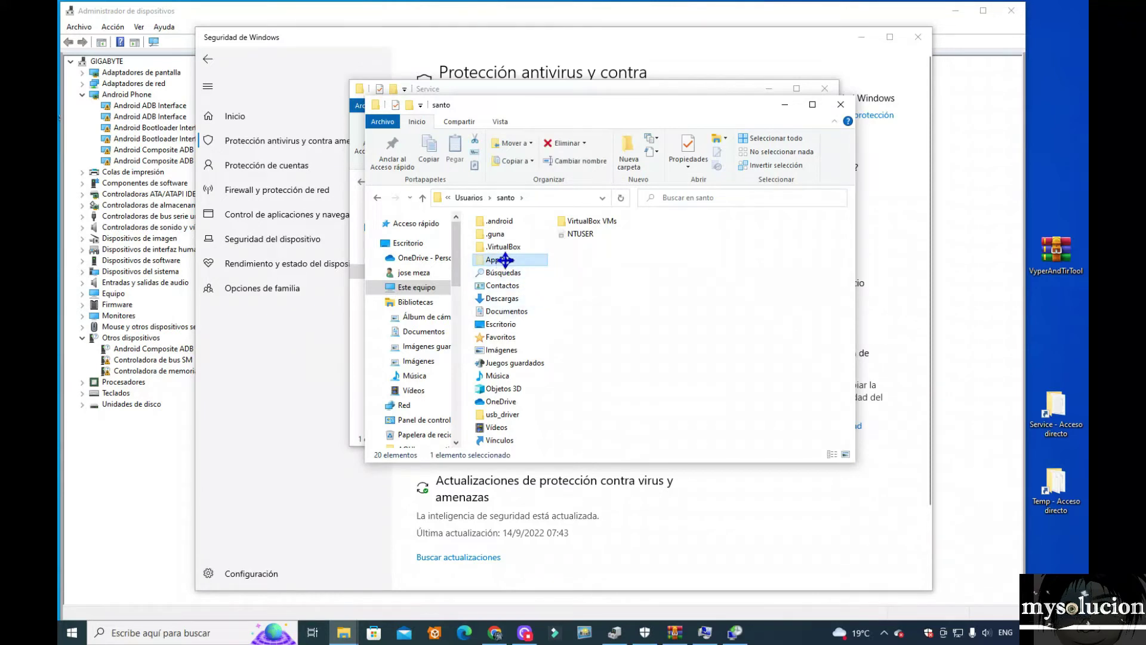
{"action": "double_click", "coordinate": [505, 260]}
{"action": "double_click", "coordinate": [507, 237]}
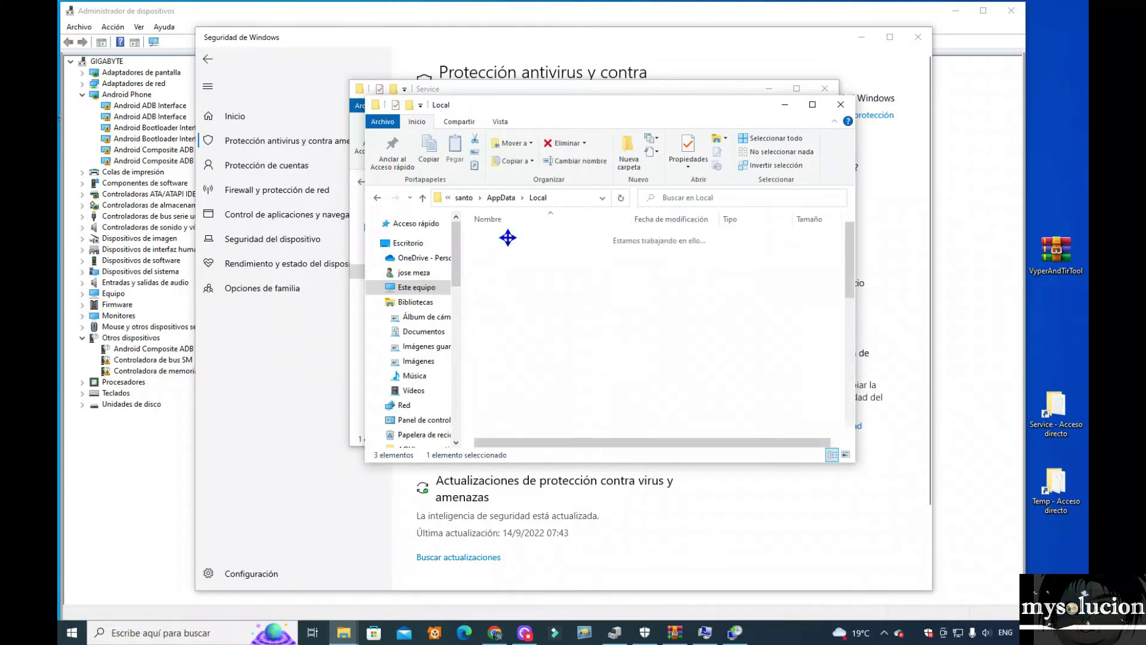
{"action": "scroll", "coordinate": [513, 280], "scroll_direction": "down", "scroll_amount": 7}
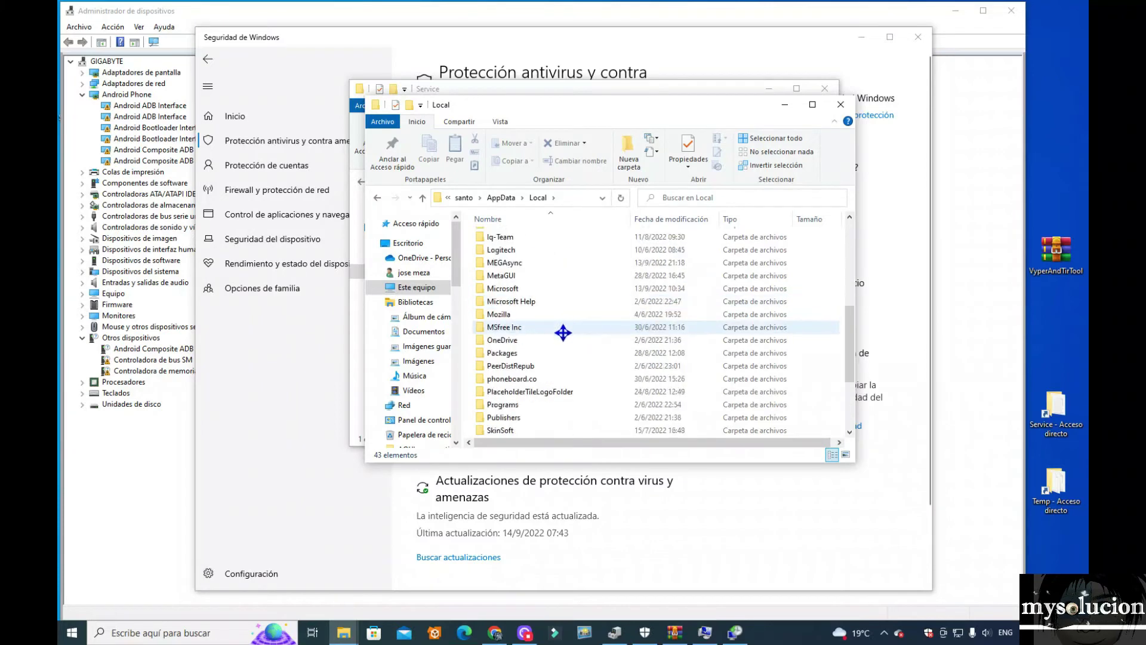
{"action": "scroll", "coordinate": [503, 343], "scroll_direction": "down", "scroll_amount": 3}
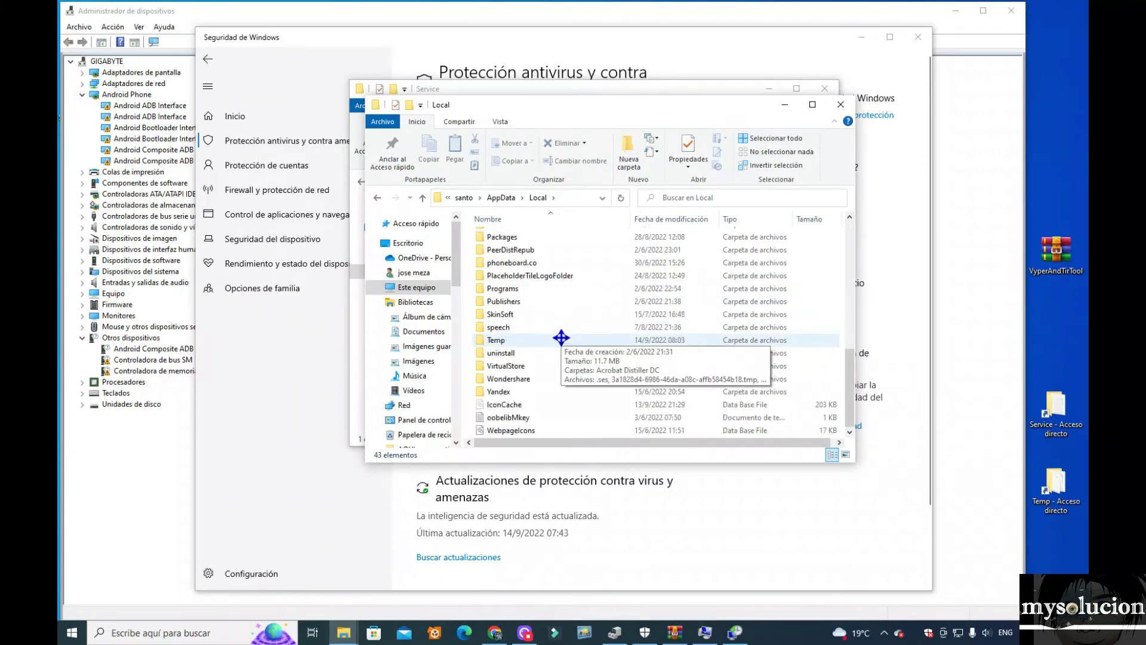
{"action": "double_click", "coordinate": [503, 341]}
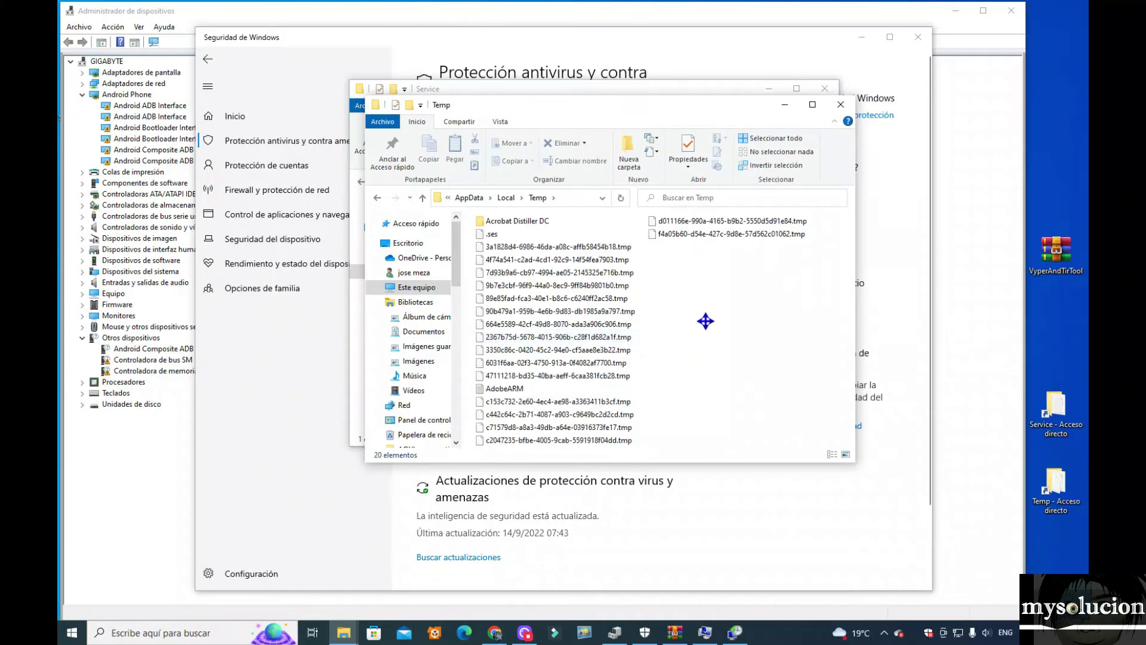
Return to Local, show the Enviar a destinations for the Temp folder without choosing one, and close both File Explorer windows
{"action": "key", "text": "BackSpace"}
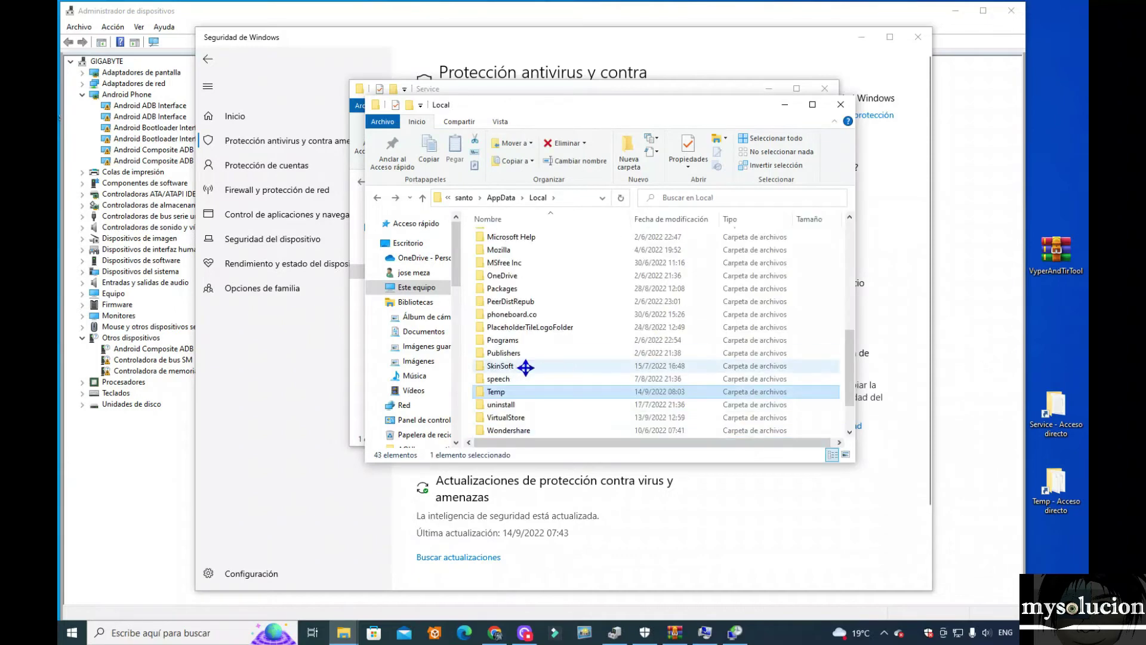
{"action": "right_click", "coordinate": [503, 393]}
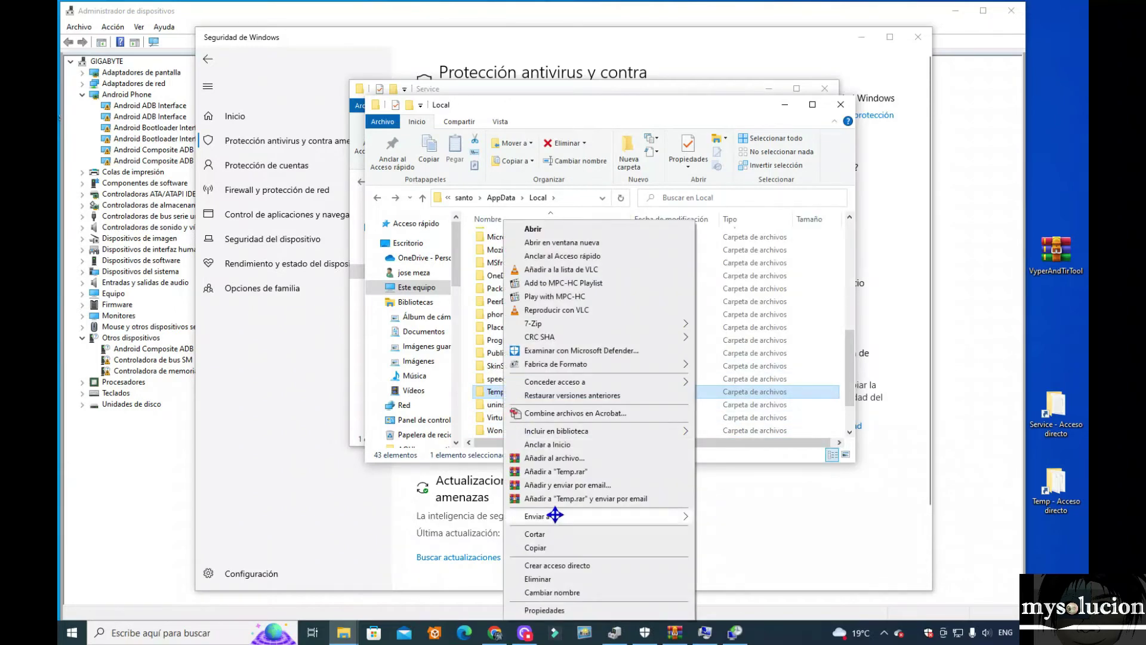
{"action": "mouse_move", "coordinate": [597, 516]}
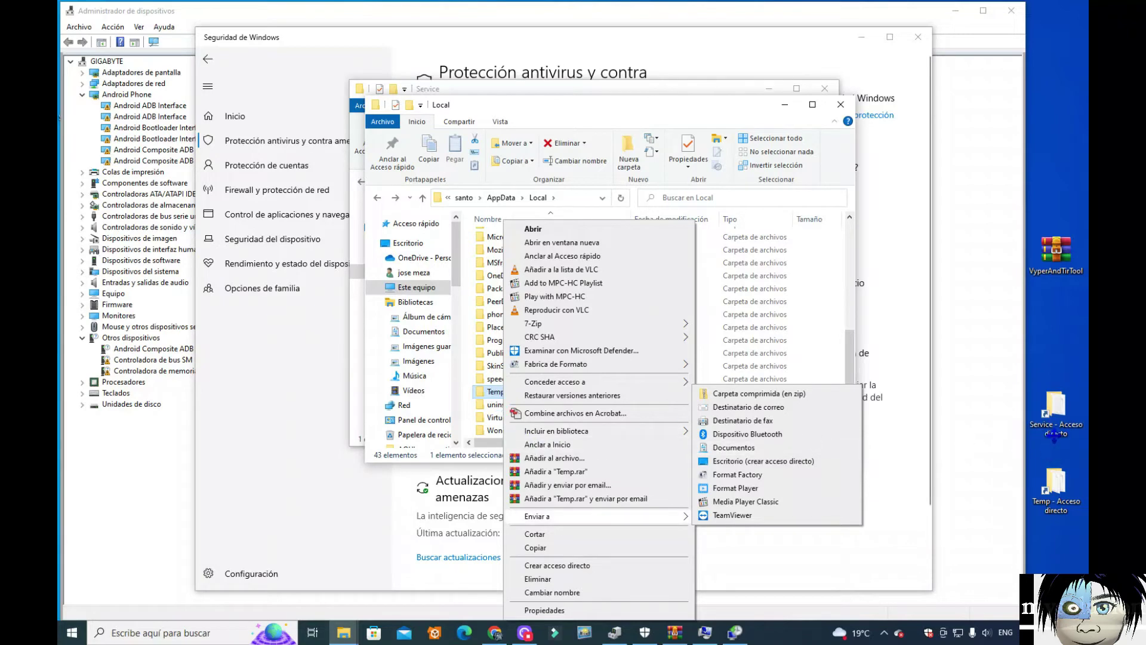
{"action": "left_click", "coordinate": [1060, 343]}
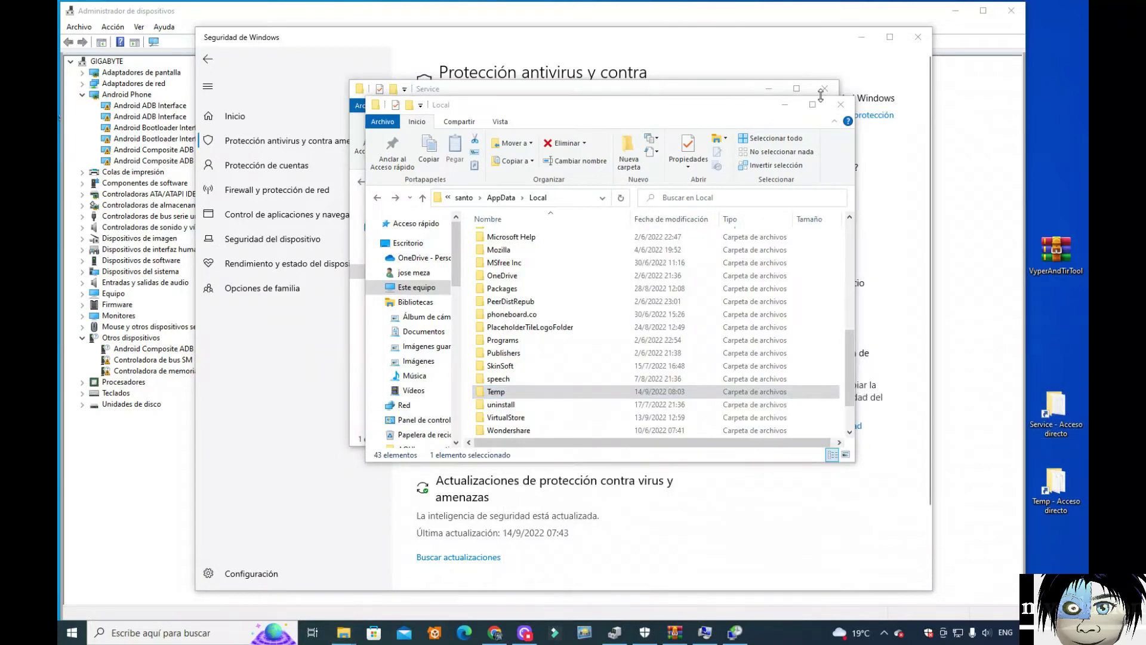
{"action": "left_click", "coordinate": [841, 104]}
{"action": "left_click", "coordinate": [824, 88]}
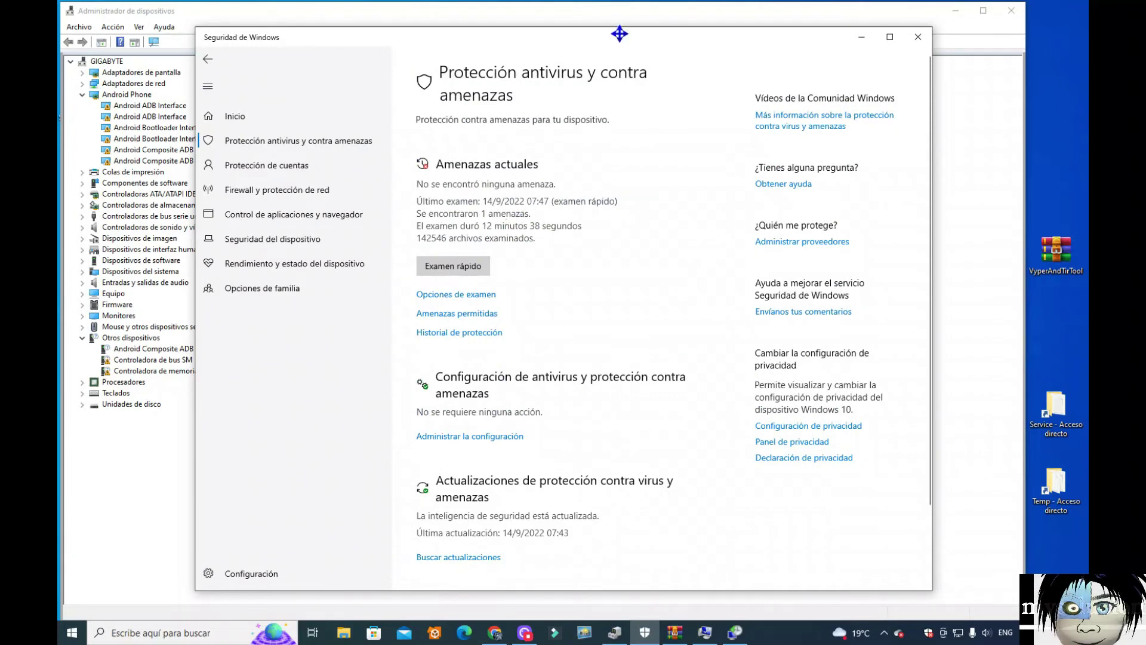
Reposition the Seguridad de Windows window, start an Examen rápido, and look over the virus protection page
{"action": "left_click_drag", "start_coordinate": [620, 34], "coordinate": [639, 25]}
{"action": "left_click", "coordinate": [491, 253]}
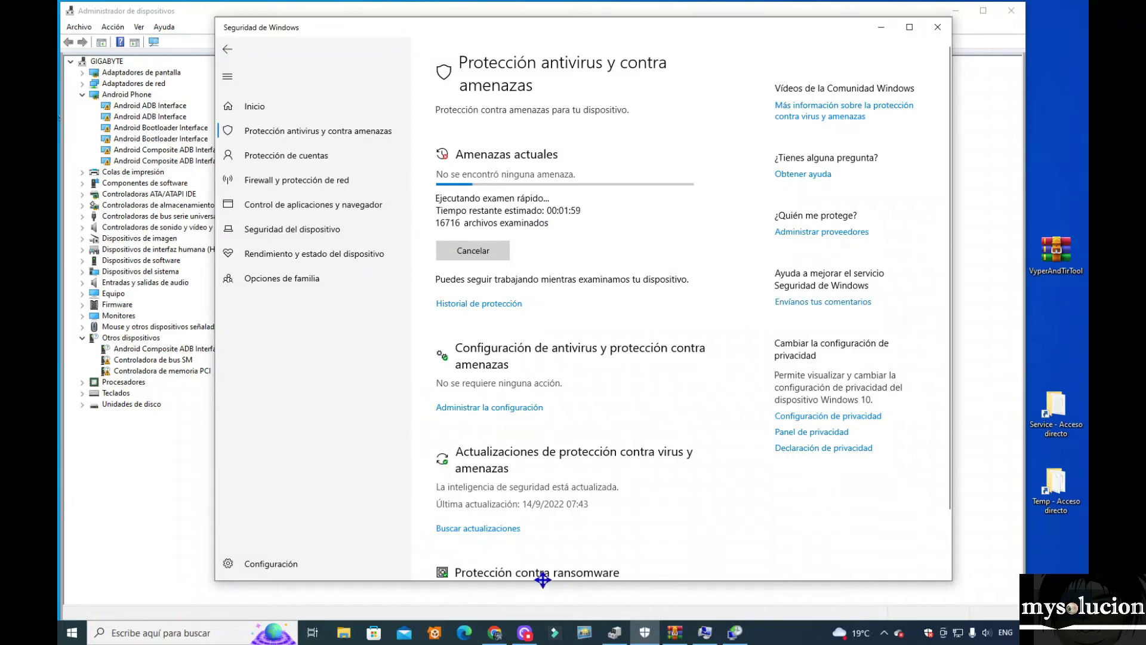
{"action": "scroll", "coordinate": [542, 573], "scroll_direction": "down", "scroll_amount": 1}
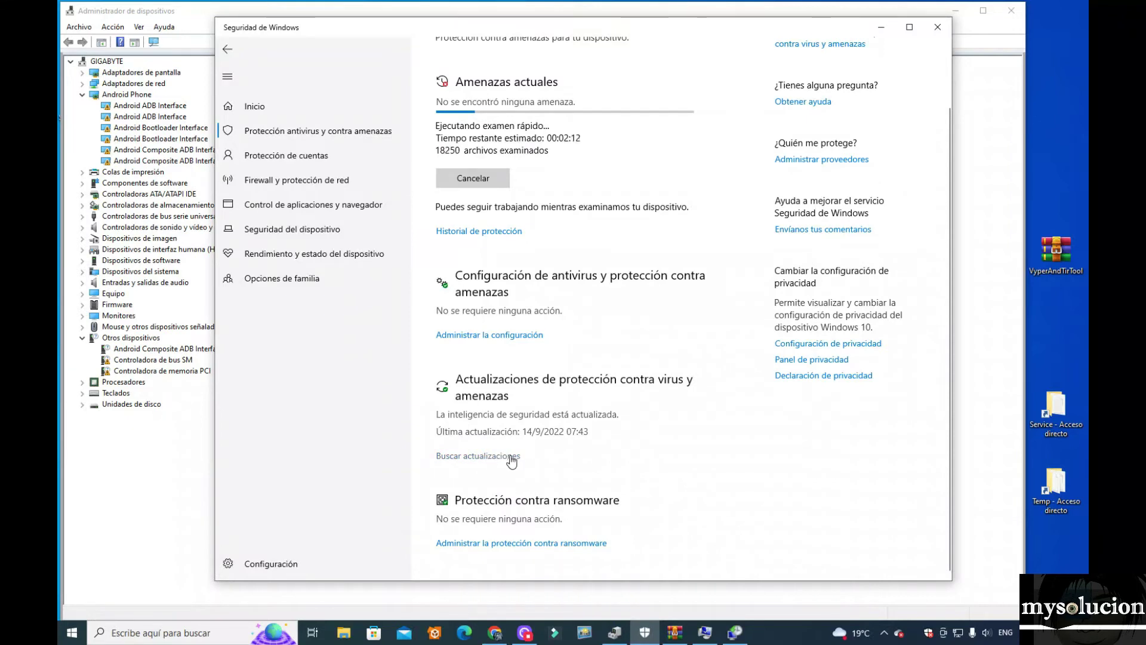
{"action": "scroll", "coordinate": [607, 475], "scroll_direction": "up", "scroll_amount": 1}
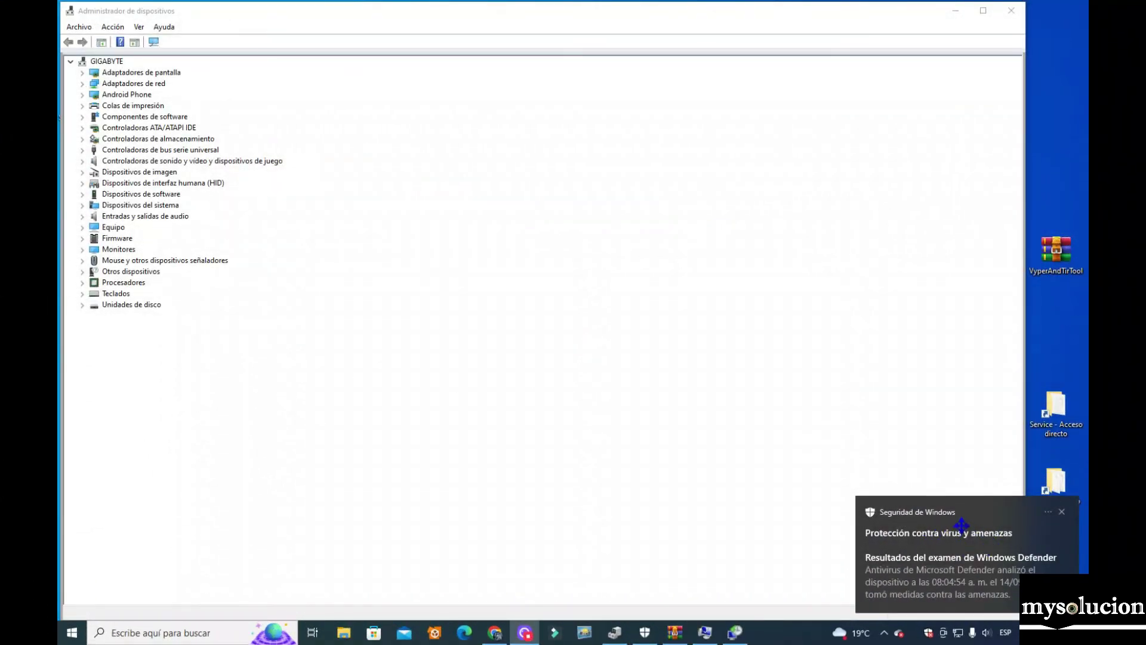
Open the scan results notification to reach Historial de protección and open the detected-threats entry
{"action": "left_click", "coordinate": [968, 558]}
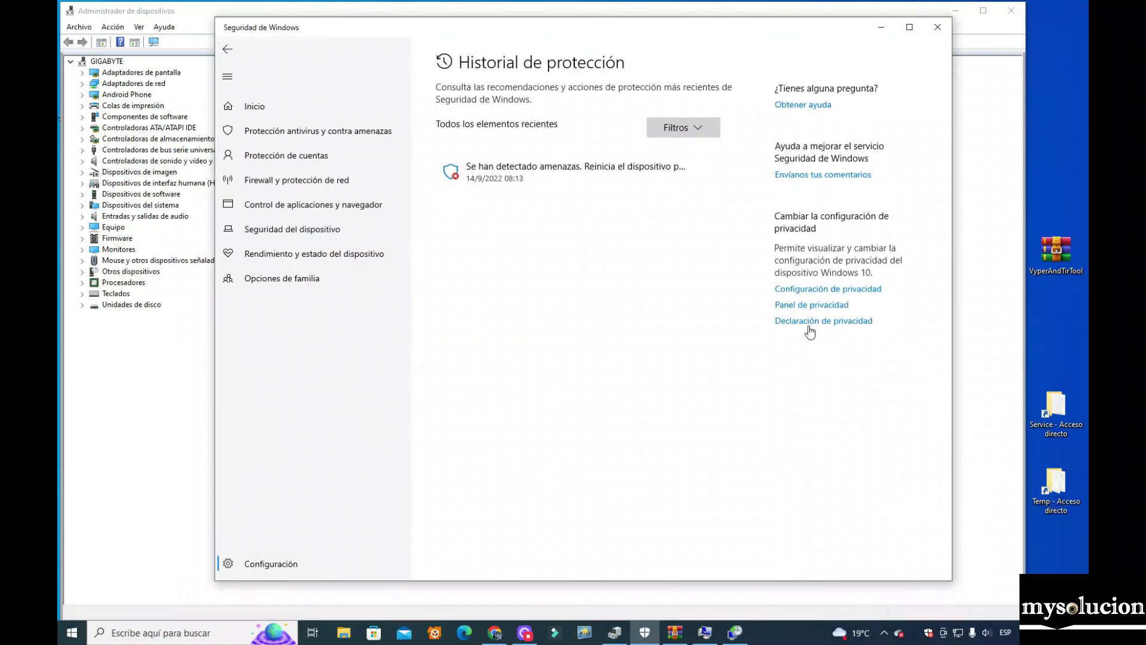
{"action": "left_click", "coordinate": [710, 172]}
{"action": "left_click", "coordinate": [712, 215]}
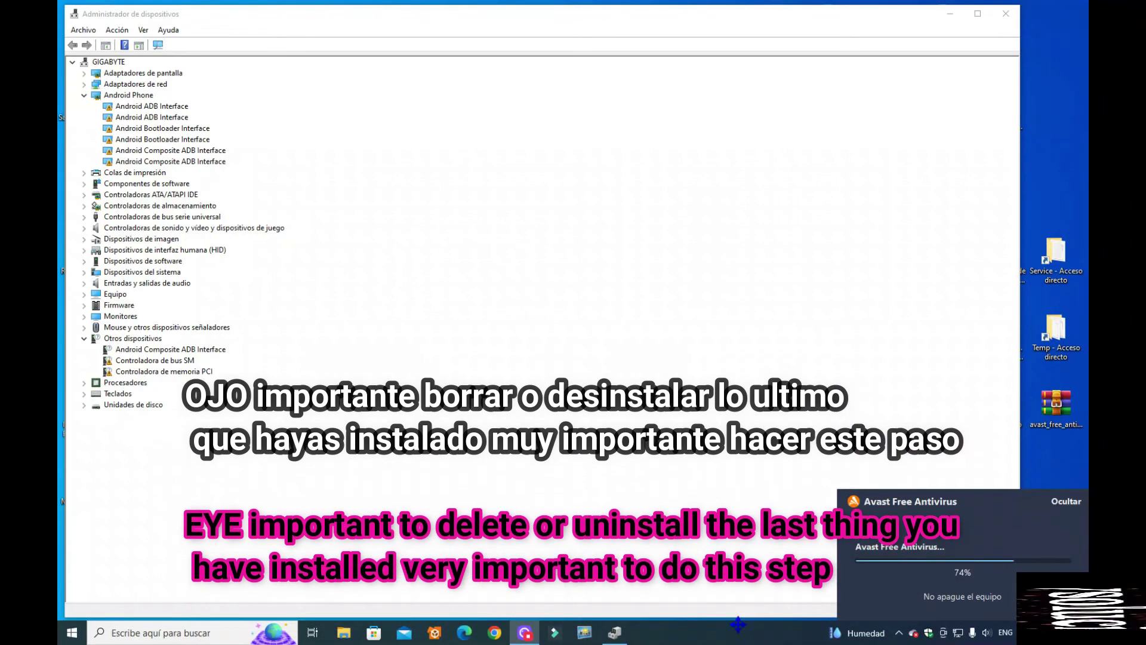
Collapse the Android Phone and Otros dispositivos categories in Administrador de dispositivos
{"action": "left_click", "coordinate": [87, 94]}
{"action": "left_click", "coordinate": [85, 272]}
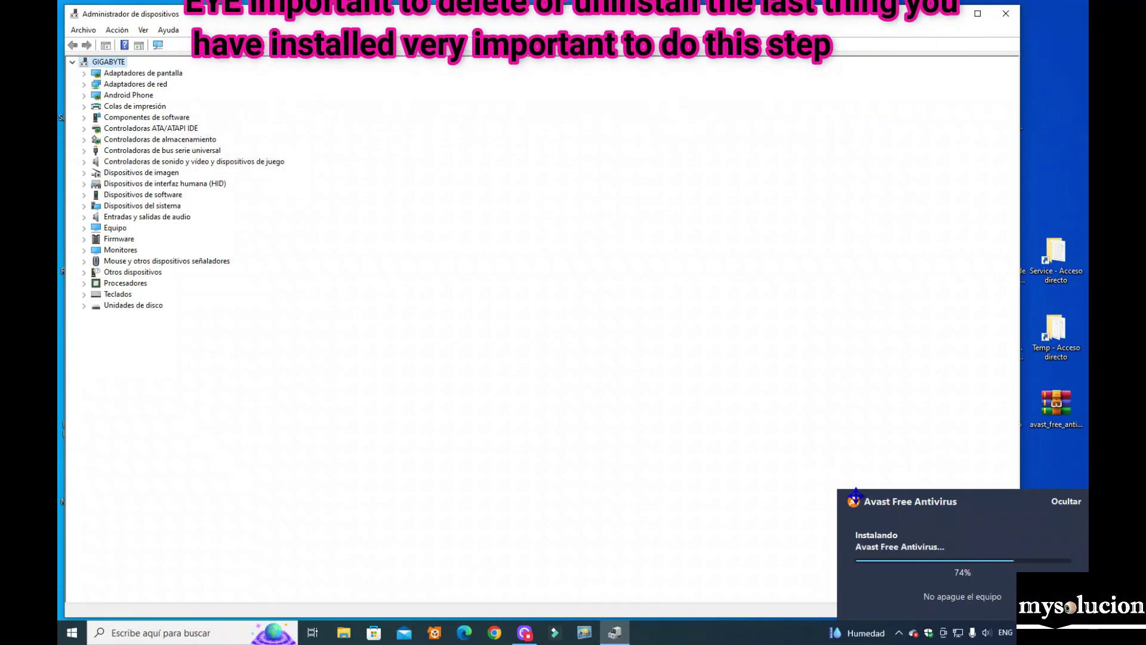
Open the Service folder from its desktop shortcut, delete all its contents, and close the folder window
{"action": "double_click", "coordinate": [1055, 254]}
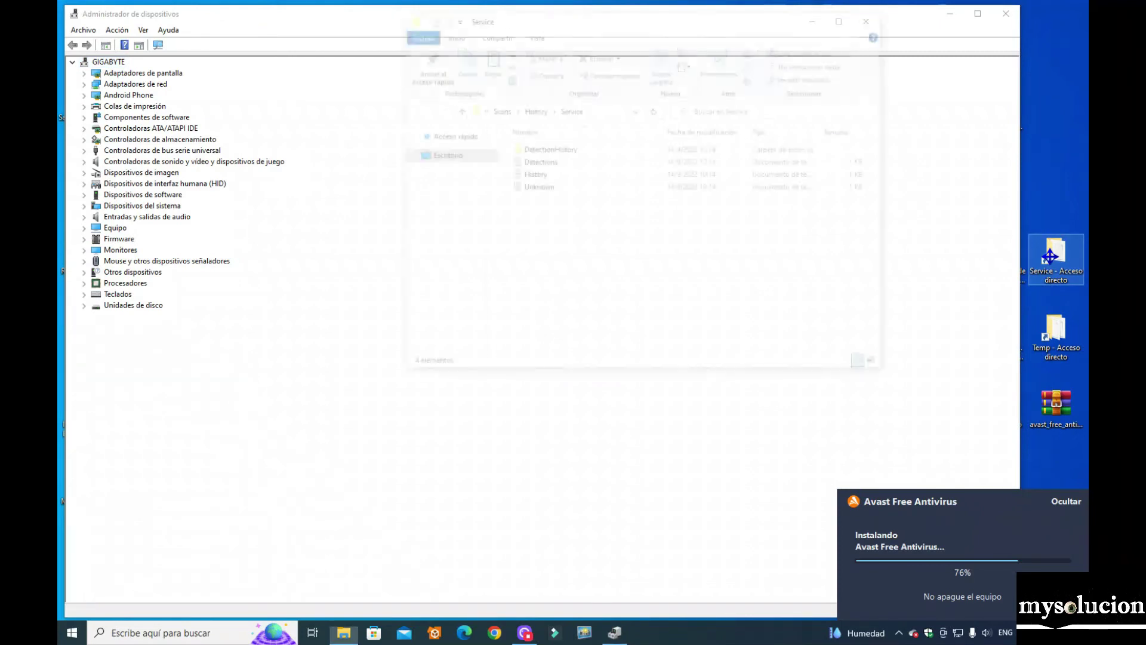
{"action": "left_click_drag", "start_coordinate": [609, 229], "coordinate": [530, 149]}
{"action": "right_click", "coordinate": [530, 150]}
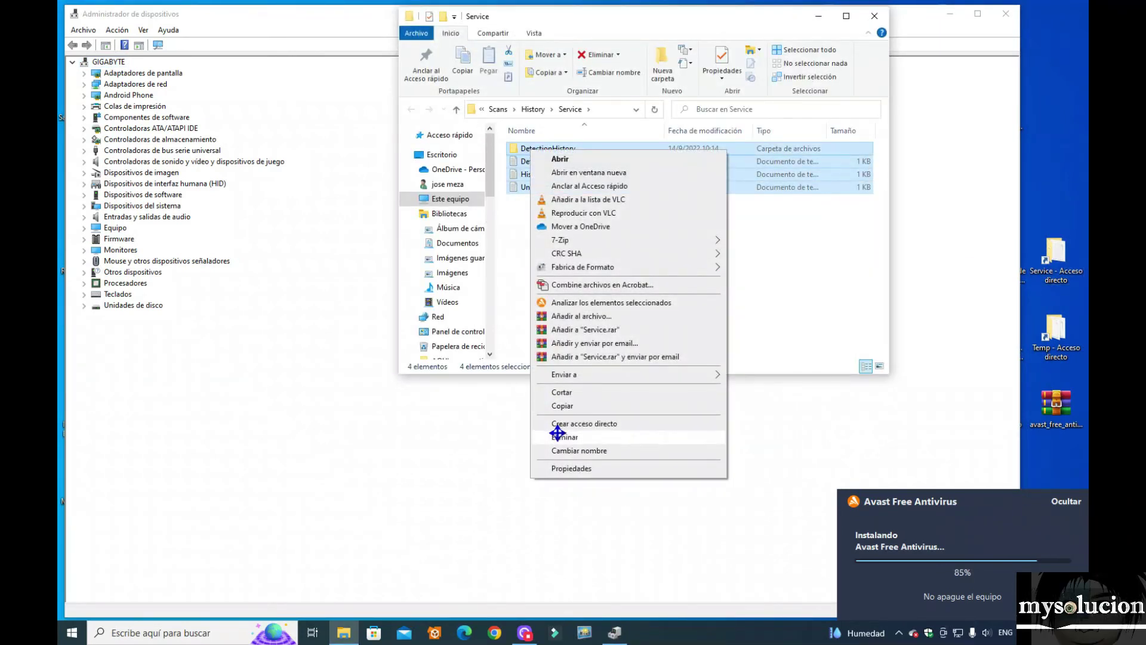
{"action": "left_click", "coordinate": [559, 437]}
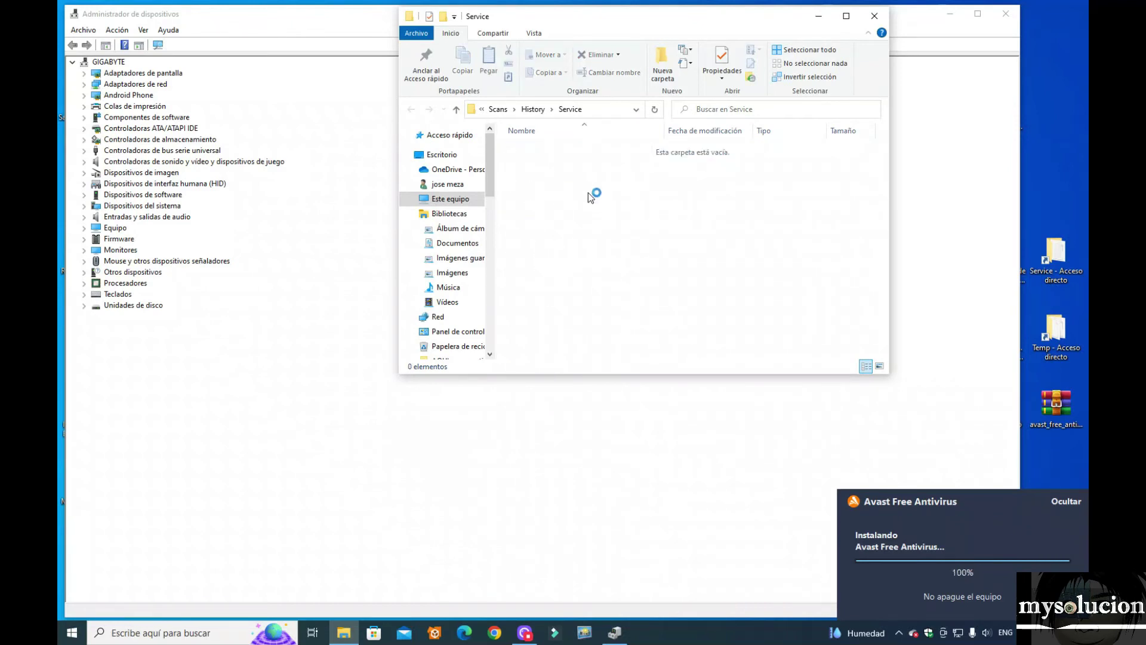
{"action": "left_click", "coordinate": [874, 16]}
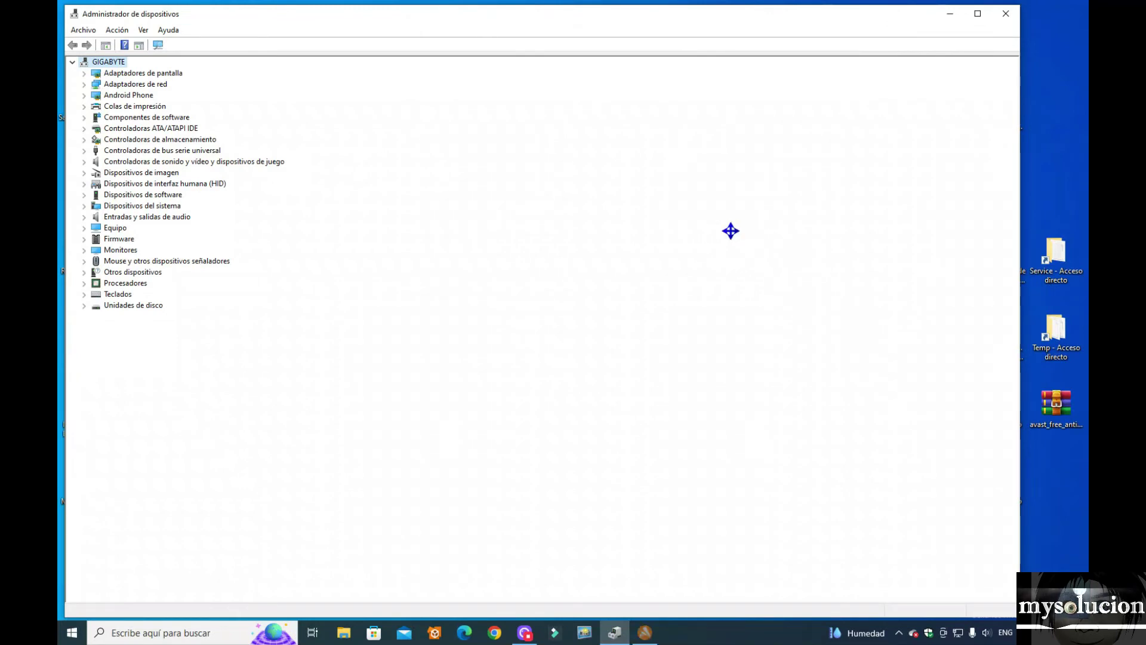
Open the Temp folder from its desktop shortcut, delete all its contents while skipping every file in use, and close the folder
{"action": "double_click", "coordinate": [1055, 330]}
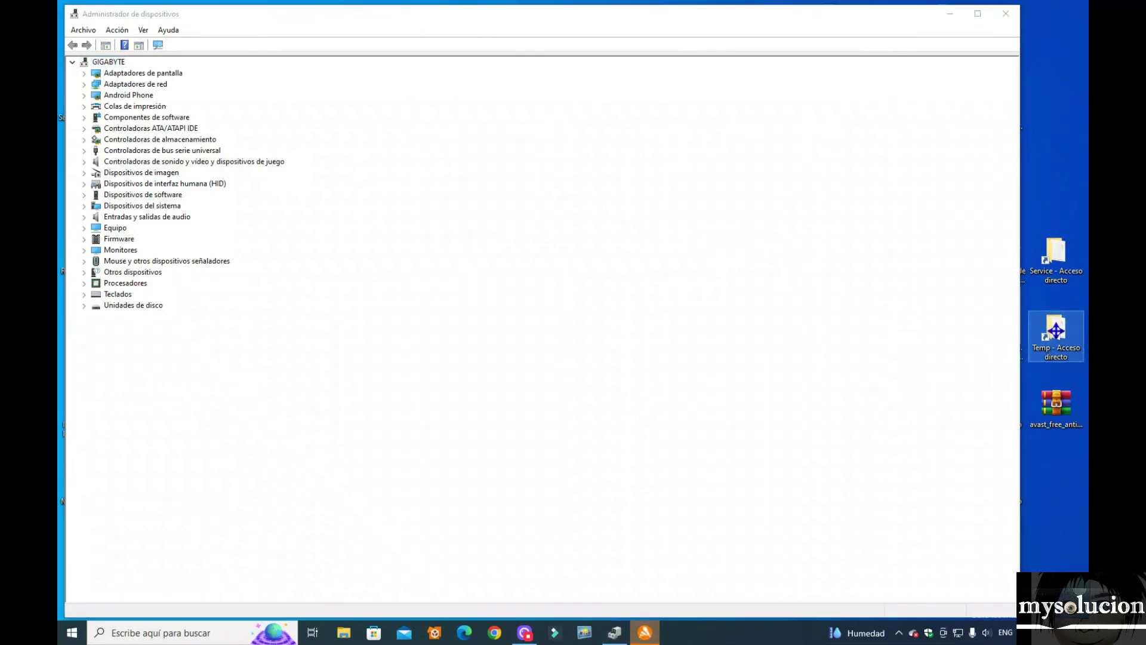
{"action": "left_click_drag", "start_coordinate": [616, 315], "coordinate": [527, 133]}
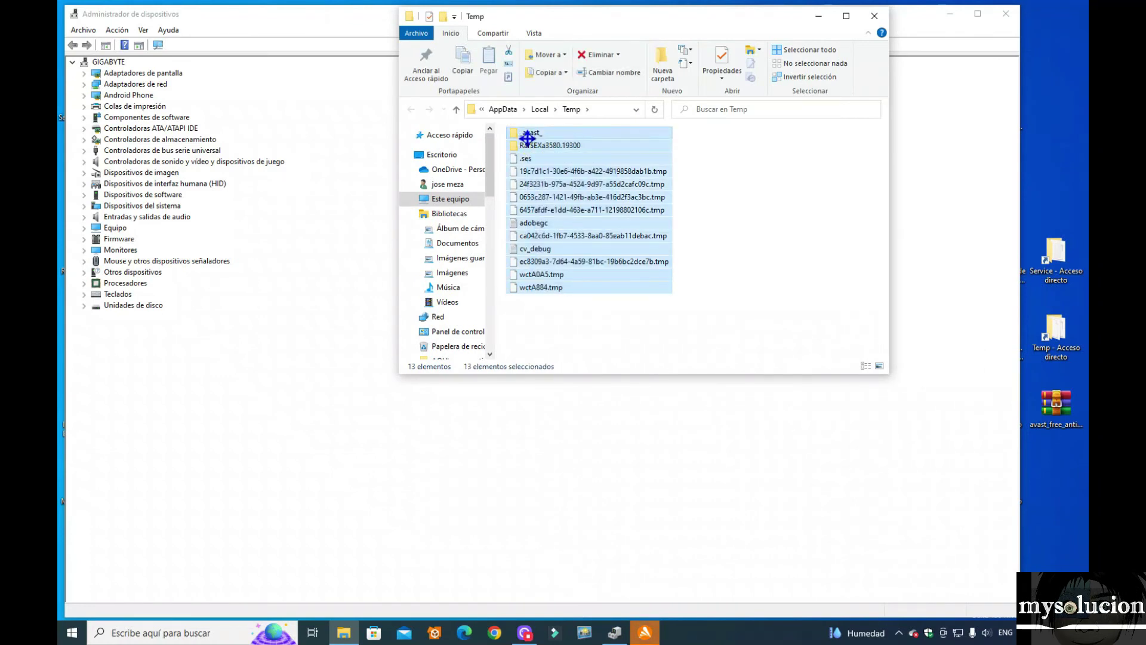
{"action": "right_click", "coordinate": [527, 138]}
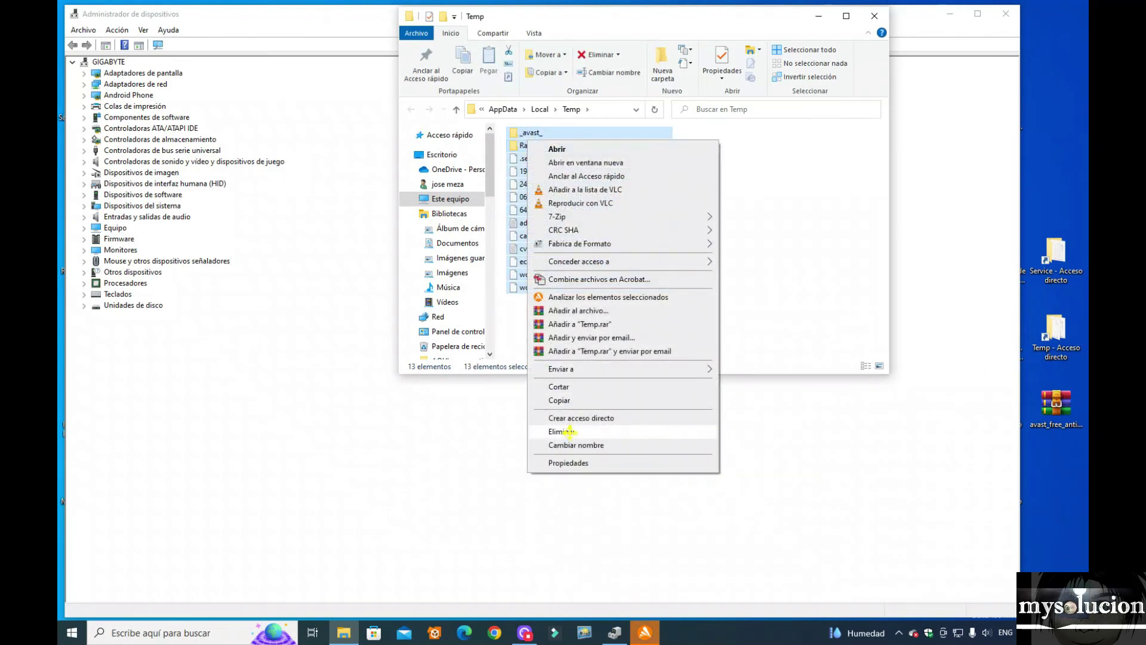
{"action": "left_click", "coordinate": [569, 431]}
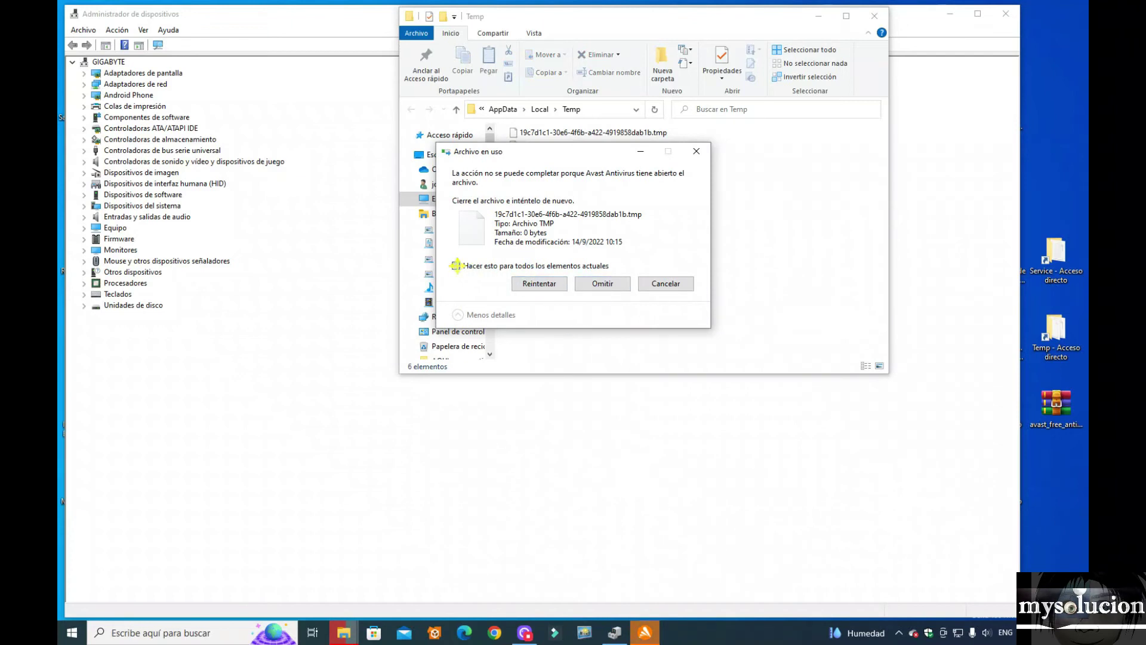
{"action": "left_click", "coordinate": [457, 265]}
{"action": "left_click", "coordinate": [603, 283]}
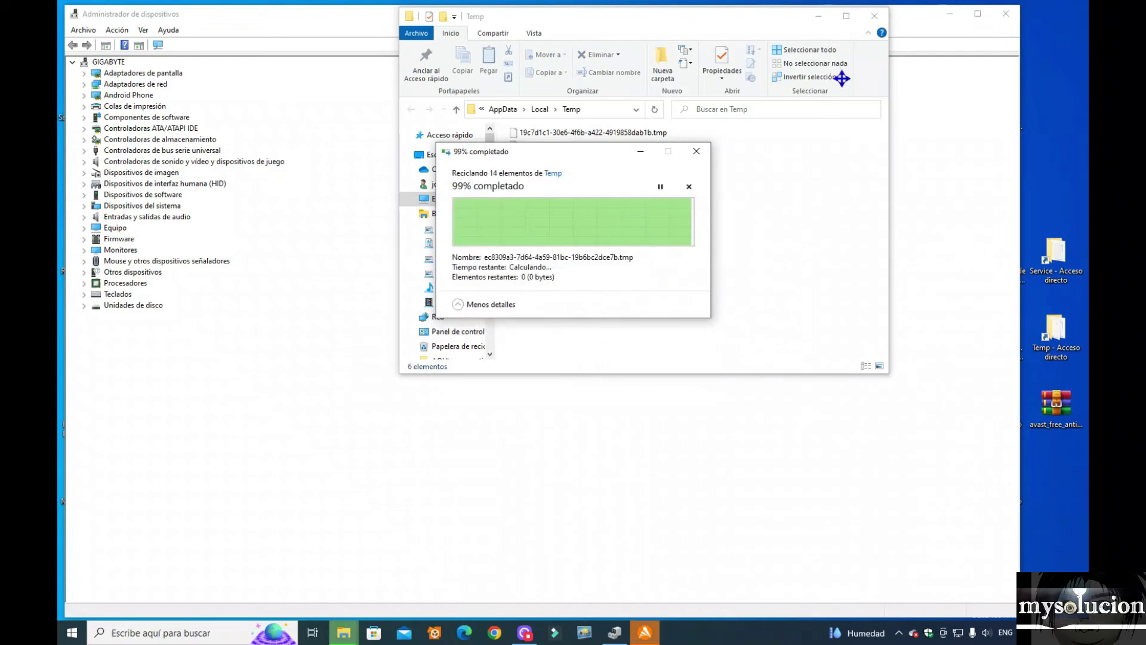
{"action": "left_click", "coordinate": [874, 16]}
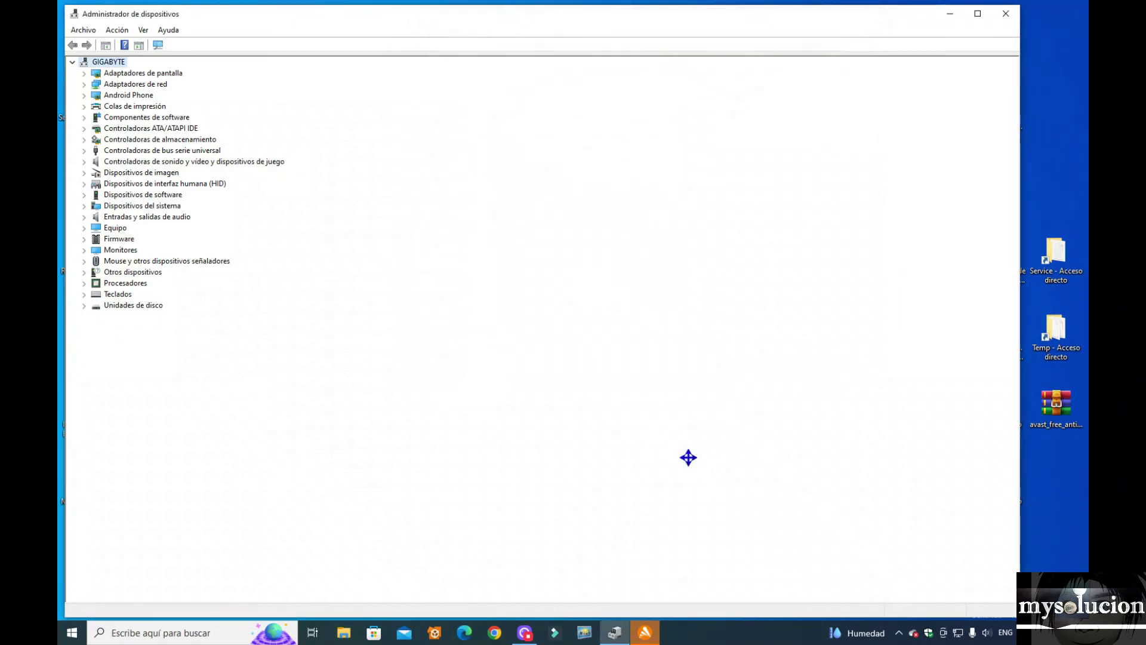
Switch to Avast Free Antivirus, go through the welcome pages keeping the free version, and run the first scan
{"action": "left_click", "coordinate": [638, 630]}
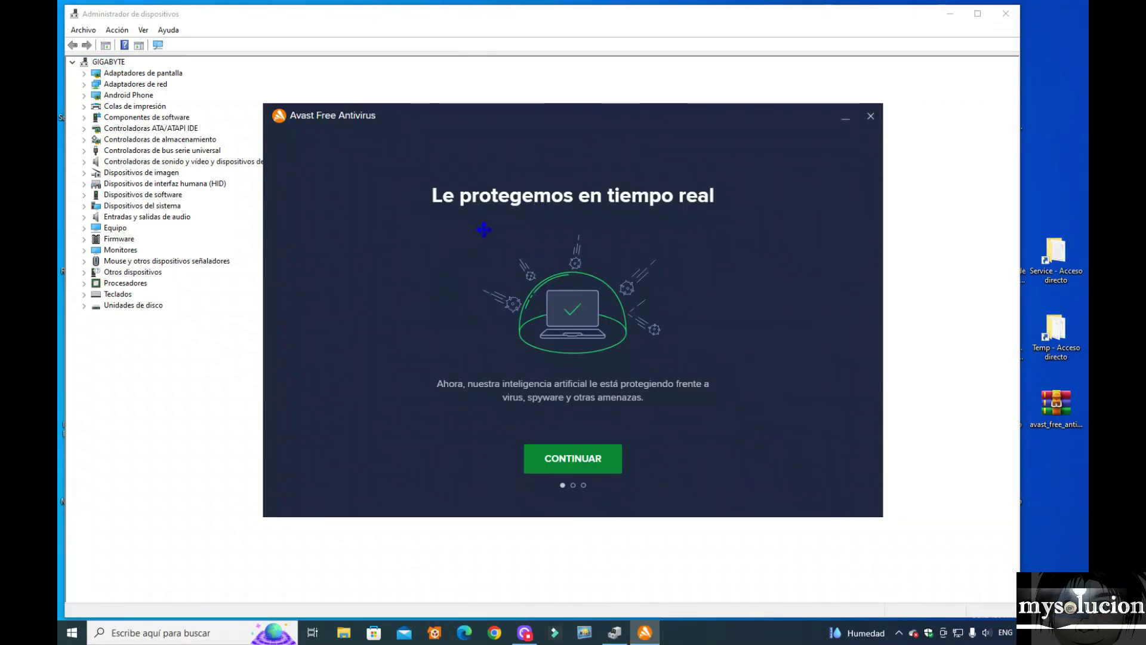
{"action": "left_click", "coordinate": [565, 469]}
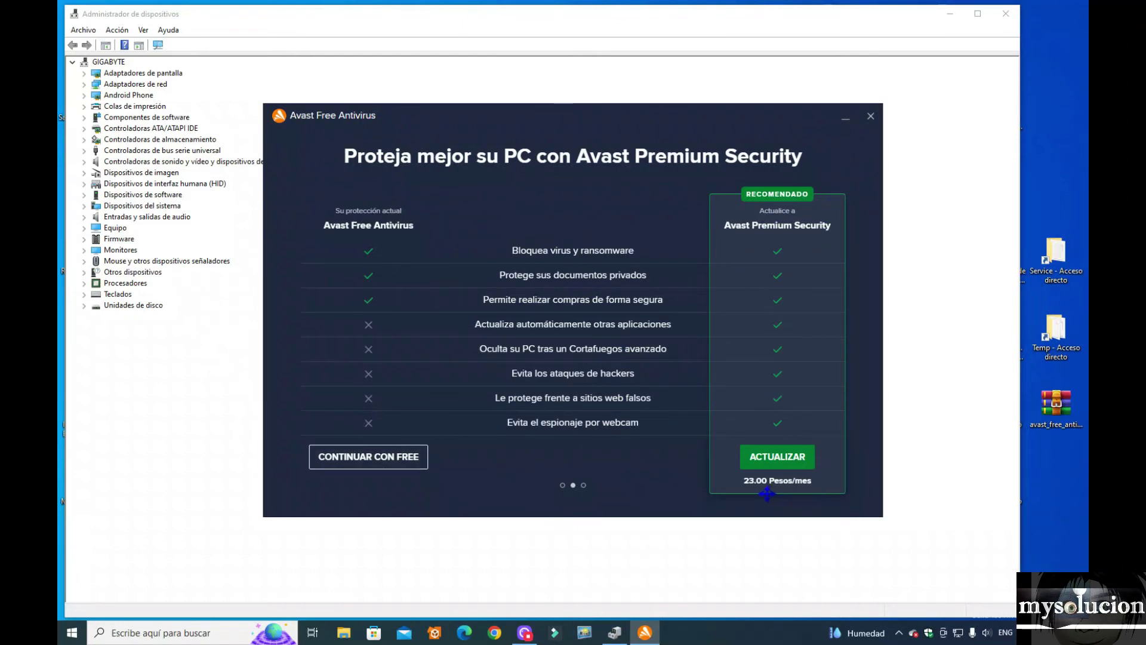
{"action": "left_click", "coordinate": [402, 460]}
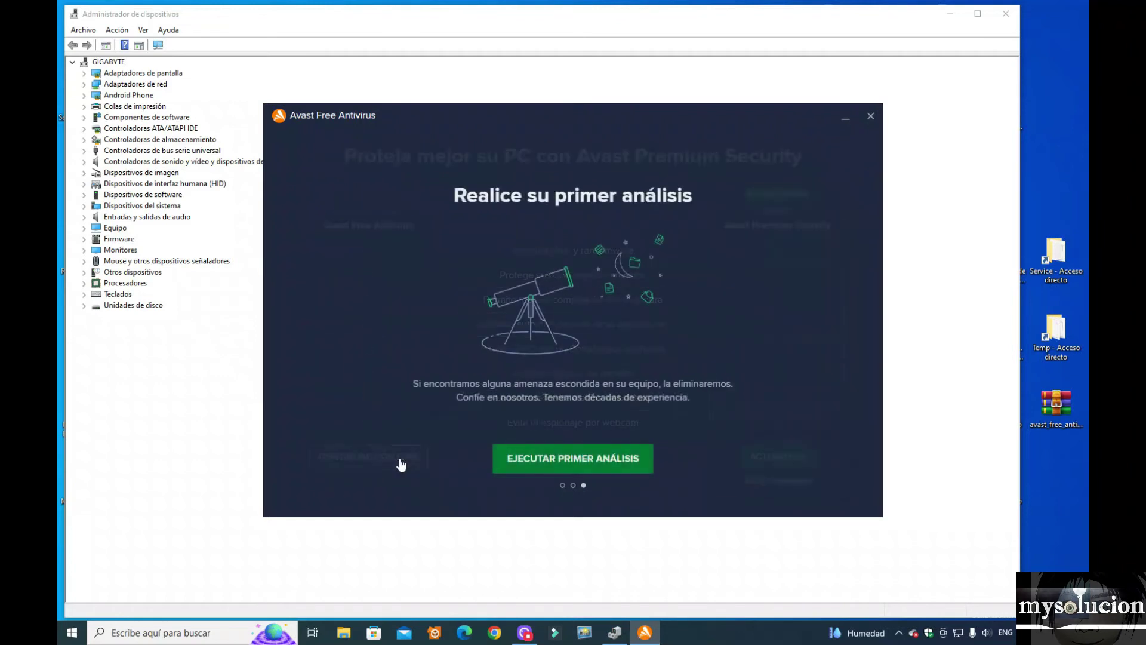
{"action": "left_click", "coordinate": [585, 468]}
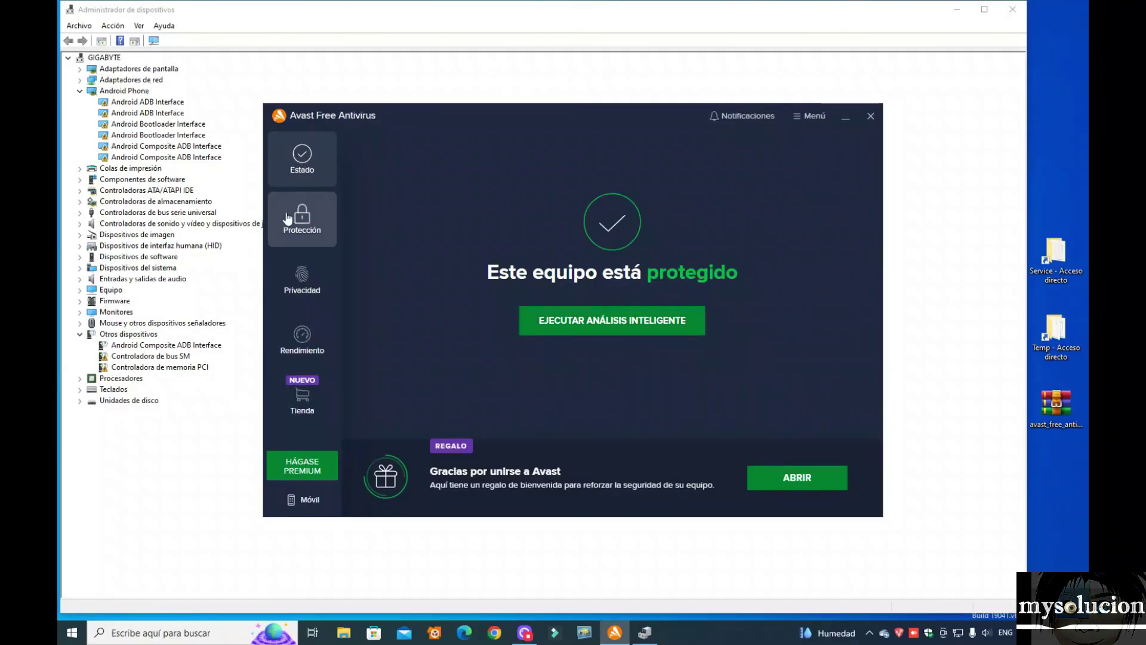
View the Escudos básicos protection page, return to Estado, and start an Análisis inteligente
{"action": "left_click", "coordinate": [304, 225]}
{"action": "left_click", "coordinate": [498, 257]}
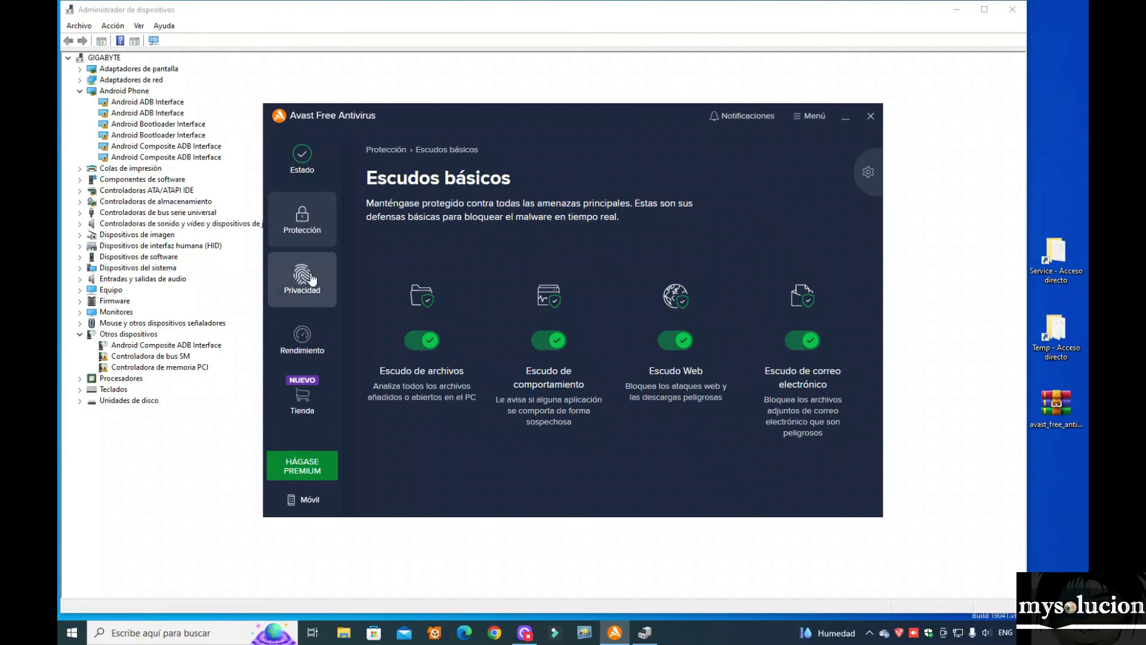
{"action": "left_click", "coordinate": [301, 158]}
{"action": "left_click", "coordinate": [567, 320]}
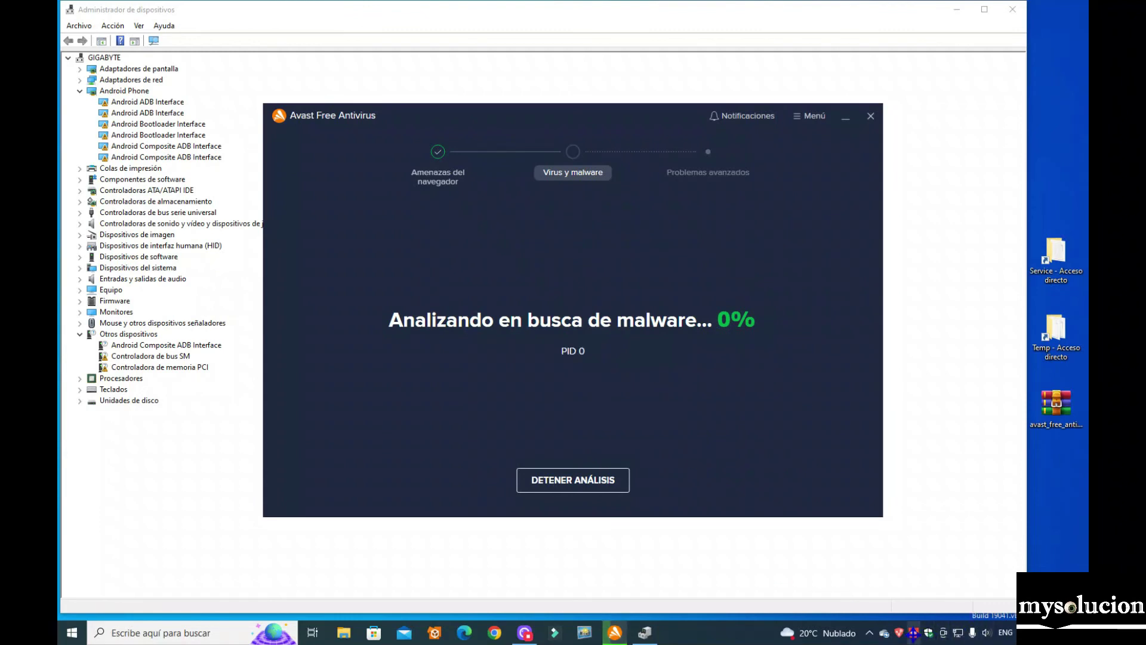
Dismiss the Microsoft OneDrive sign-in message while the malware scan runs
{"action": "right_click", "coordinate": [912, 632]}
{"action": "left_click", "coordinate": [836, 625]}
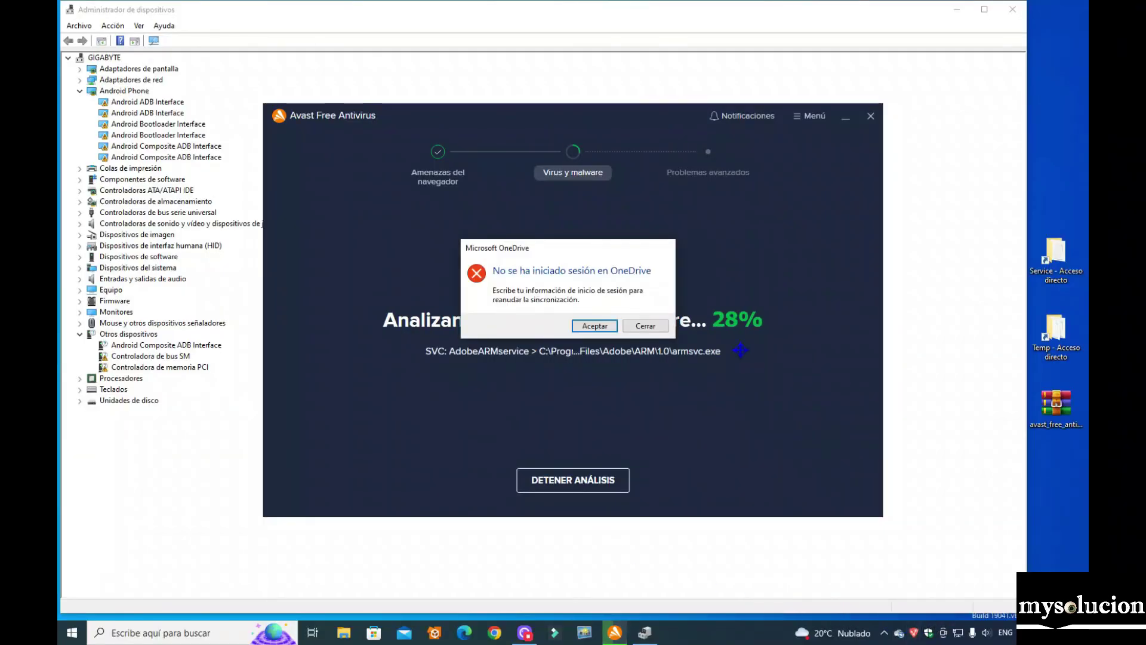
{"action": "left_click", "coordinate": [649, 325]}
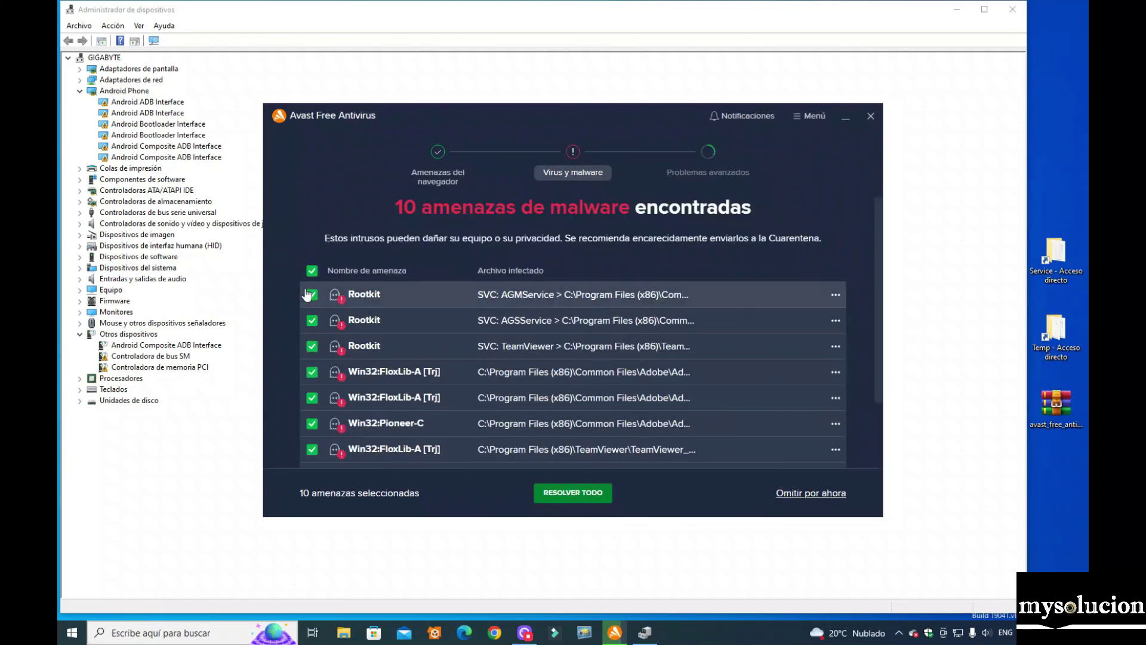
Review the detected malware threats, resolve all of them, and continue to the advanced problems stage
{"action": "scroll", "coordinate": [636, 294], "scroll_direction": "down", "scroll_amount": 3}
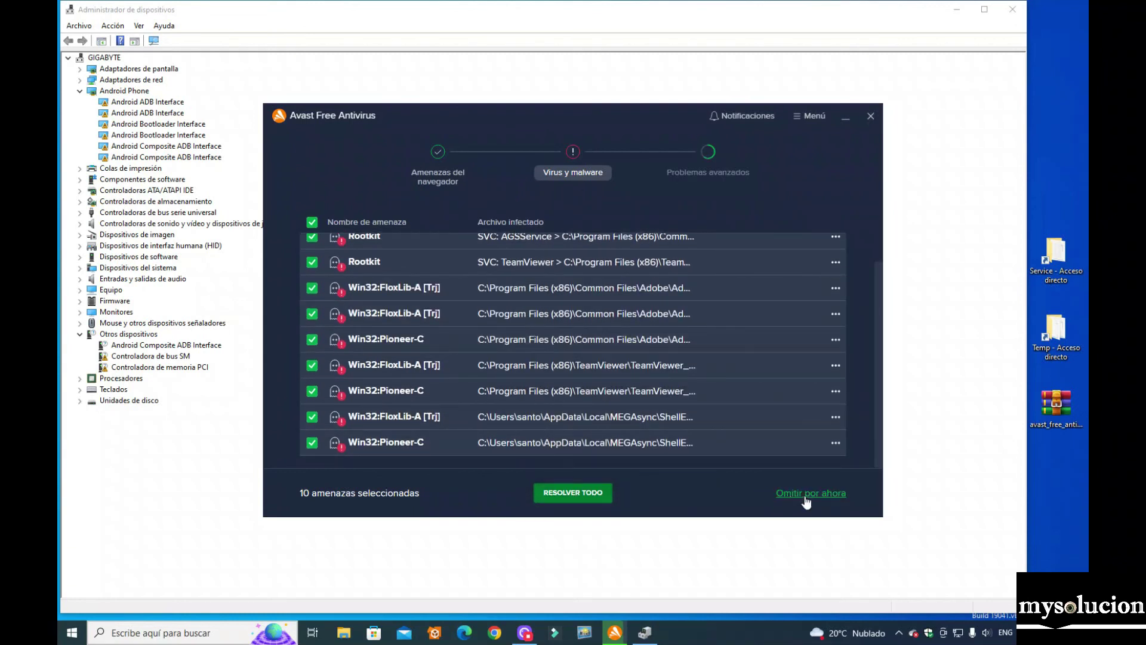
{"action": "left_click", "coordinate": [573, 493]}
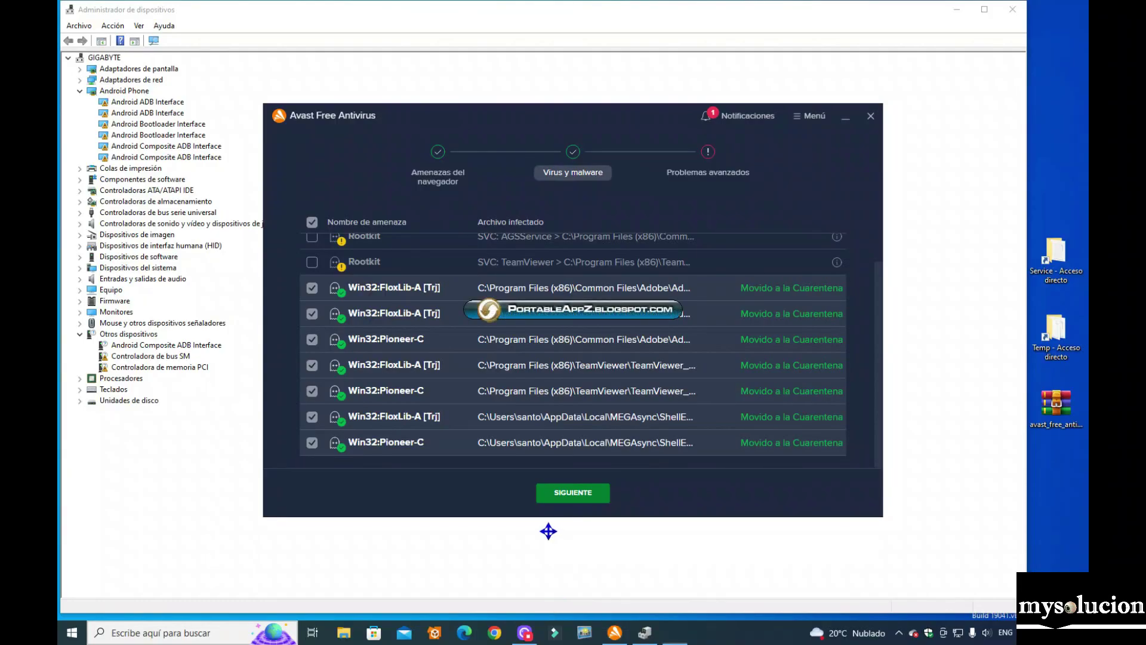
{"action": "left_click", "coordinate": [469, 495]}
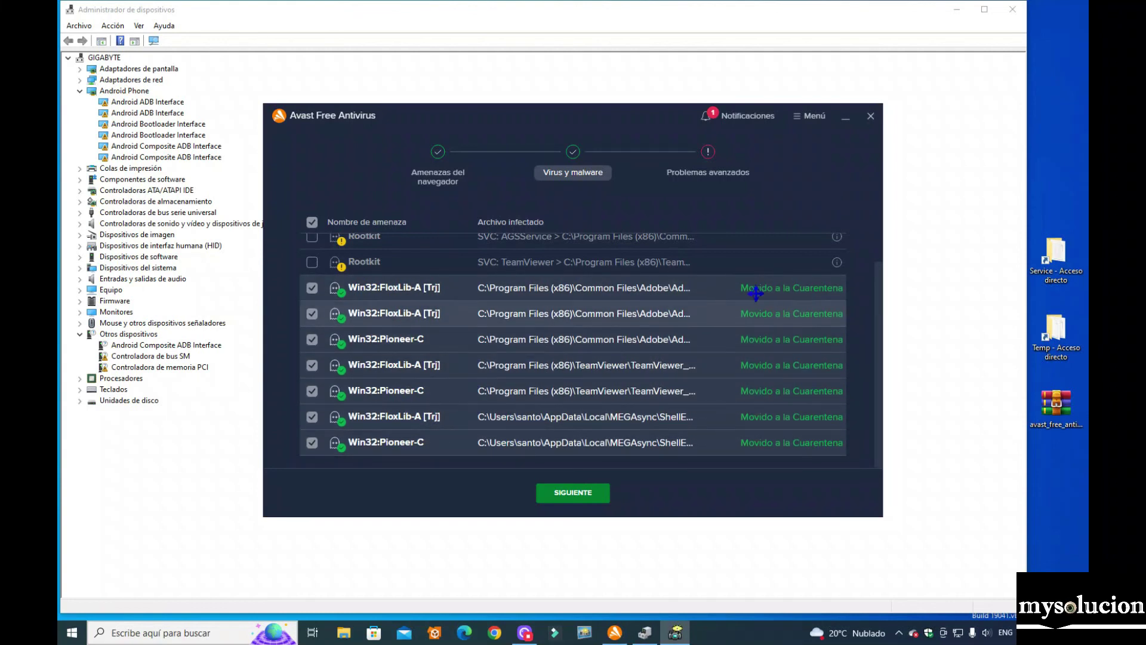
{"action": "left_click", "coordinate": [571, 501]}
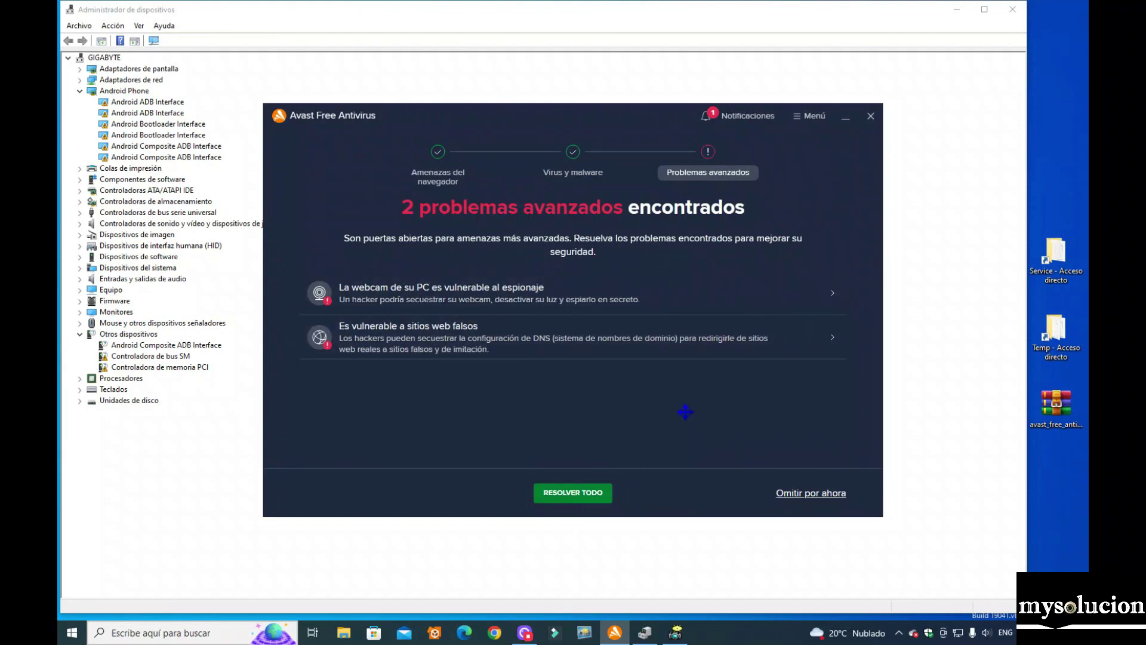
Skip the advanced problems, finish the scan, and decline the Avast Secure Browser installation
{"action": "left_click", "coordinate": [798, 493]}
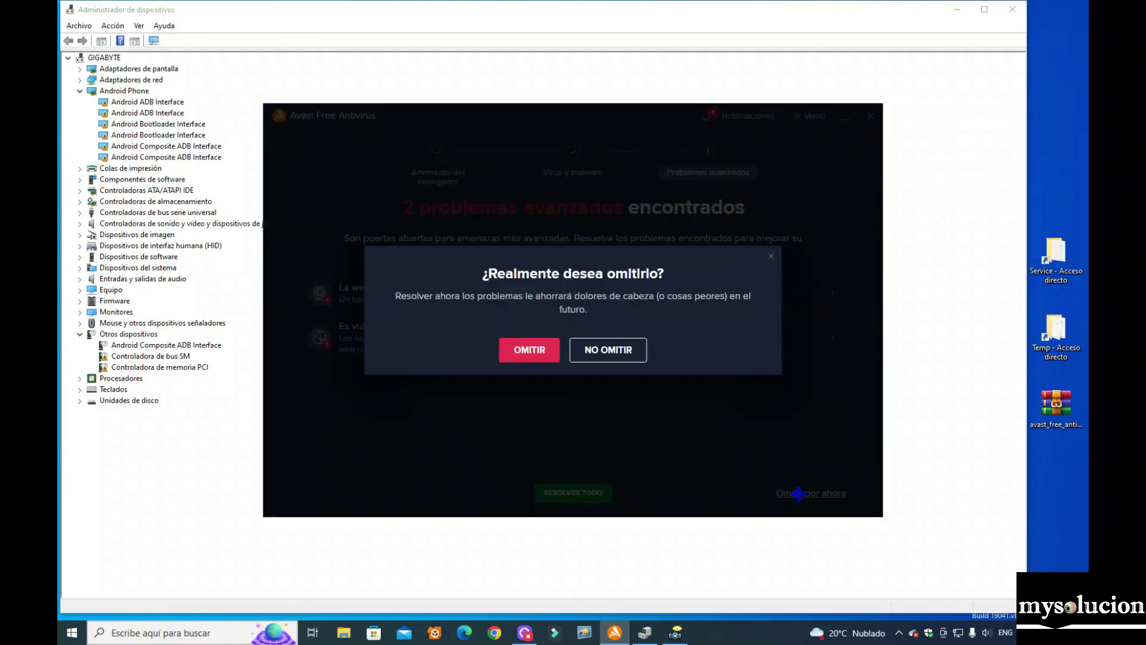
{"action": "left_click", "coordinate": [533, 352]}
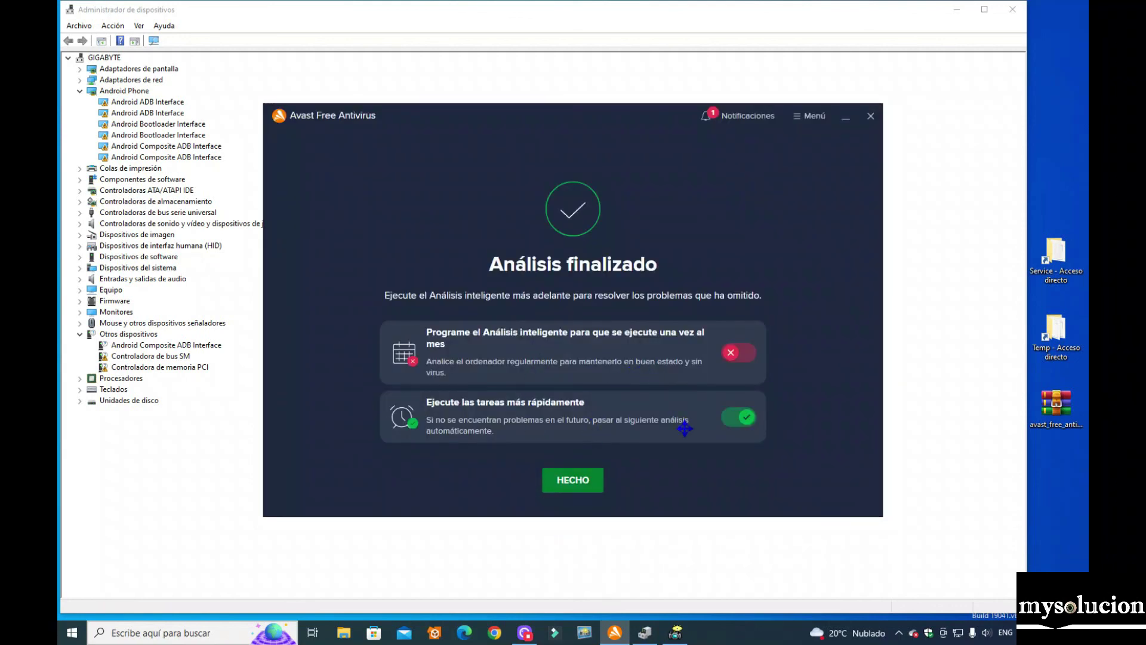
{"action": "left_click", "coordinate": [602, 488]}
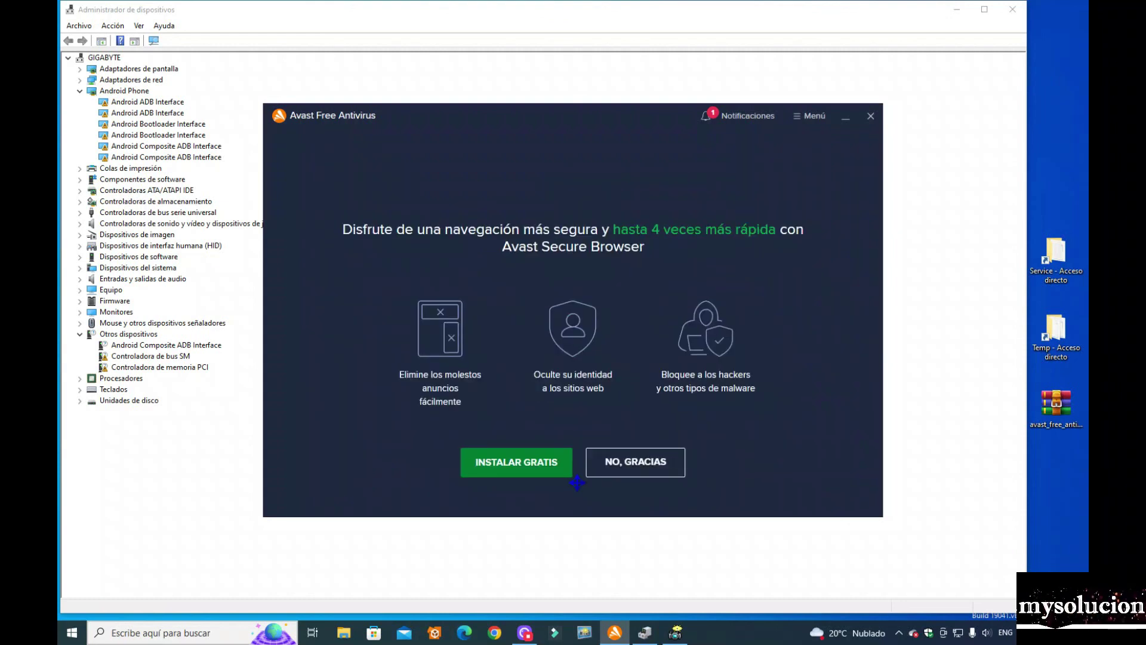
{"action": "left_click", "coordinate": [635, 462]}
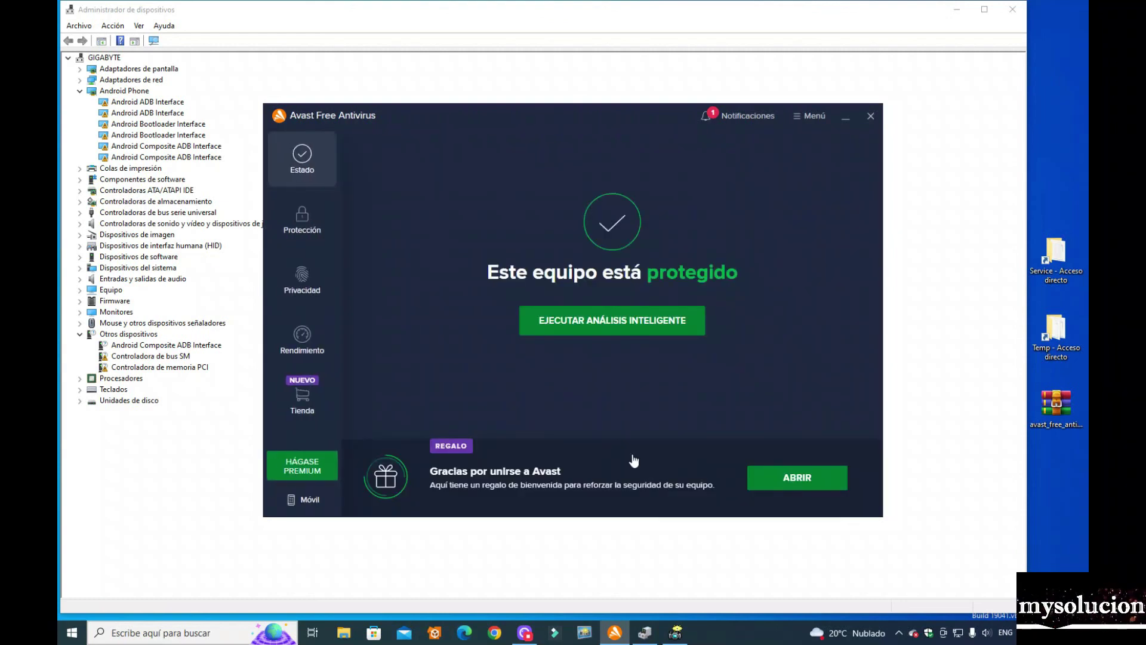
Open Cuarentena under Protección and permanently delete every quarantined Win32:FloxLib-A [Trj] threat
{"action": "left_click", "coordinate": [302, 222]}
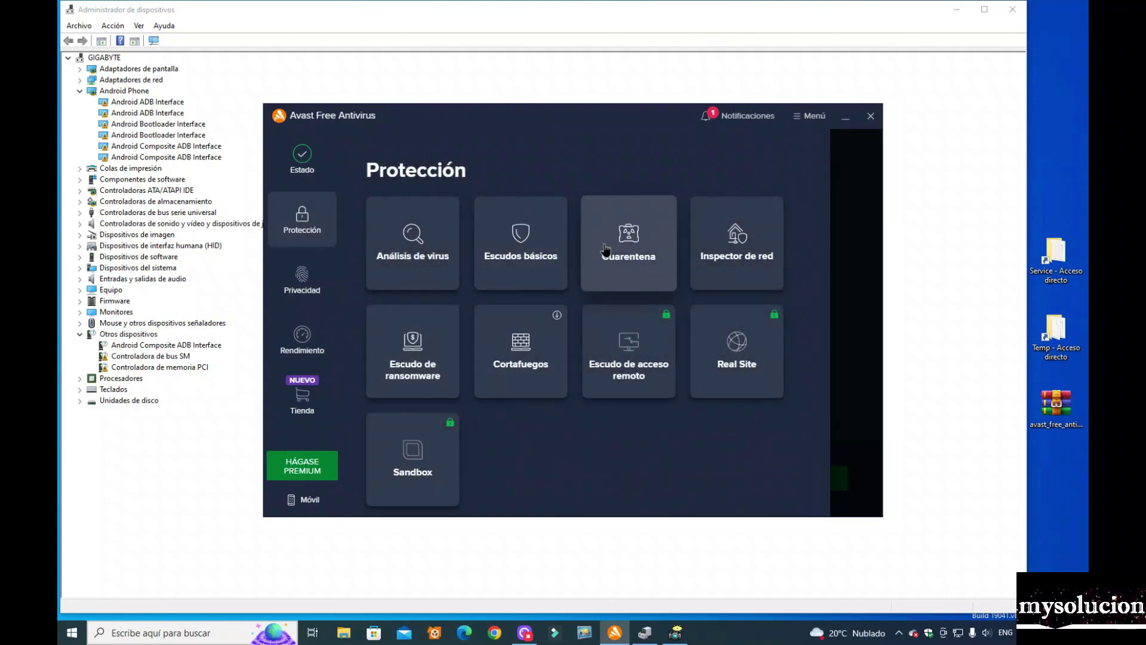
{"action": "left_click", "coordinate": [604, 251]}
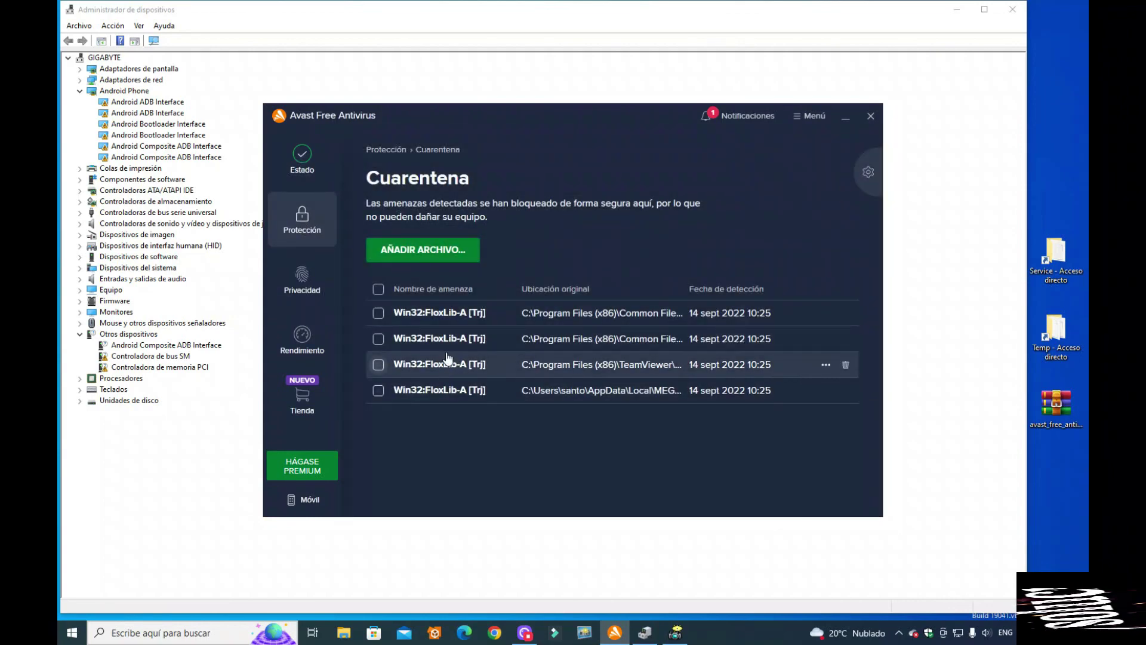
{"action": "left_click", "coordinate": [845, 313]}
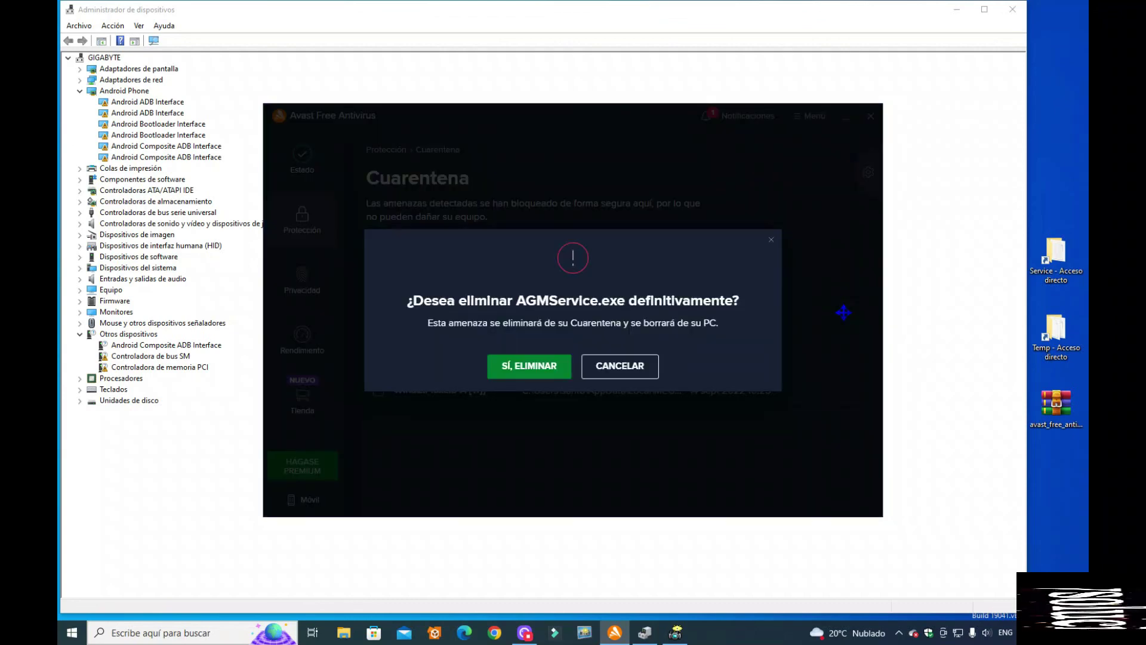
{"action": "left_click", "coordinate": [529, 364]}
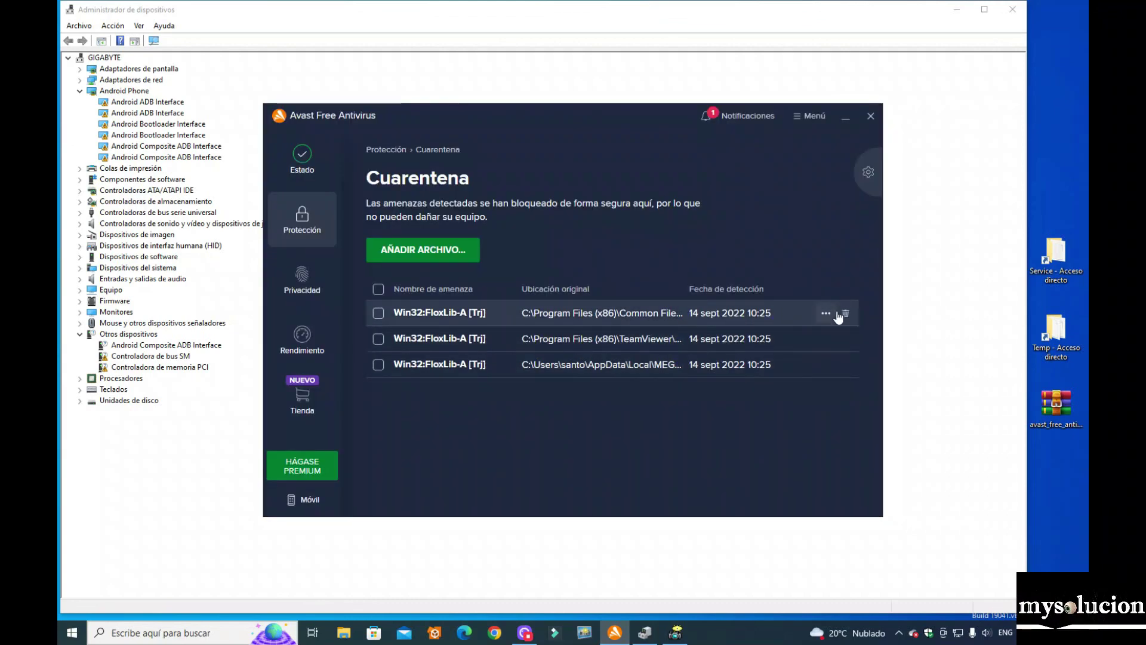
{"action": "left_click", "coordinate": [846, 312]}
{"action": "left_click", "coordinate": [568, 377]}
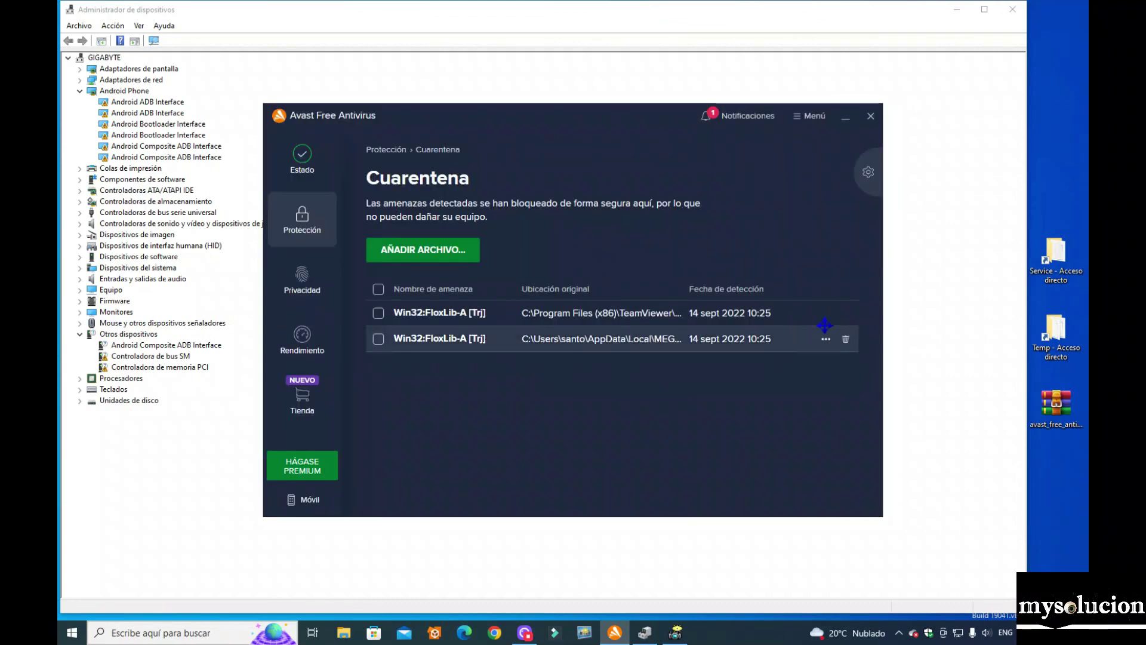
{"action": "left_click", "coordinate": [846, 312]}
{"action": "left_click", "coordinate": [551, 371]}
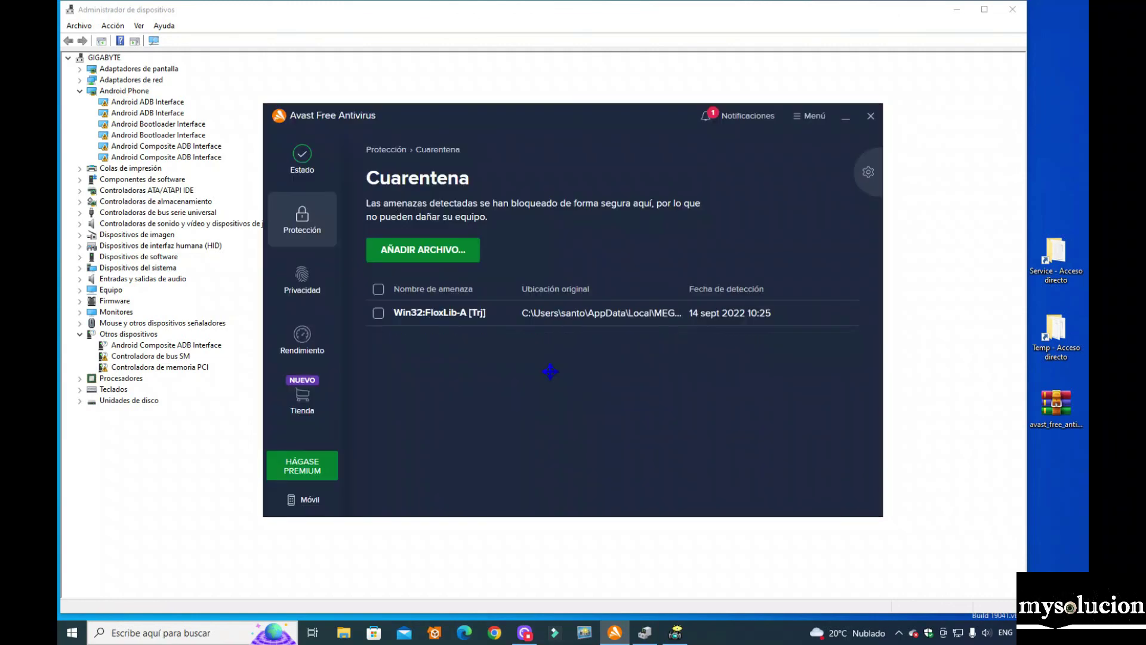
{"action": "left_click", "coordinate": [846, 313]}
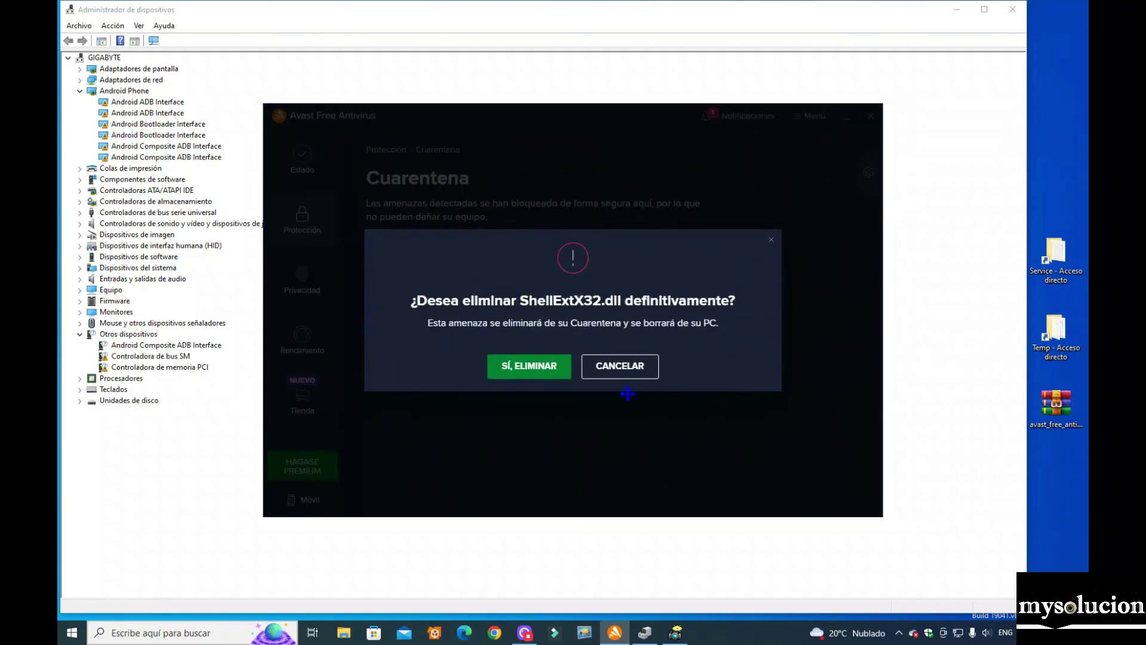
{"action": "left_click", "coordinate": [531, 370]}
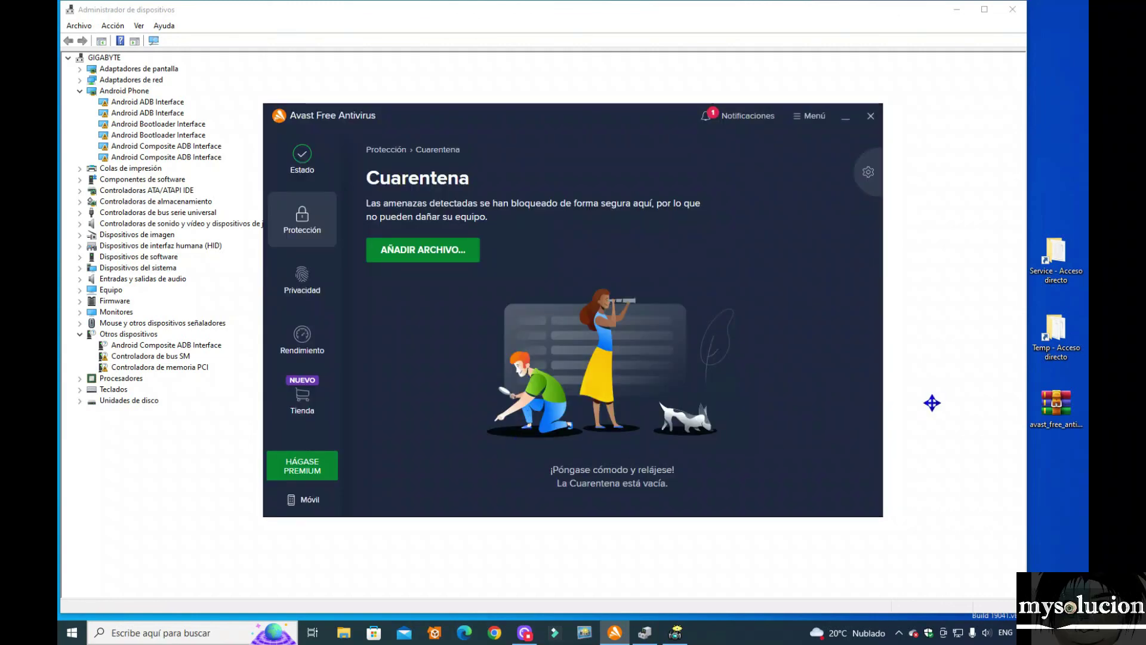
Check the Service folder for remaining items, close it, and reopen Avast's Cuarentena page to check its contents
{"action": "double_click", "coordinate": [1055, 257]}
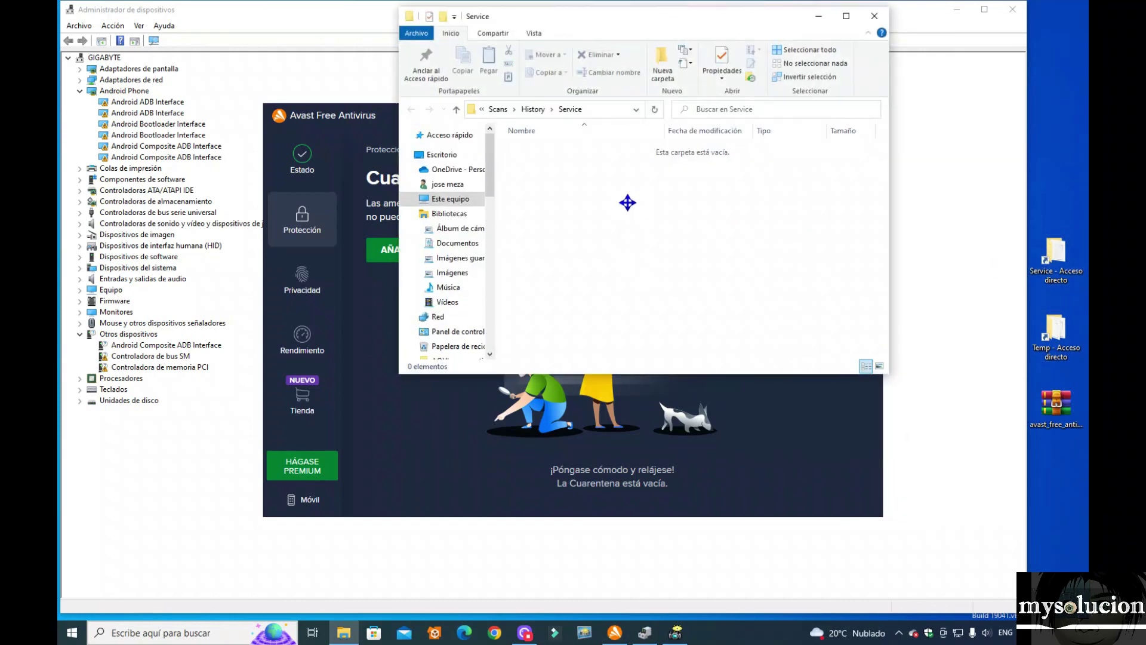
{"action": "left_click", "coordinate": [874, 17]}
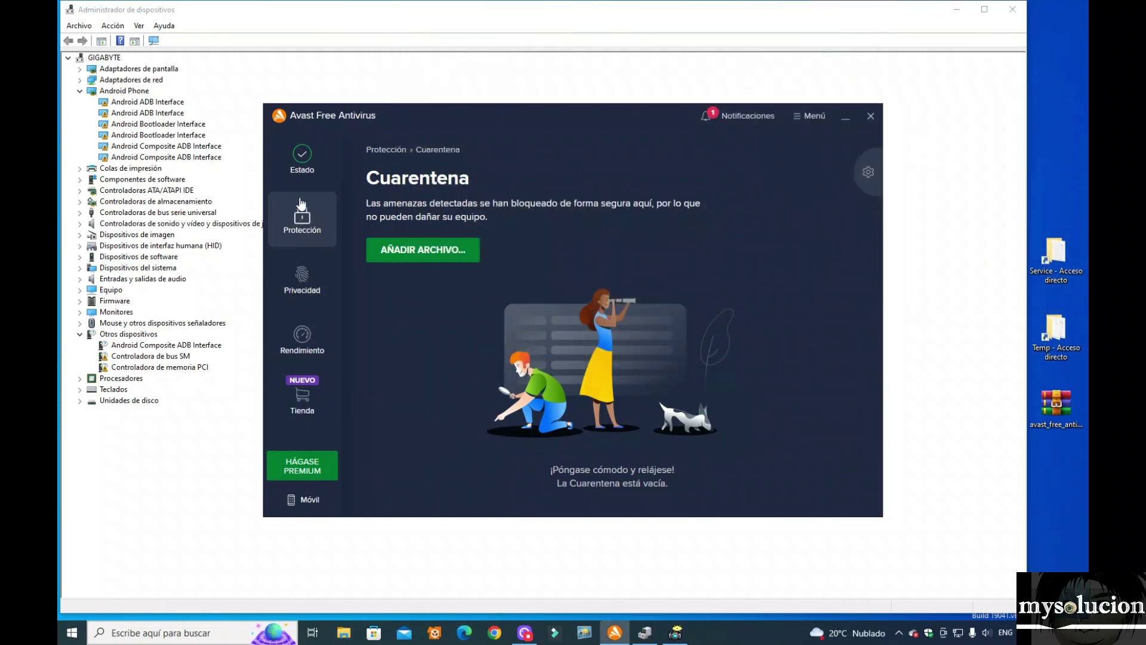
{"action": "left_click", "coordinate": [302, 158]}
{"action": "left_click", "coordinate": [302, 218]}
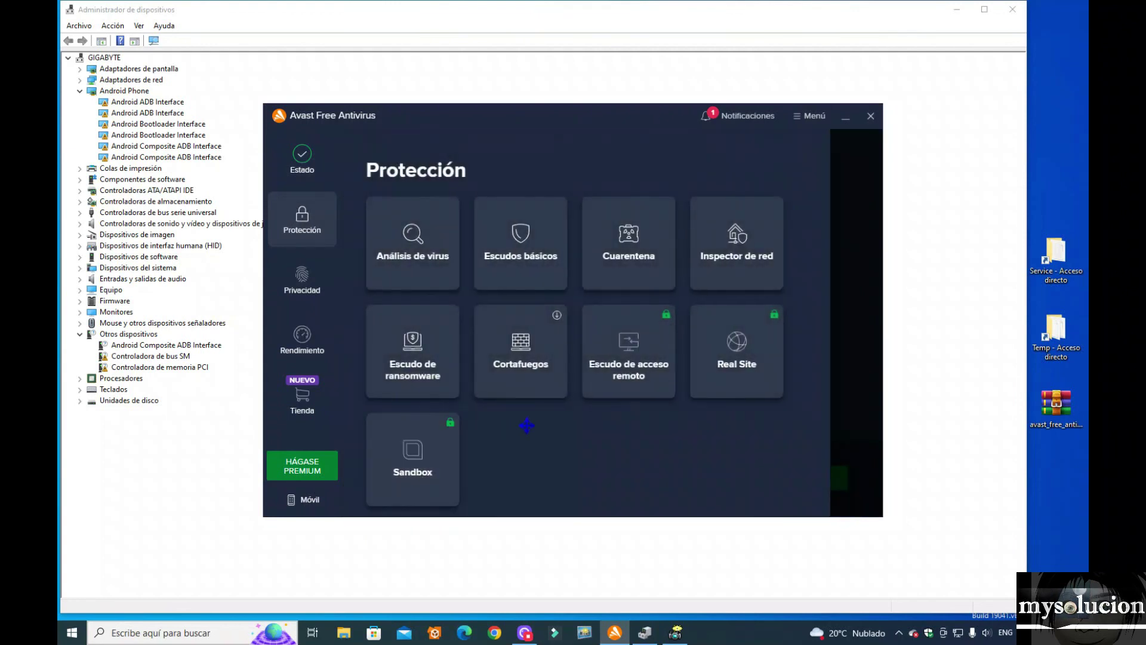
{"action": "left_click", "coordinate": [629, 242]}
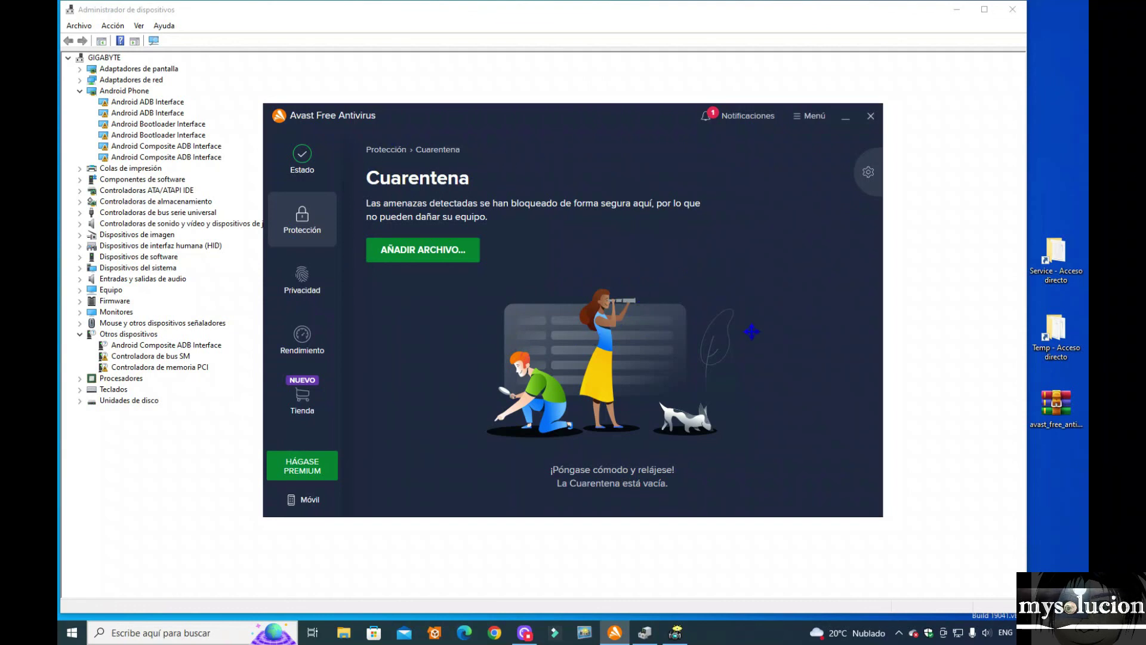
Check the Seguridad de Windows overview and the Service folder for remaining threats, and close both windows
{"action": "left_click", "coordinate": [928, 632]}
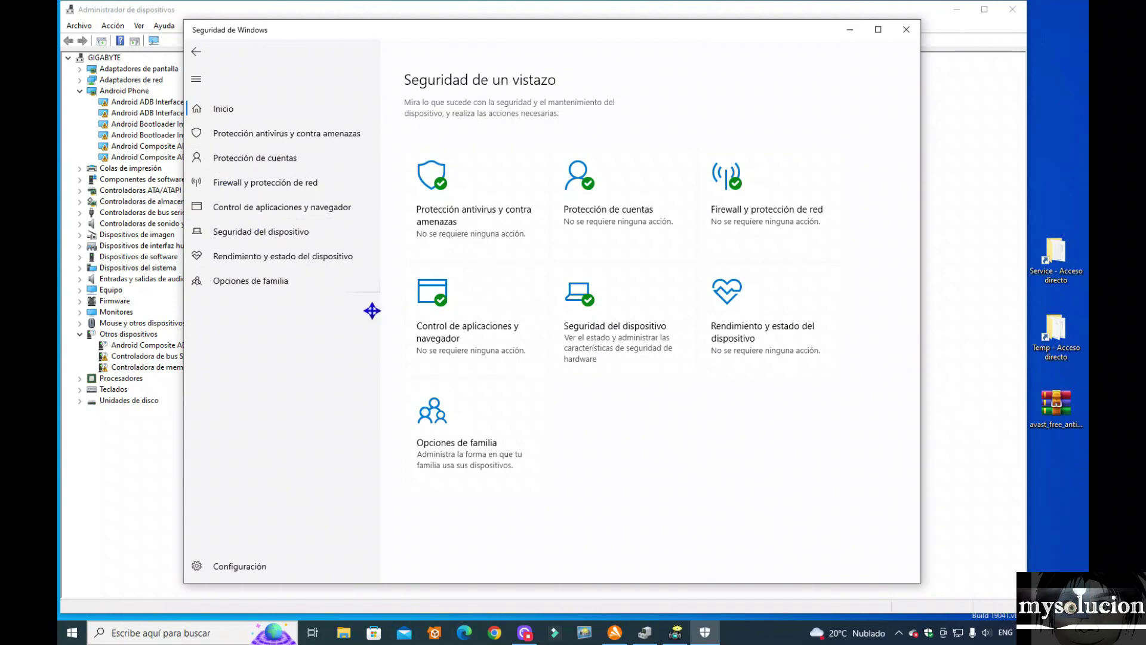
{"action": "double_click", "coordinate": [1054, 254]}
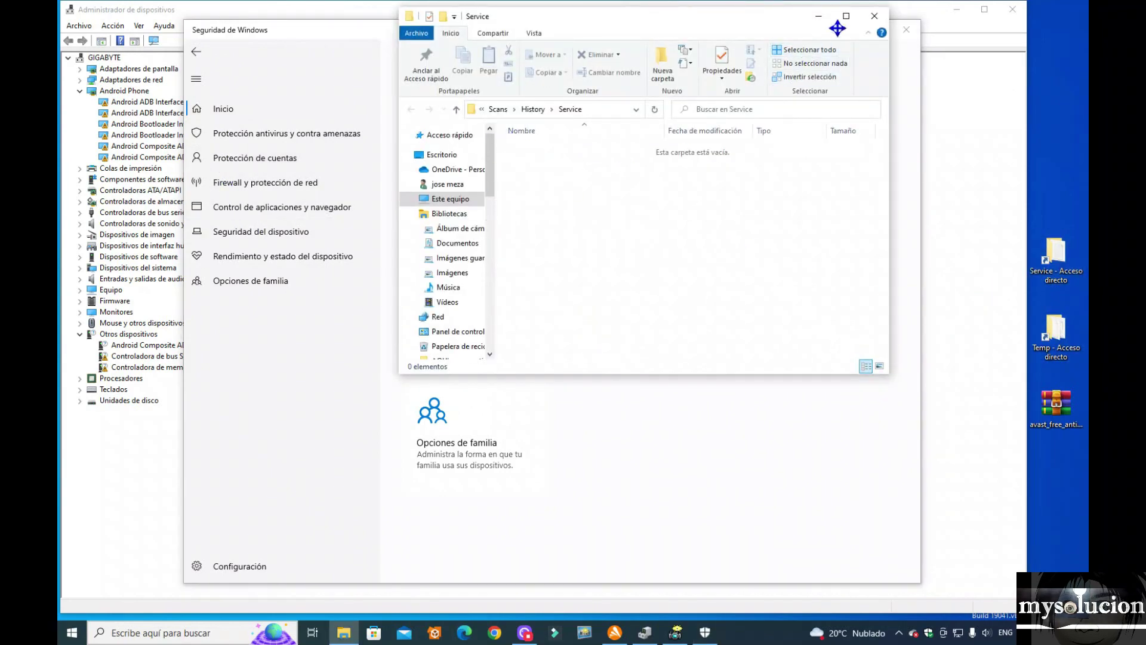
{"action": "left_click", "coordinate": [875, 16]}
{"action": "left_click", "coordinate": [906, 29]}
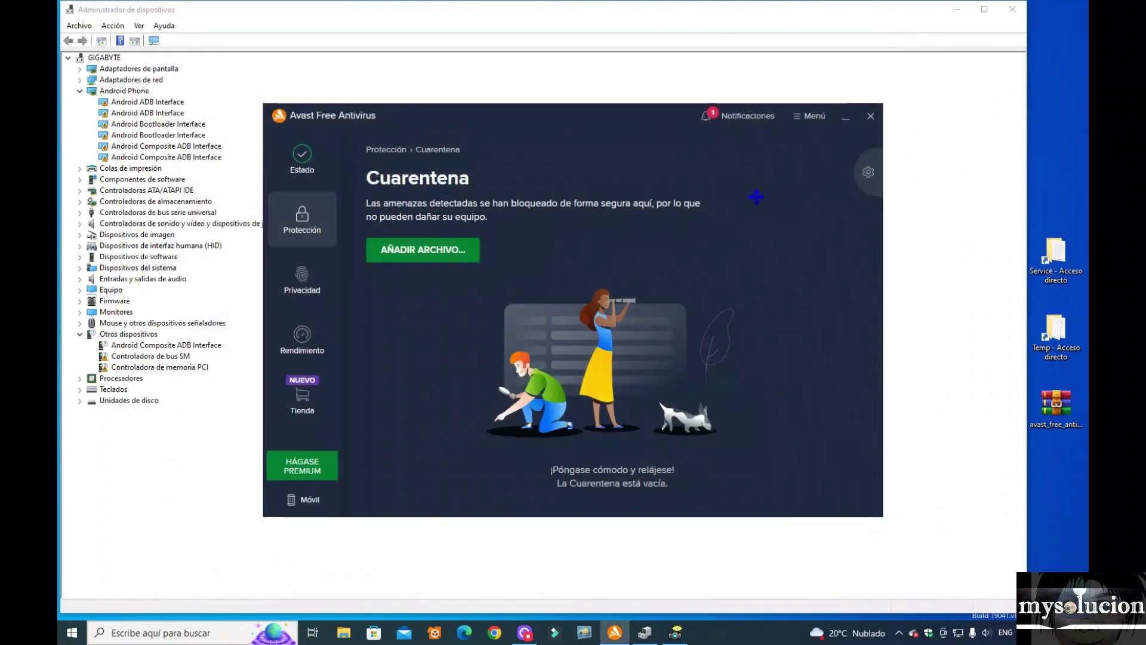